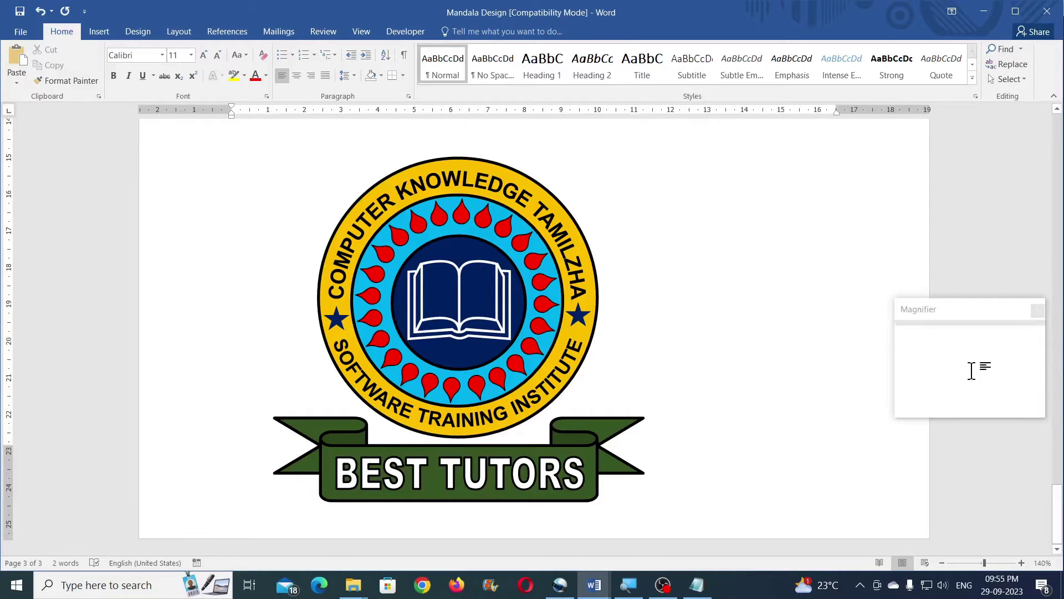
Step: Look through the WordArt styles in Doc3, then start a new blank document, Document2
left_click(109, 32)
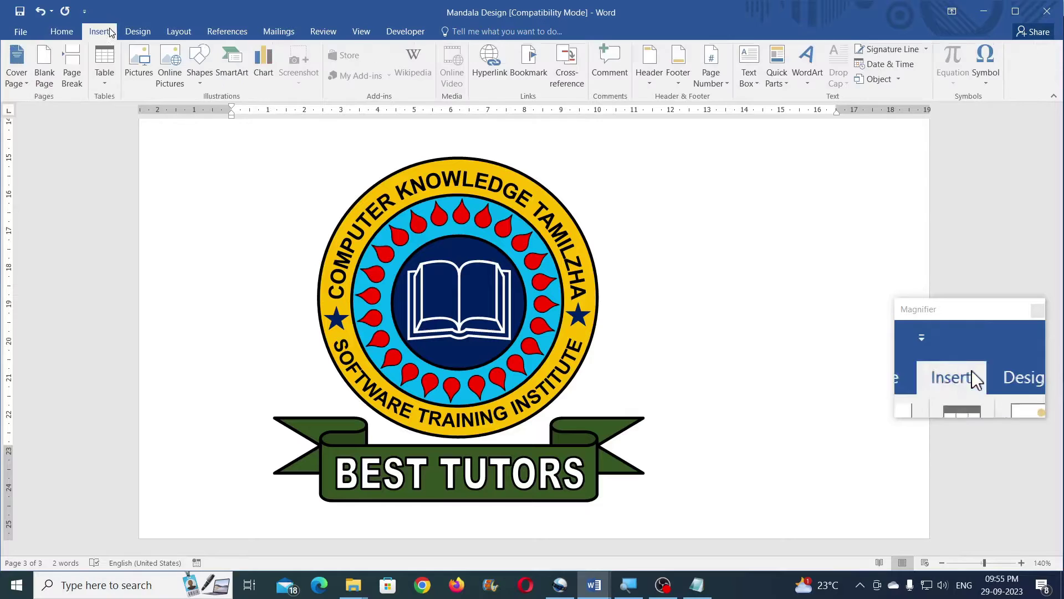
left_click(808, 83)
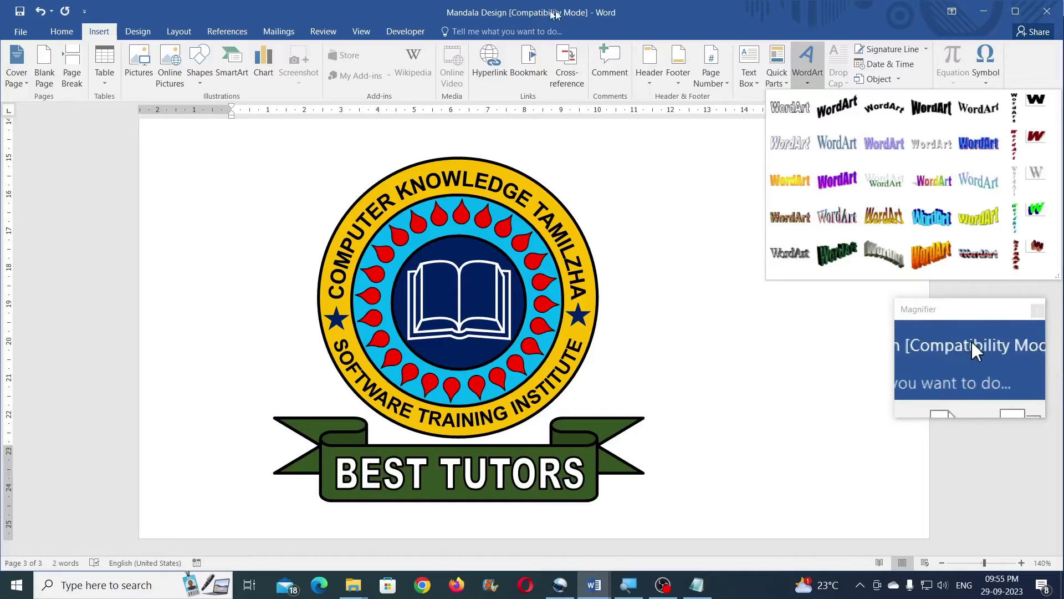
left_click(646, 187)
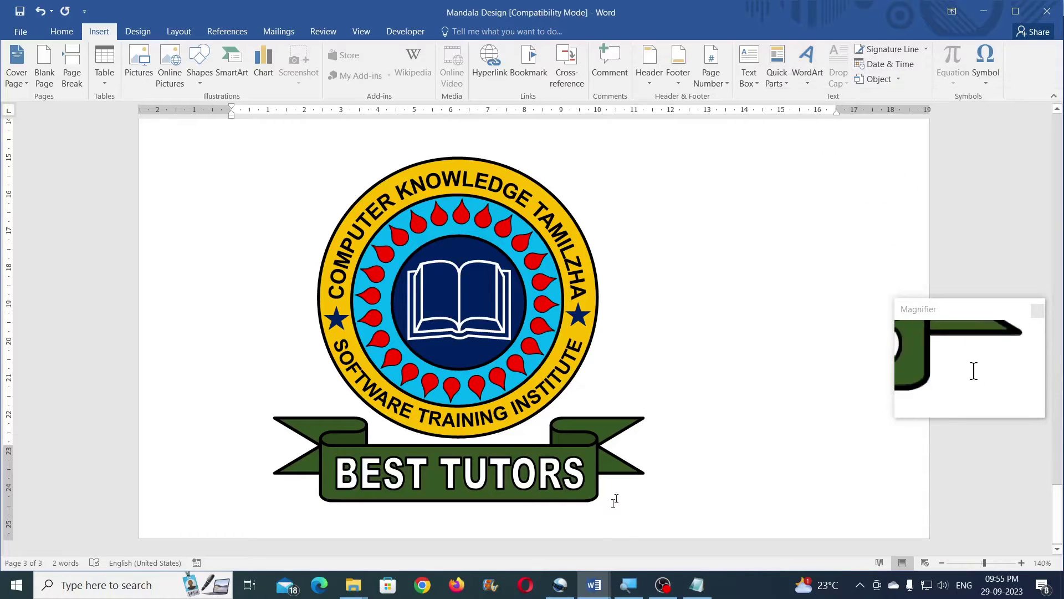
mouse_move(593, 585)
left_click(605, 560)
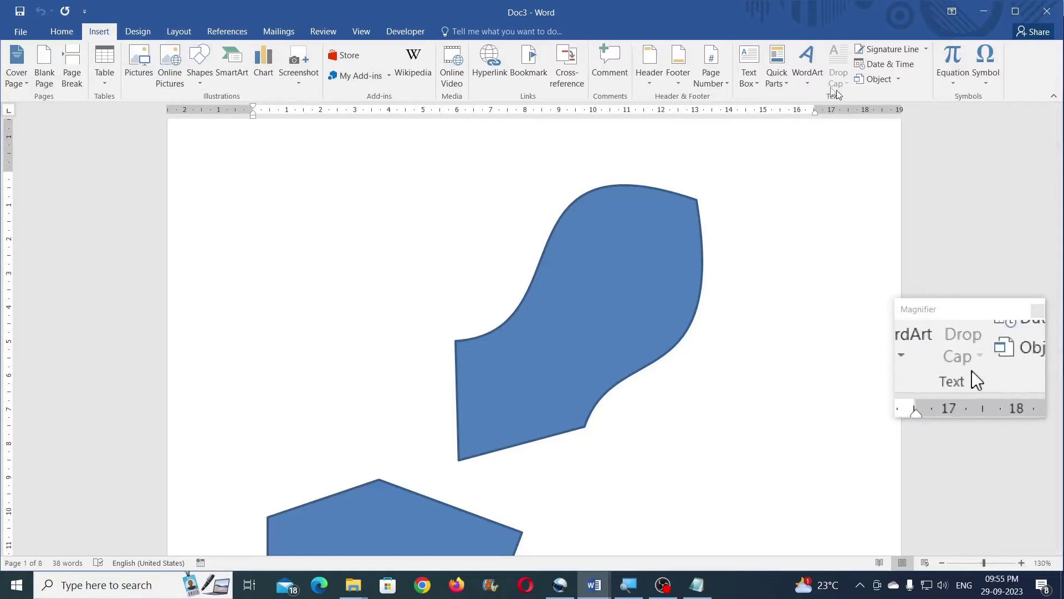
left_click(807, 69)
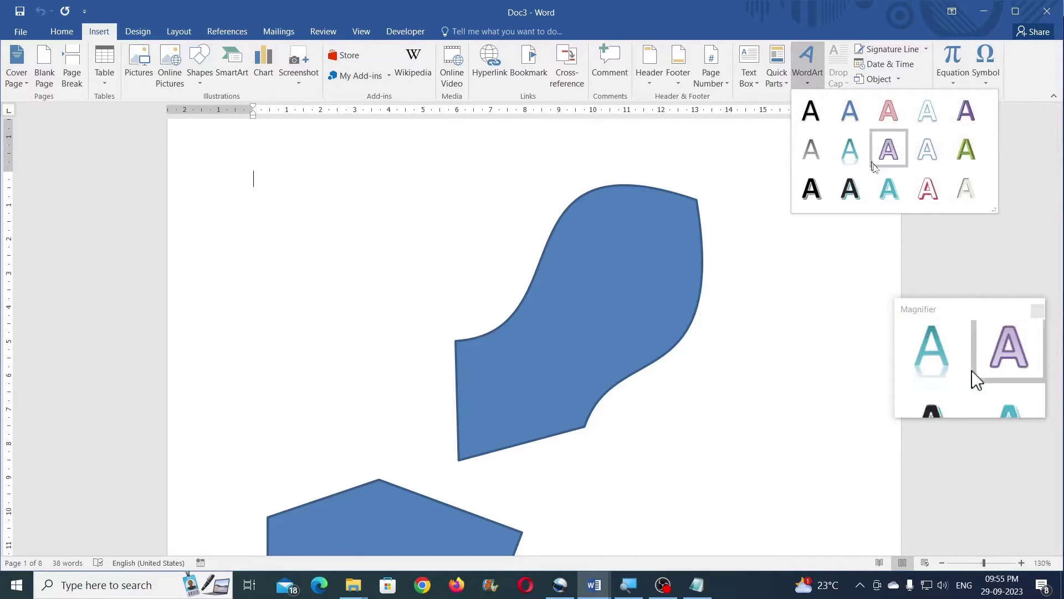
left_click(568, 168)
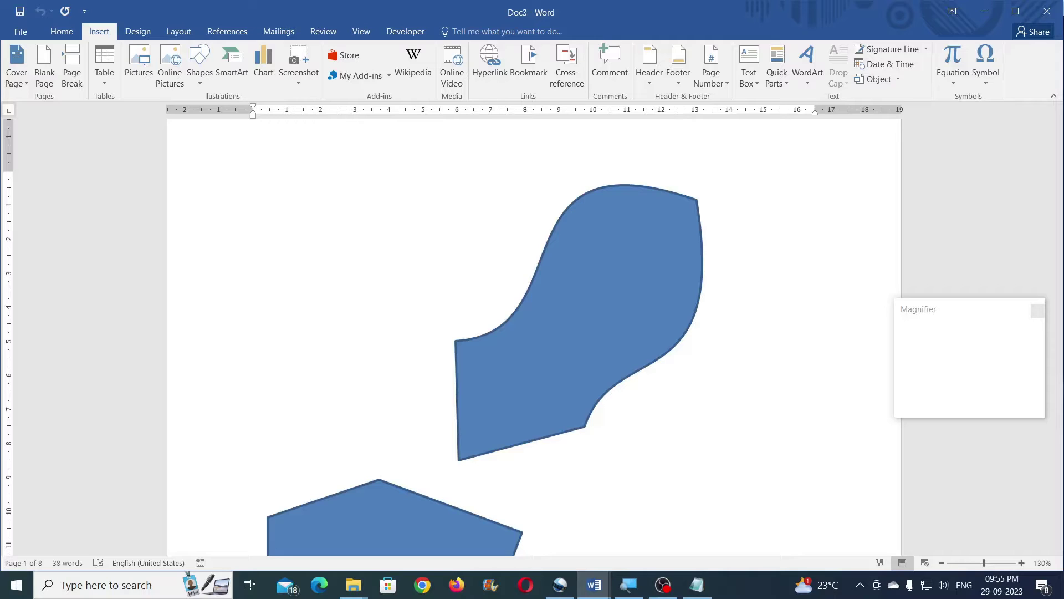
key("alt+Tab")
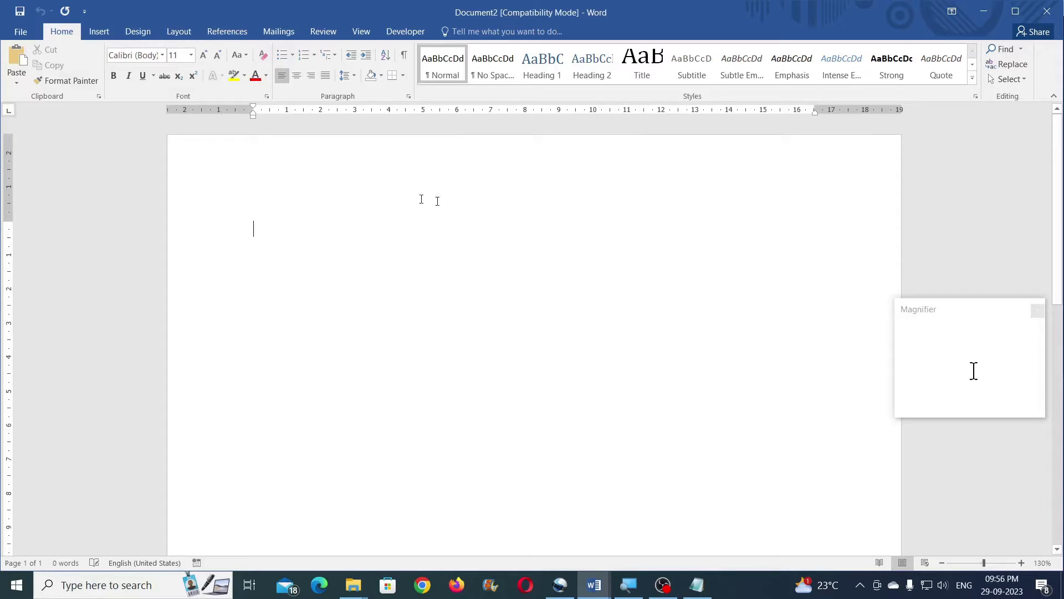
left_click(25, 37)
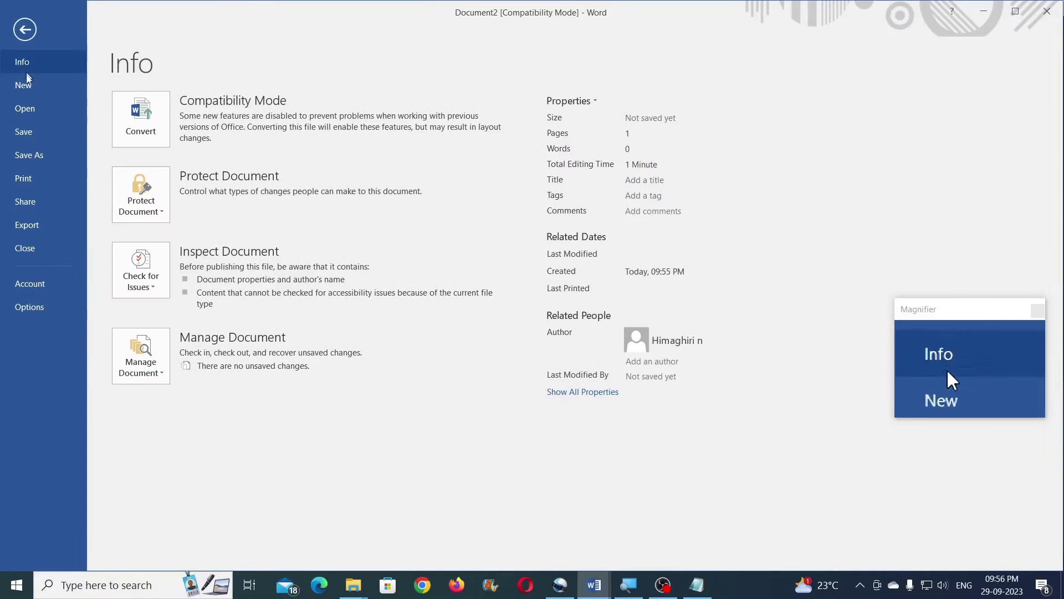
Step: Save it as 'CKT School Logo' (Word 97-2003 Document) in the Computer Knowledge Tamilzha folder
left_click(30, 155)
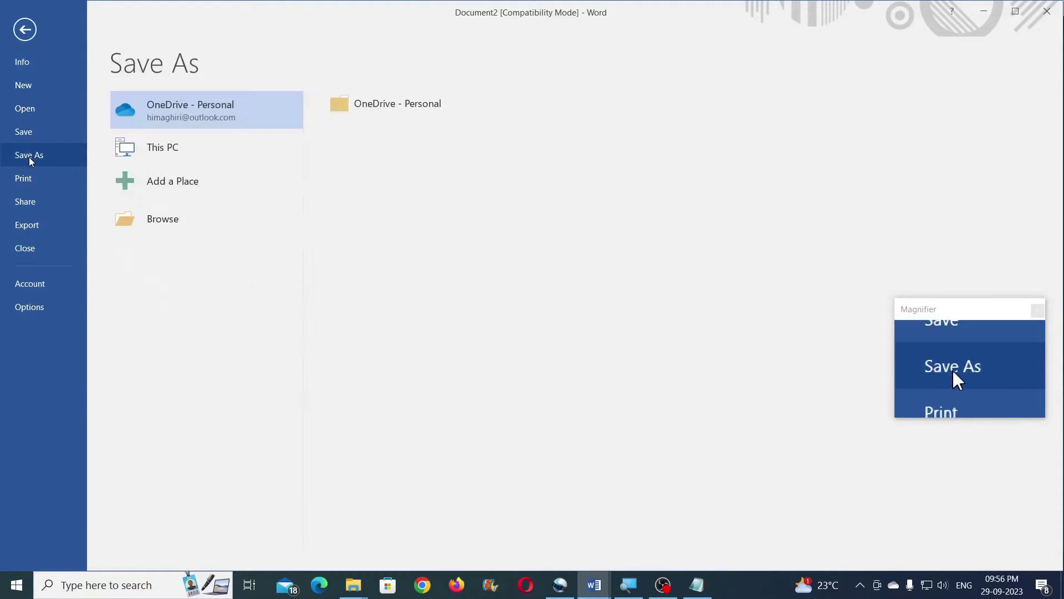
left_click(185, 155)
left_click(391, 137)
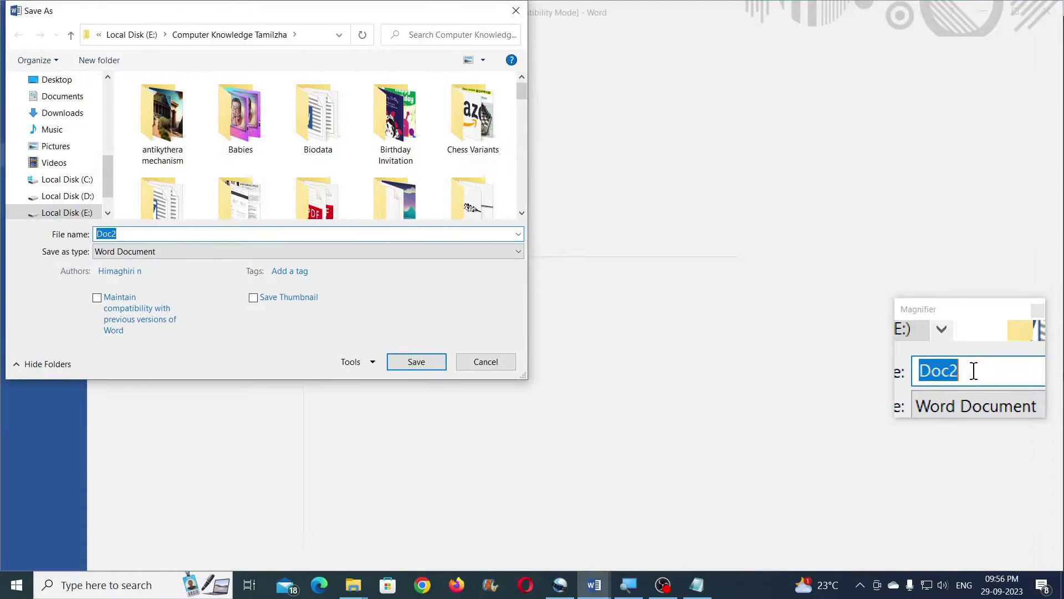
type("School Logo")
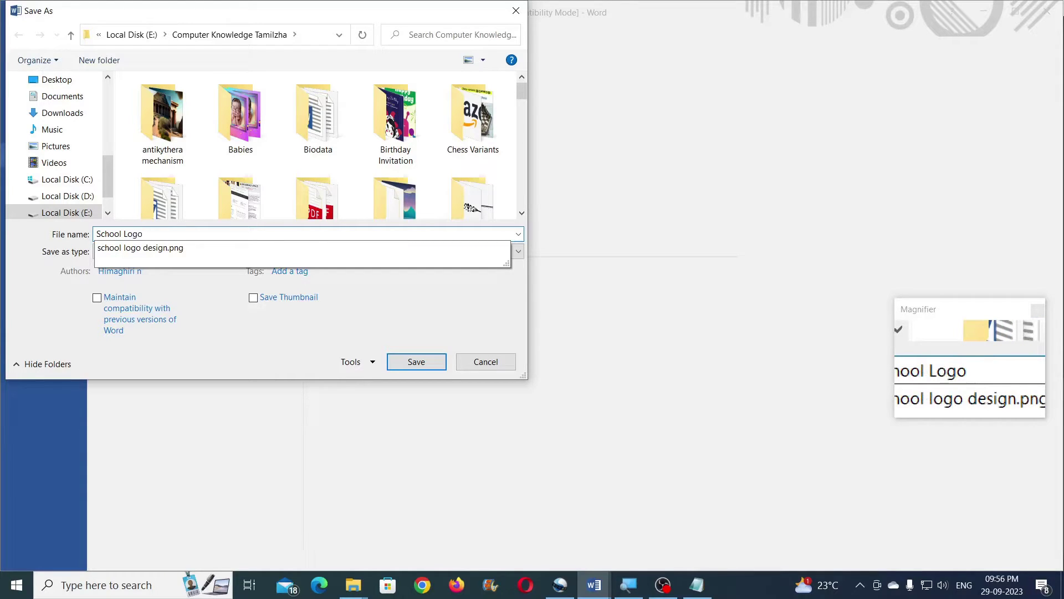
key("Home")
type("CKT")
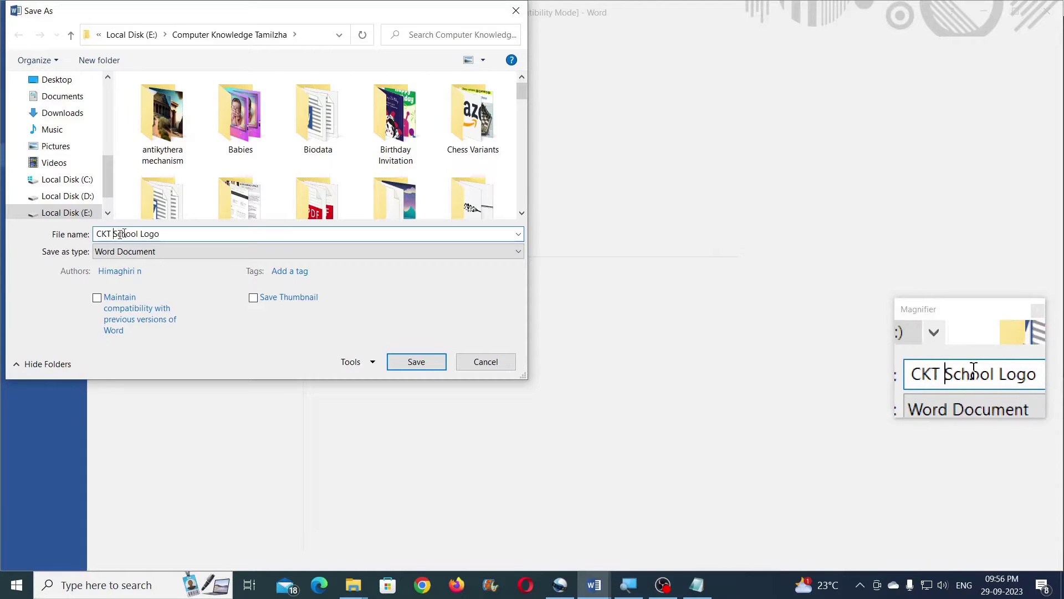
left_click(165, 254)
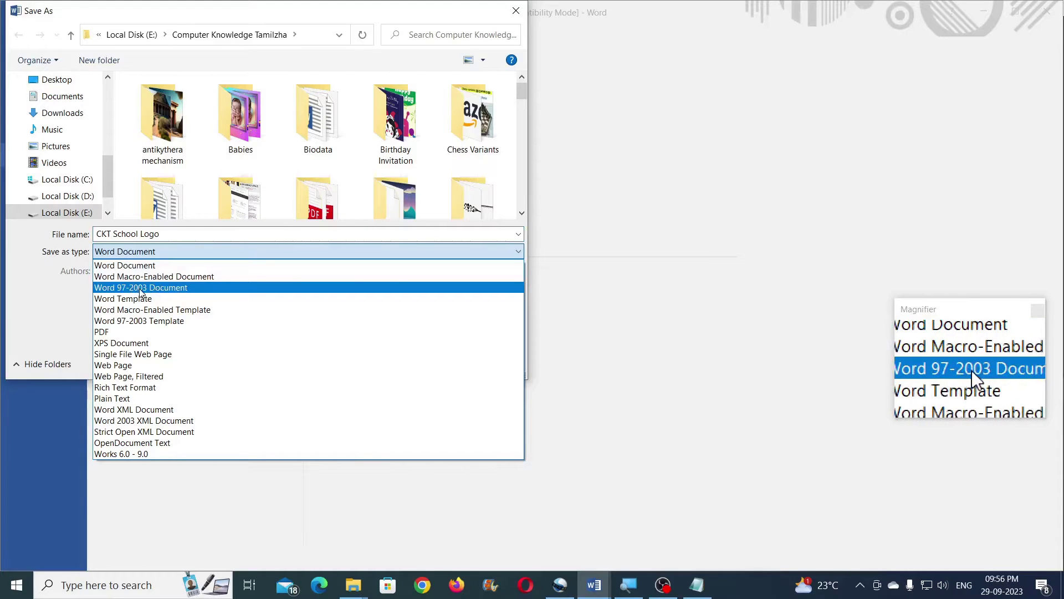
left_click(159, 288)
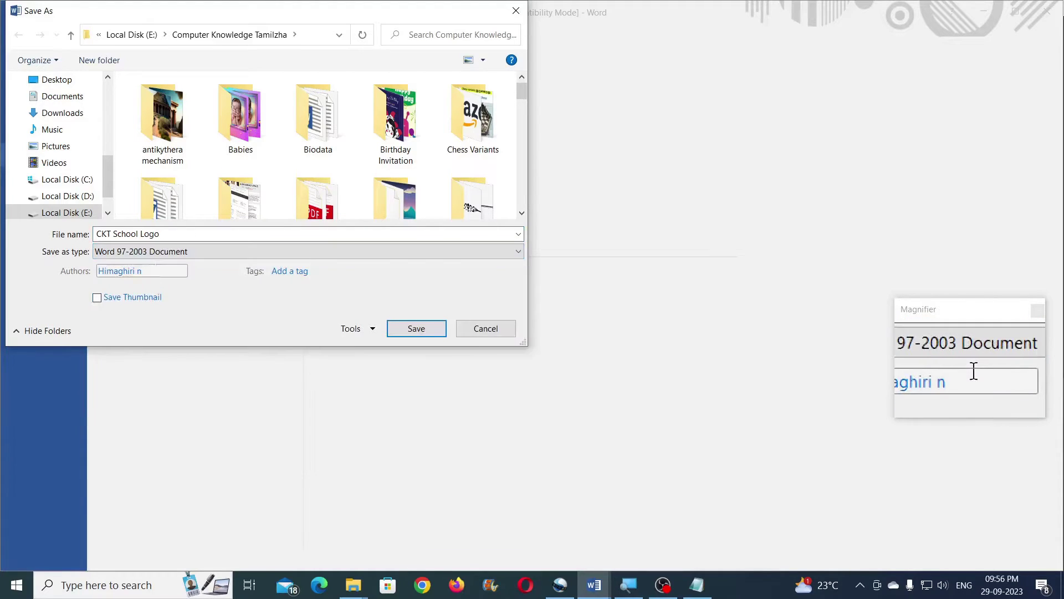
left_click(418, 329)
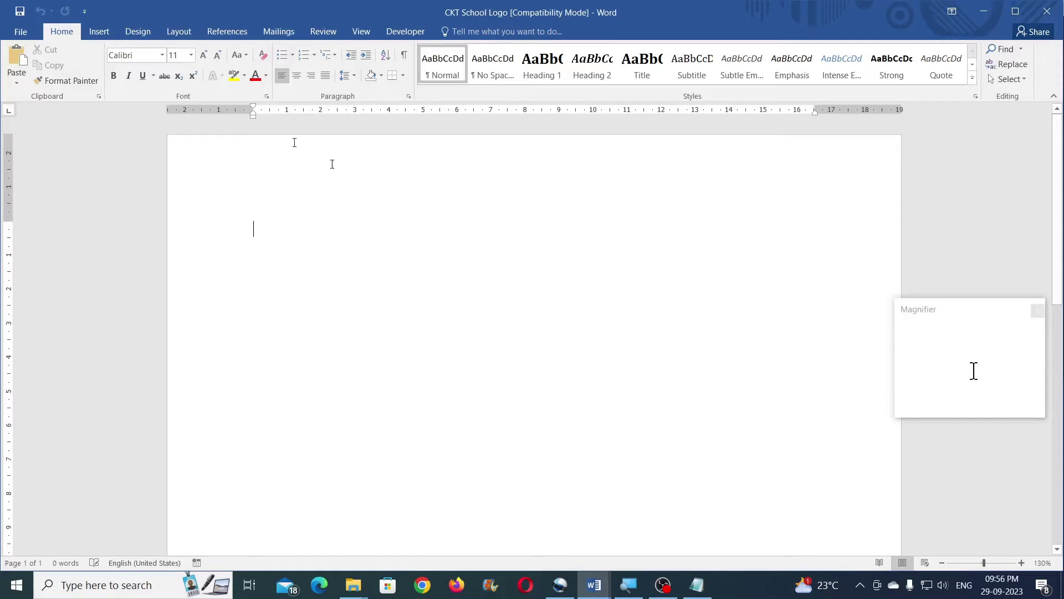
Step: Draw an oval sized 7.61 × 7.61 cm and move it up and left on the page
left_click(99, 31)
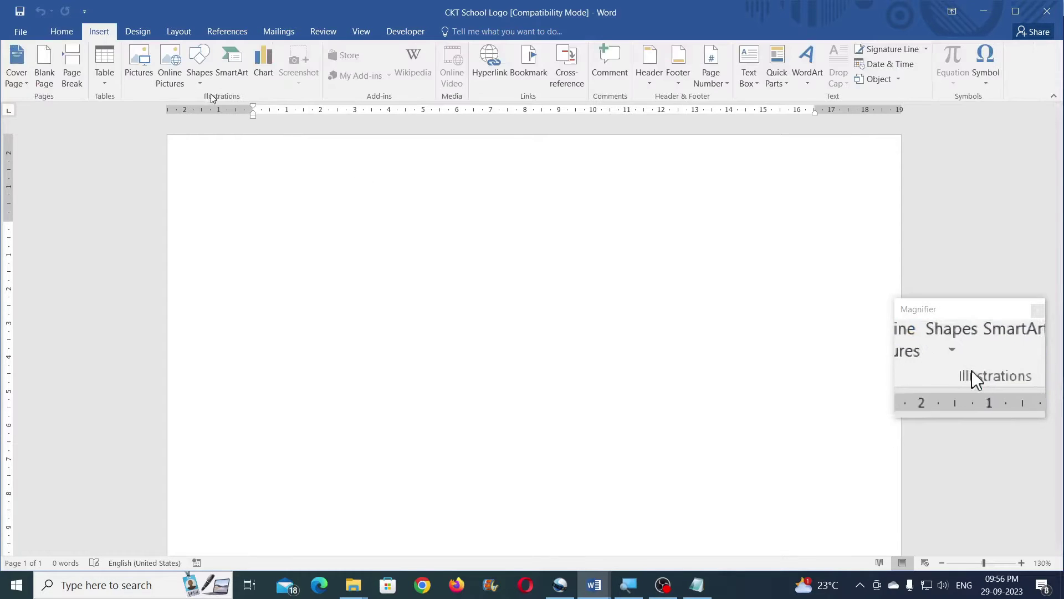
left_click(199, 69)
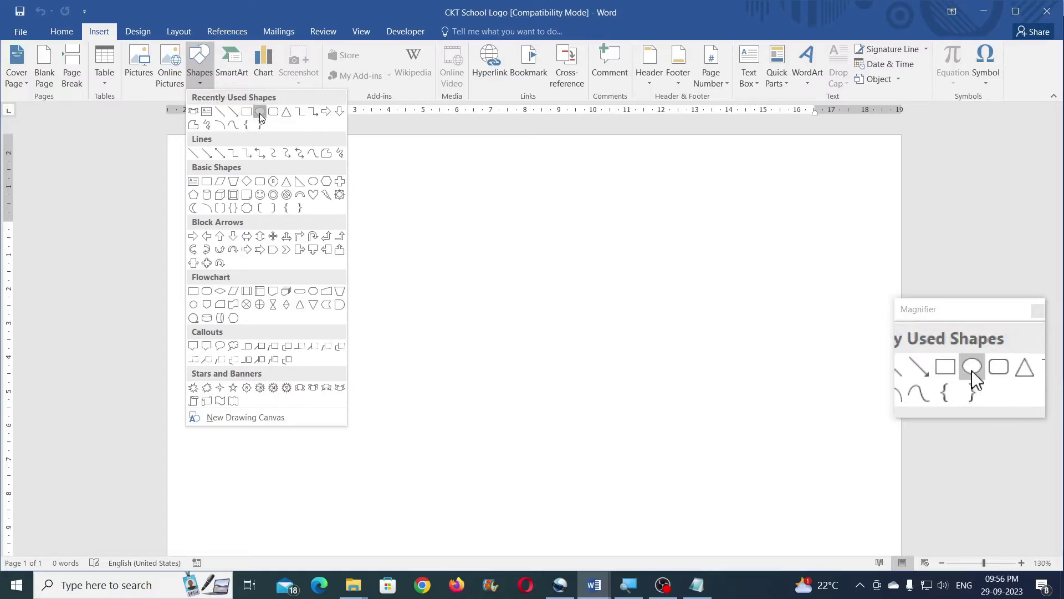
left_click(260, 113)
left_click_drag(333, 231, 478, 376)
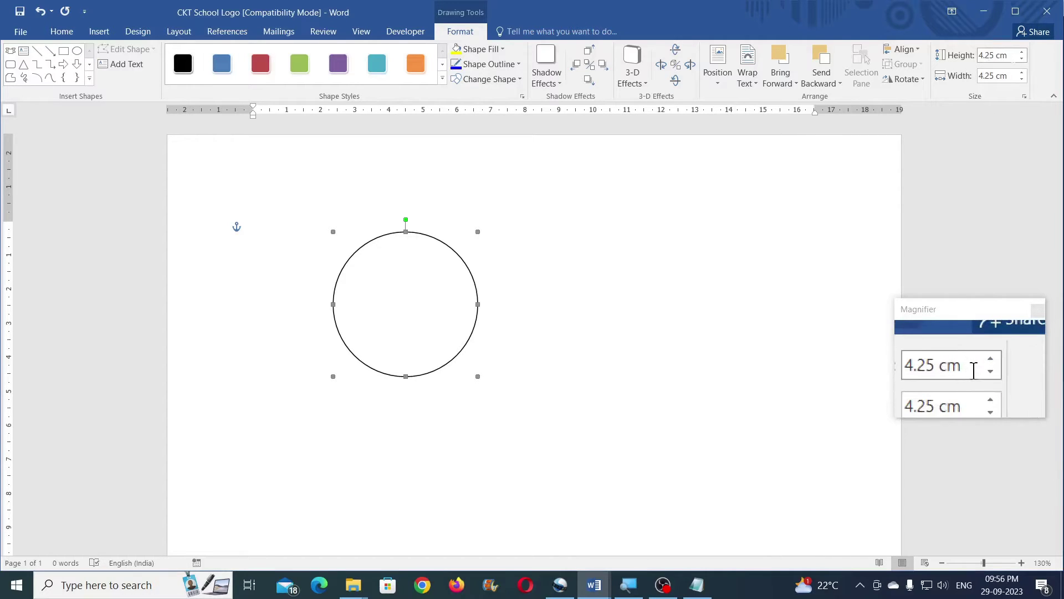
left_click(1010, 55)
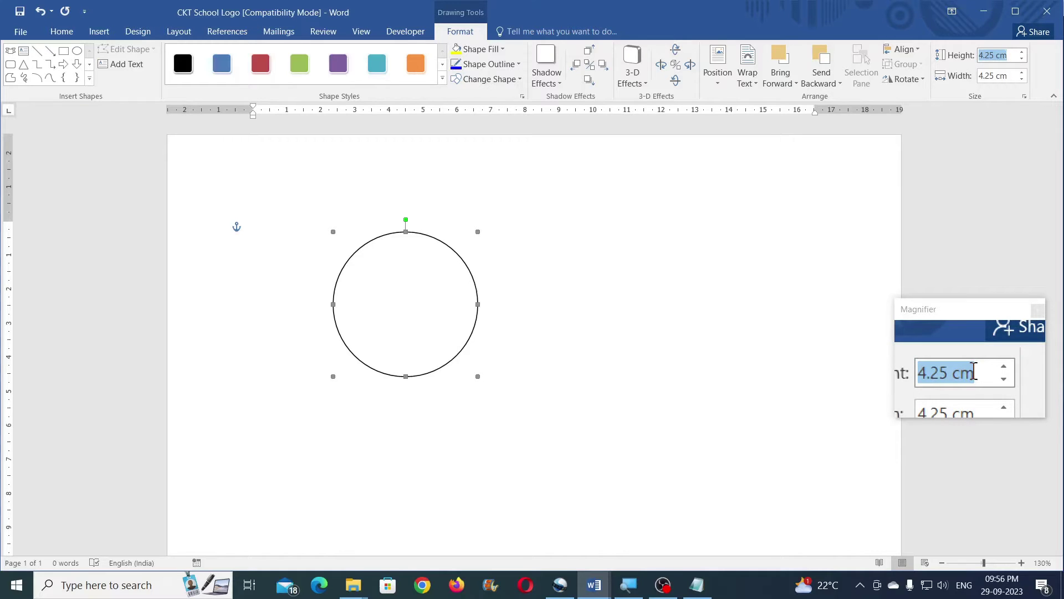
type("7.61")
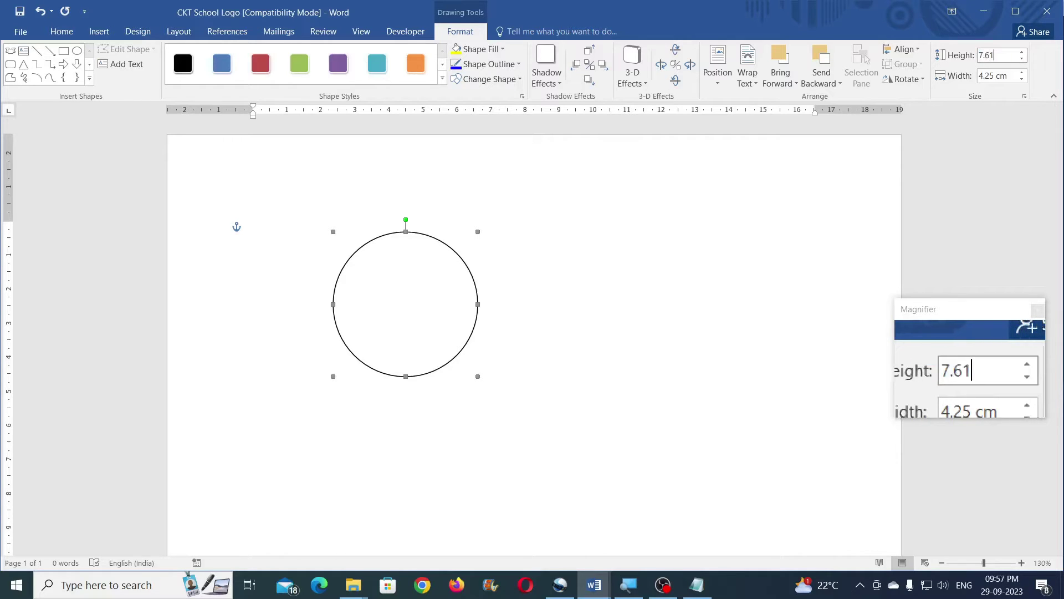
key("Tab")
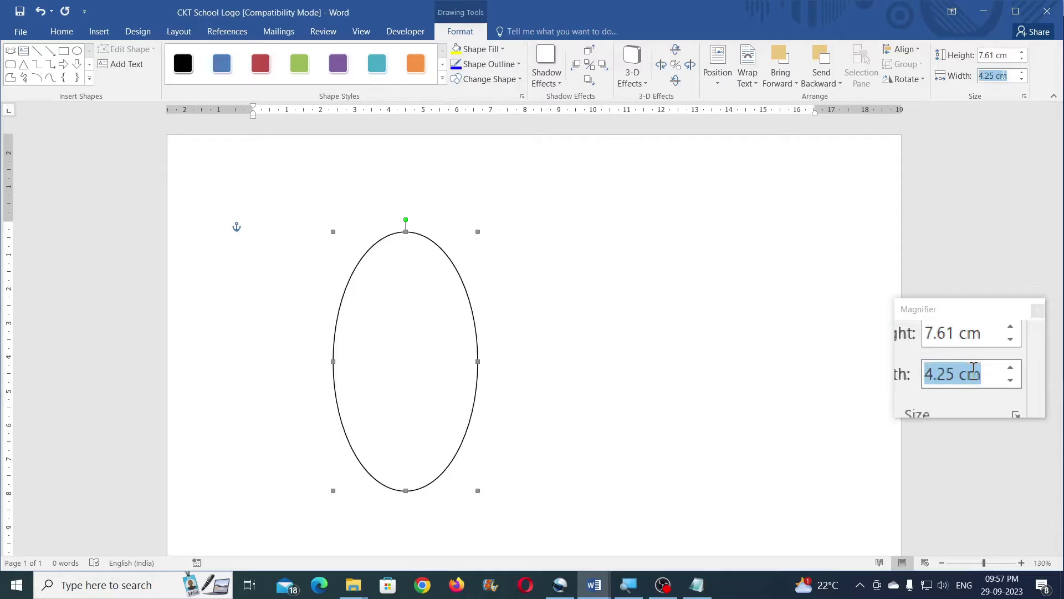
type("7.61")
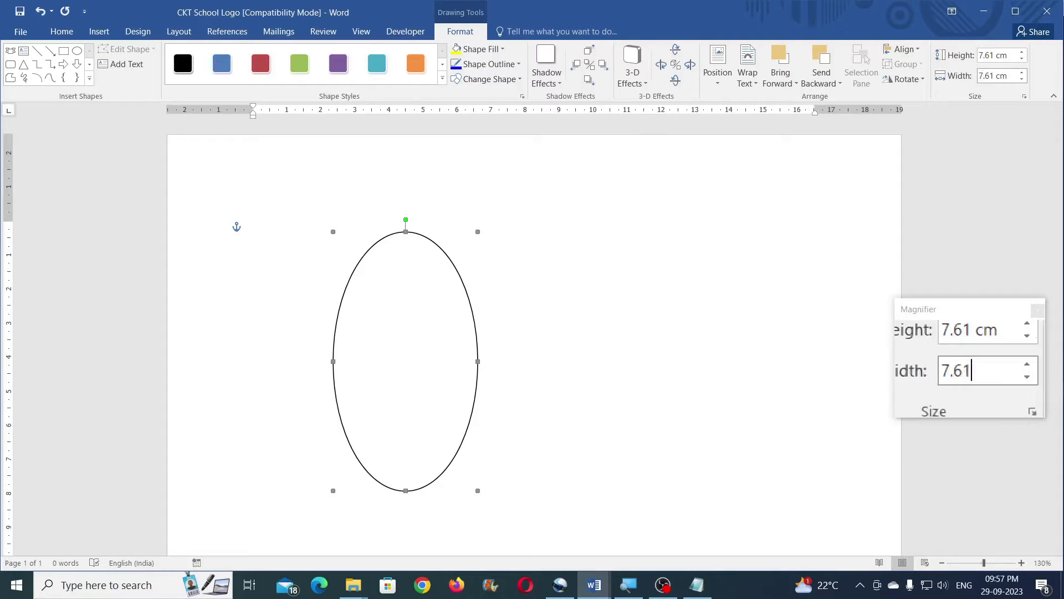
key("Return")
mouse_move(497, 348)
left_mouse_down()
mouse_move(449, 319)
mouse_move(445, 330)
left_mouse_up()
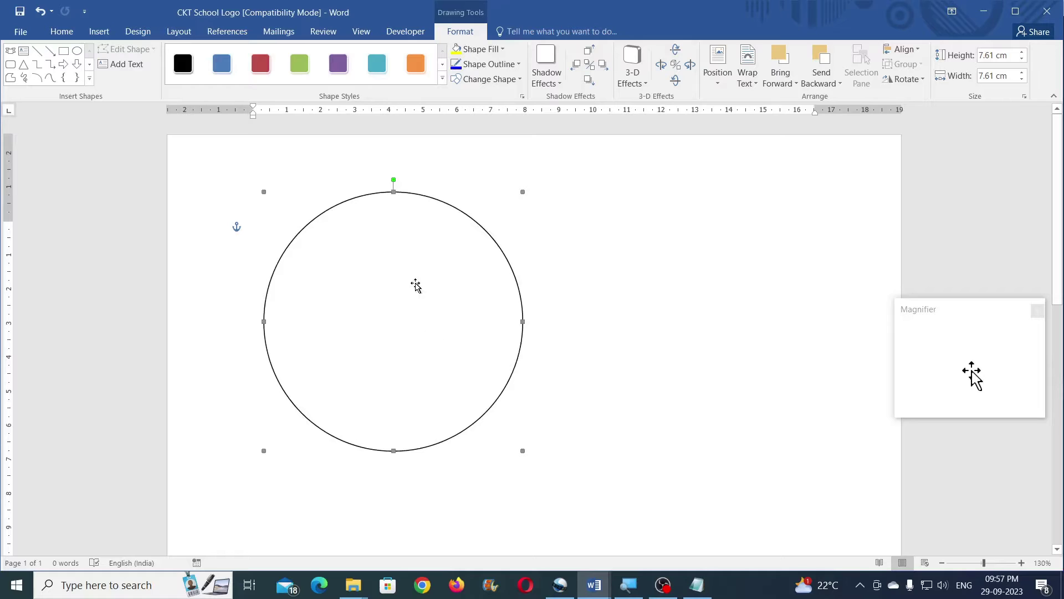
Step: Fill the circle golden yellow and give it a 2¼ pt outline
left_click(497, 51)
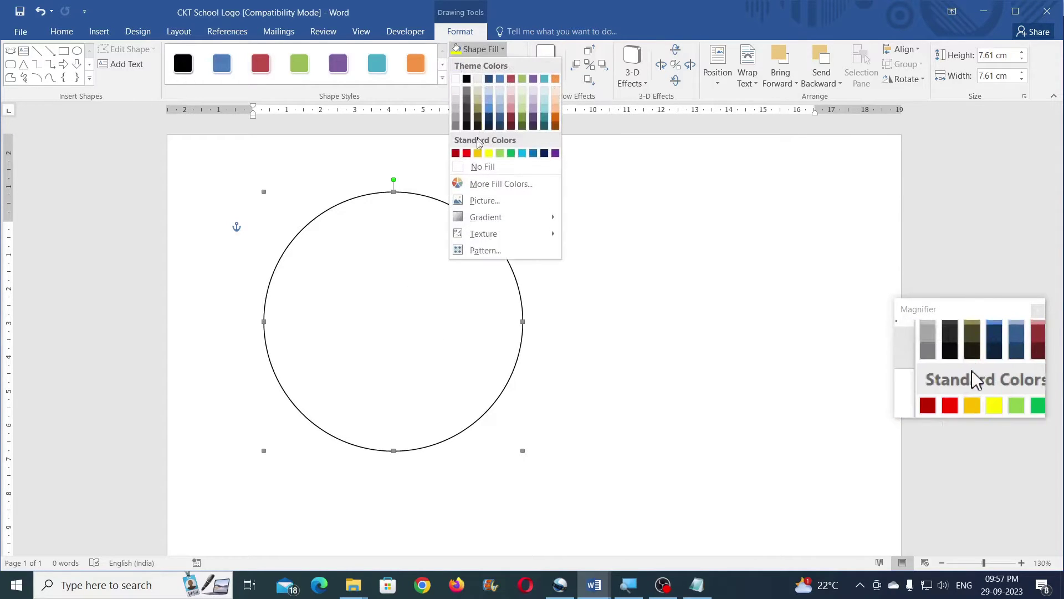
left_click(478, 153)
left_click(488, 64)
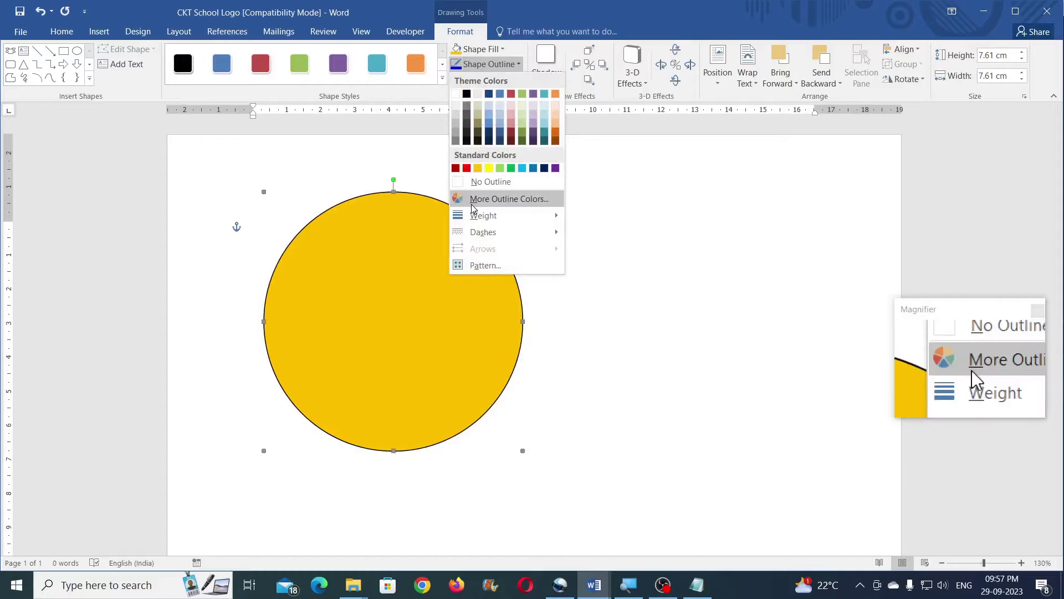
mouse_move(483, 215)
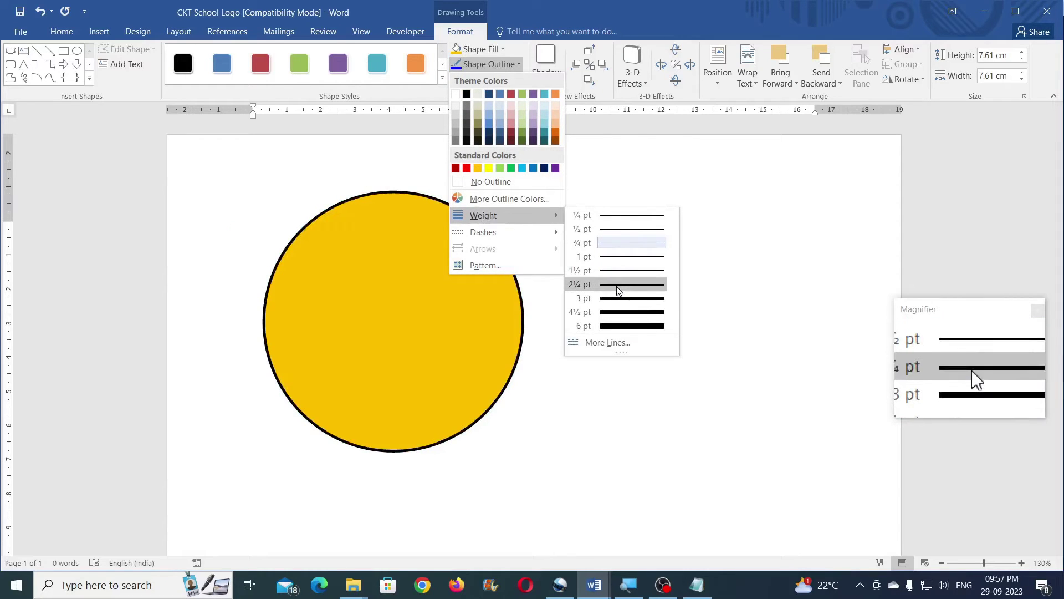
left_click(609, 287)
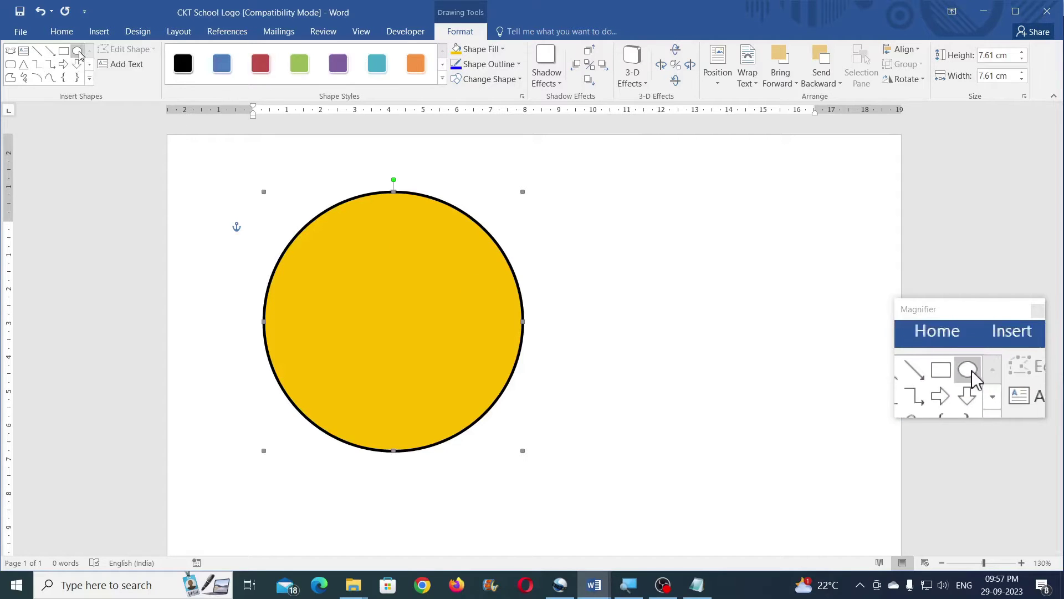
left_click(77, 50)
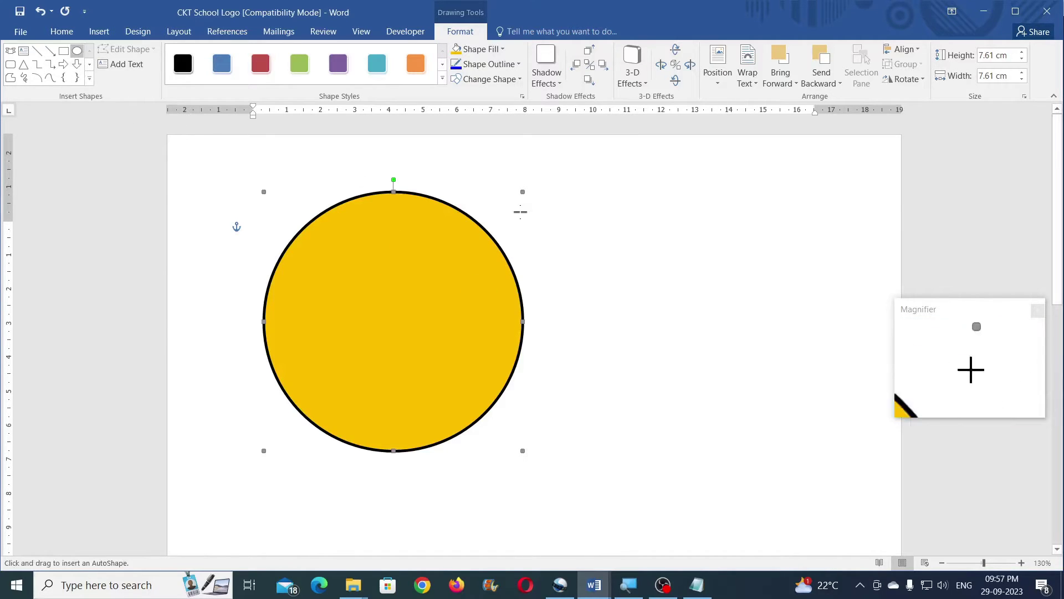
Step: Draw a second circle sized 5.76 × 5.76 cm beside the yellow one
left_click_drag(569, 236, 669, 347)
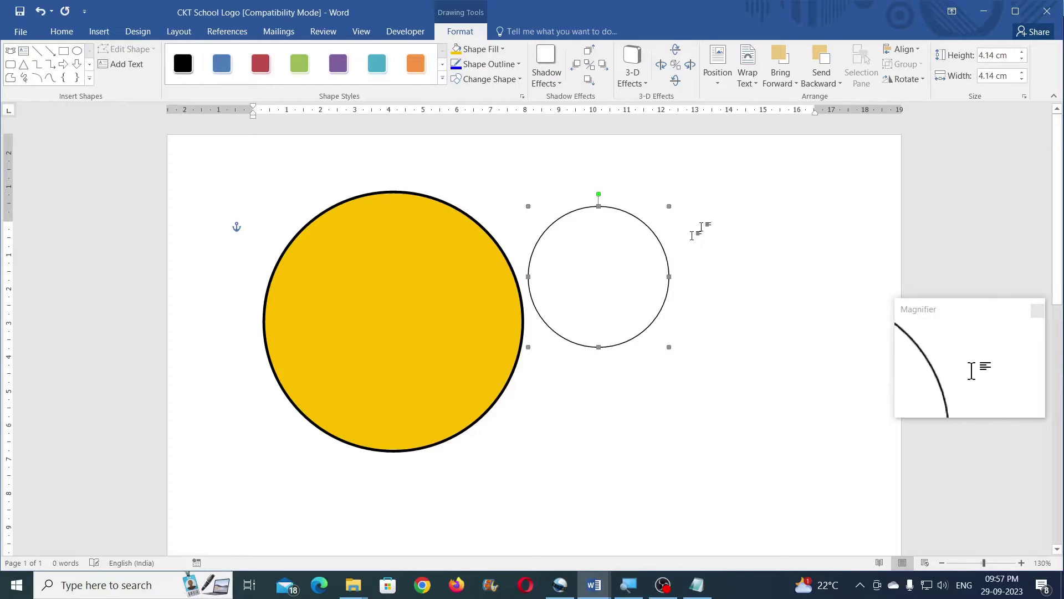
left_click(1006, 56)
type("5")
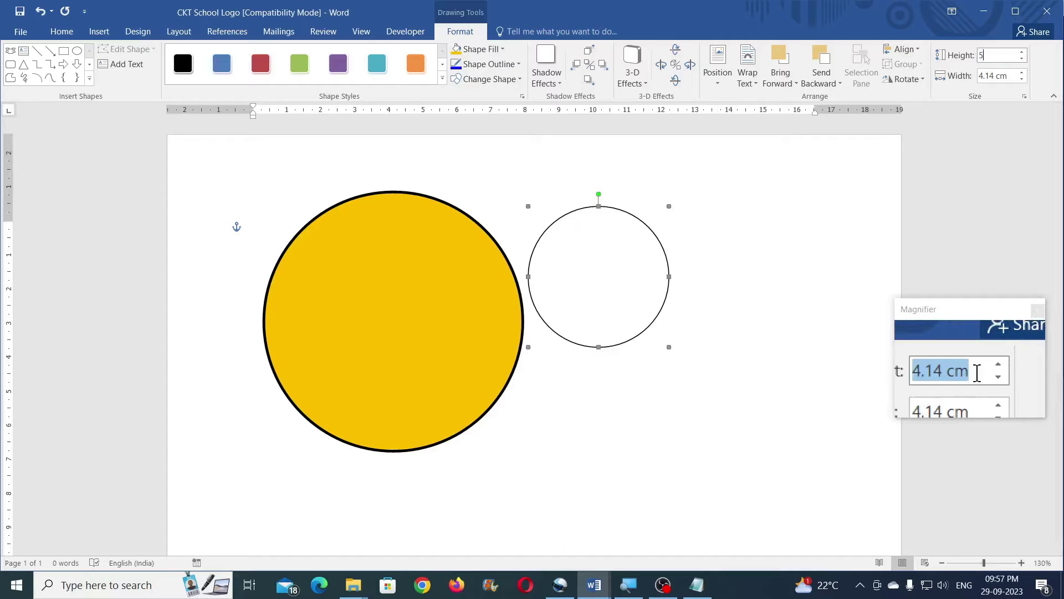
type(".76")
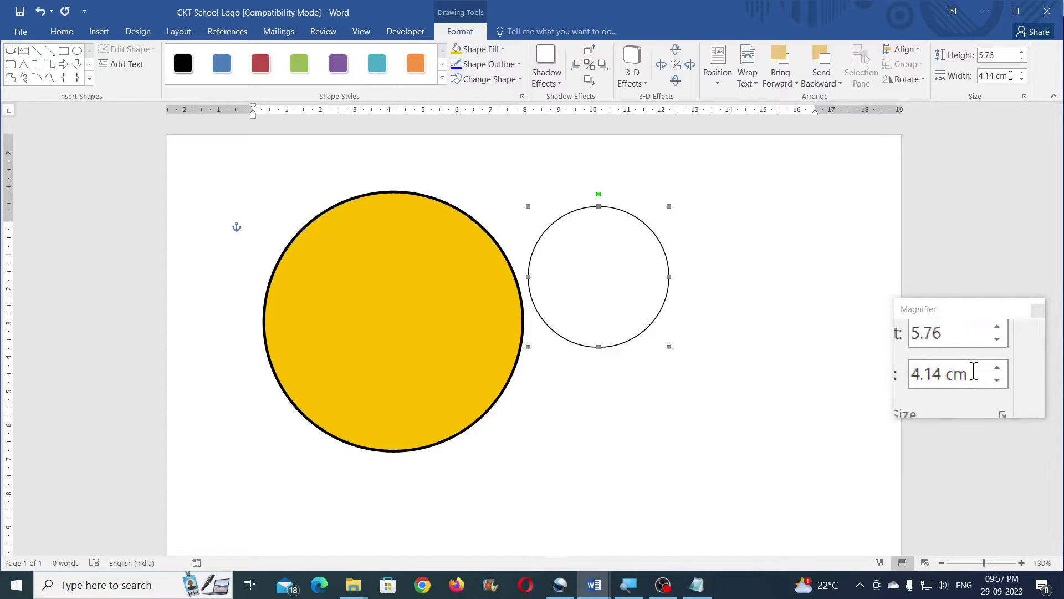
left_click(1010, 75)
type("5.76")
key("Return")
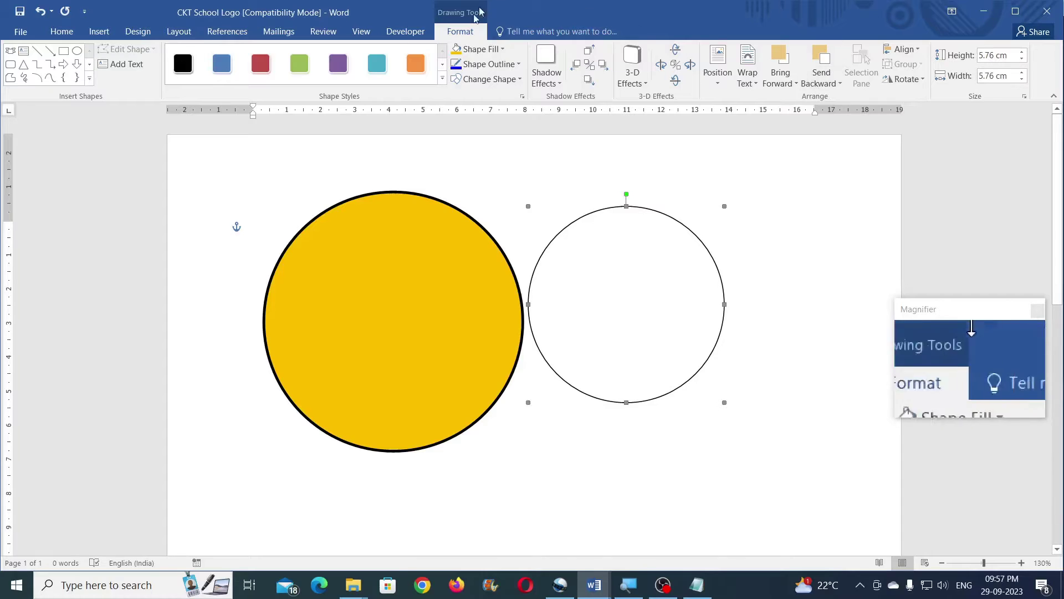
Step: Fill it light blue with a black 2¼ pt outline, centre it in the yellow circle, and copy it aside
left_click(476, 51)
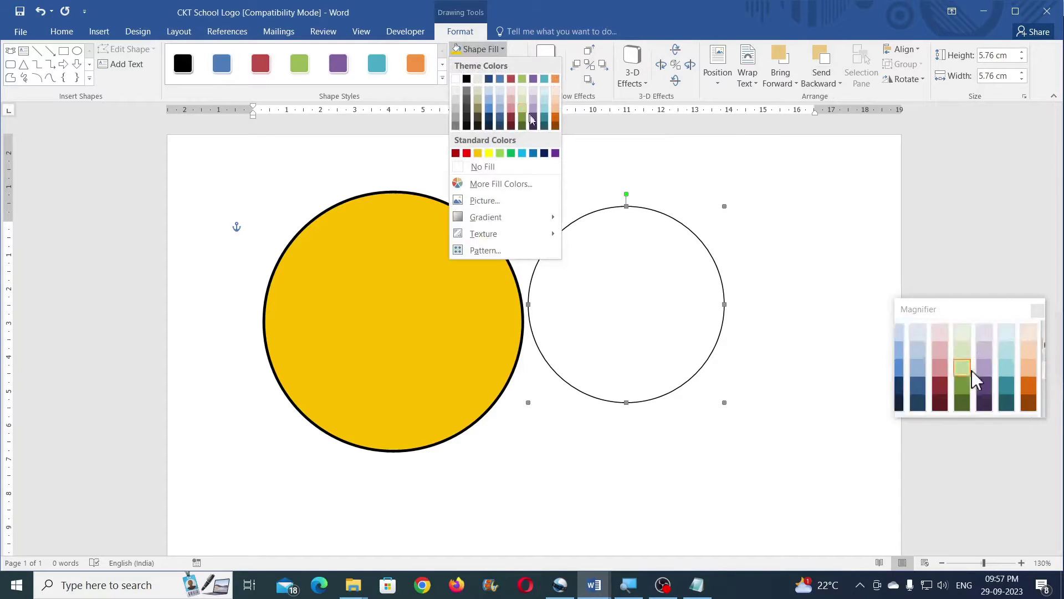
left_click(523, 155)
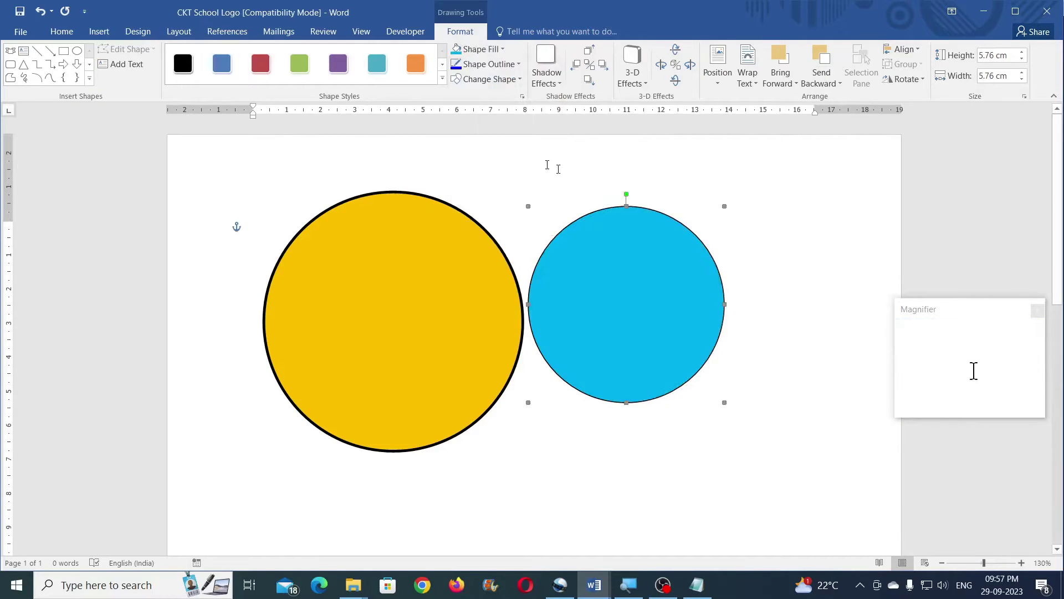
left_click(488, 64)
left_click(468, 95)
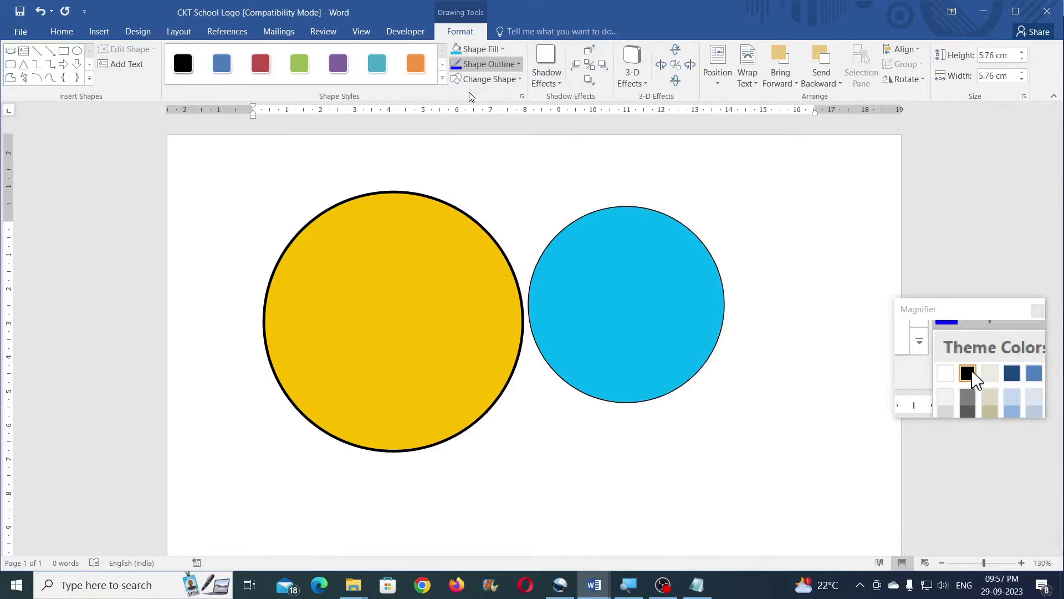
left_click(488, 63)
mouse_move(484, 215)
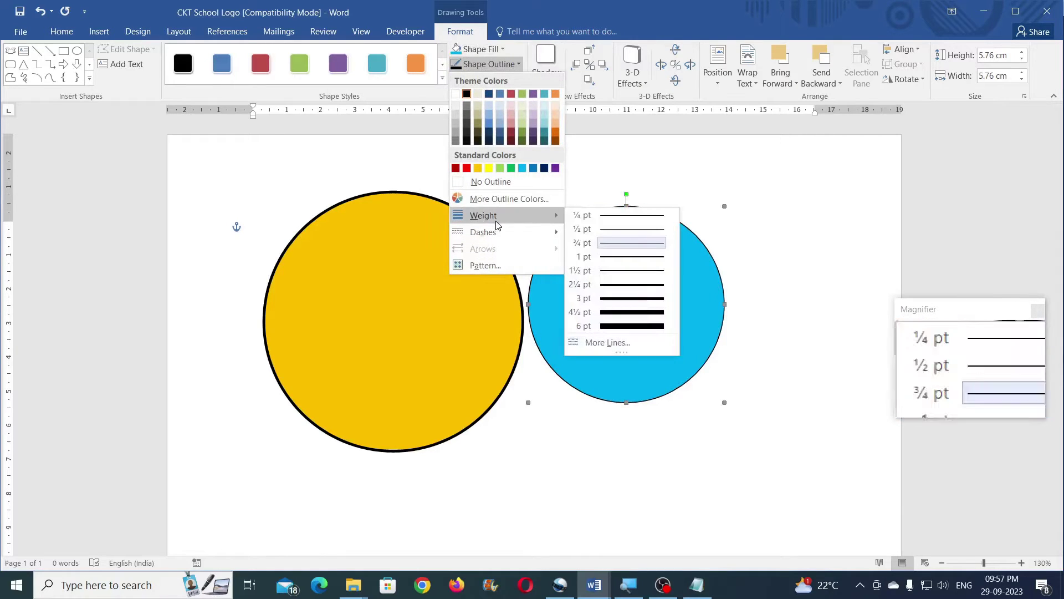
left_click(617, 288)
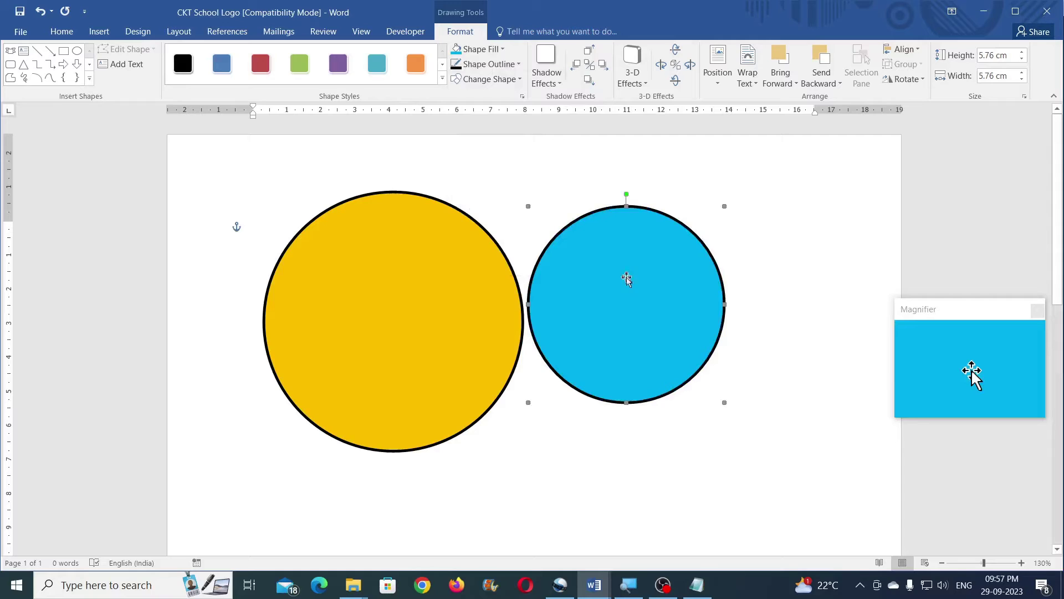
mouse_move(643, 300)
left_mouse_down()
mouse_move(431, 292)
mouse_move(391, 315)
left_mouse_up()
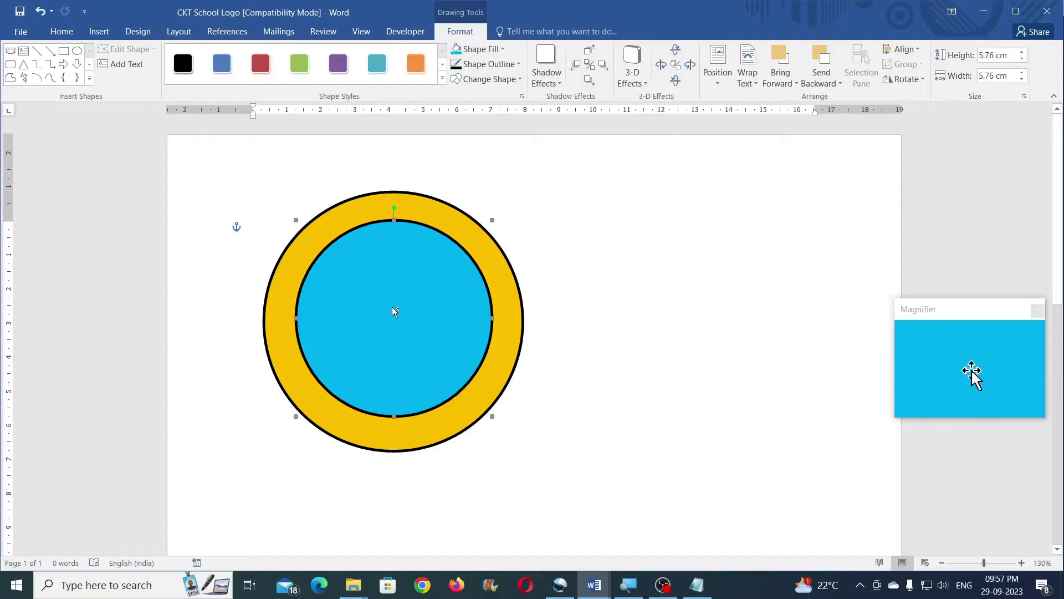
left_click_drag(395, 310, 607, 355)
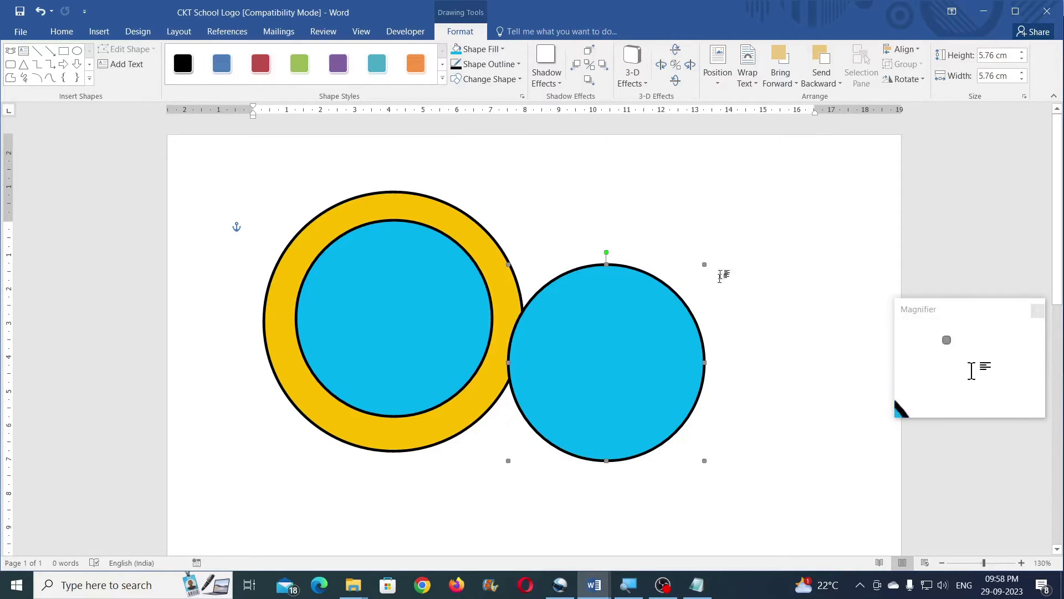
Step: Resize the copy to 3.64 × 3.64 cm, fill it dark navy, and set it inside the cyan circle
left_click(1013, 55)
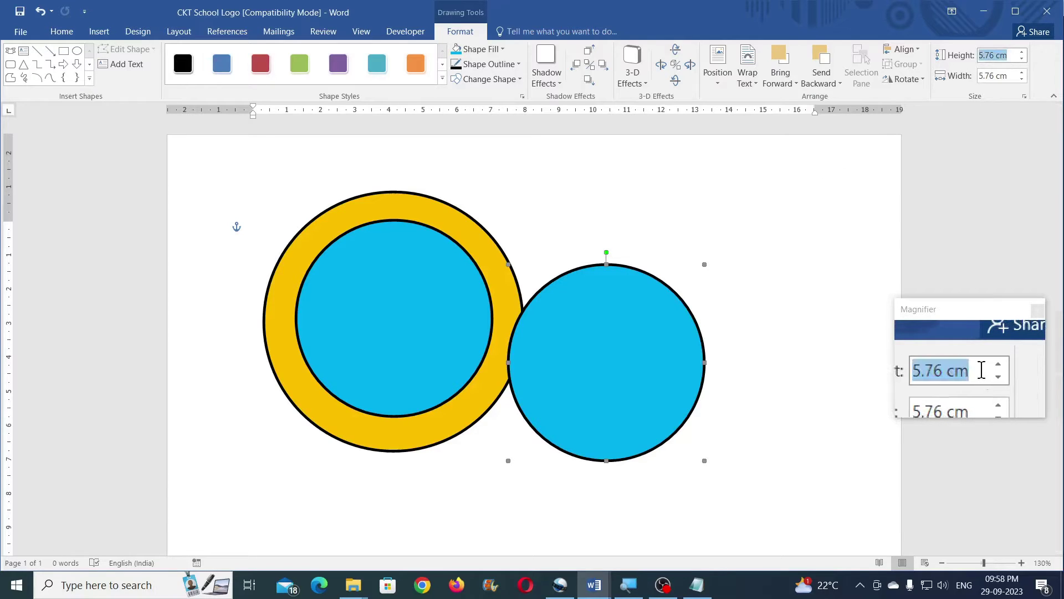
type("3.64")
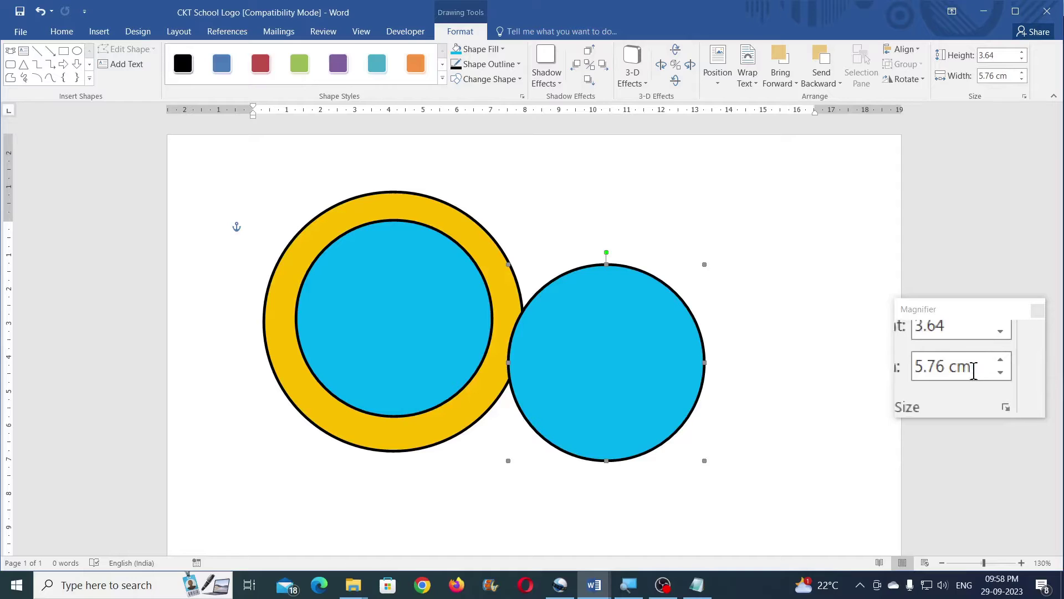
left_click(1008, 76)
type("3.64")
key("Return")
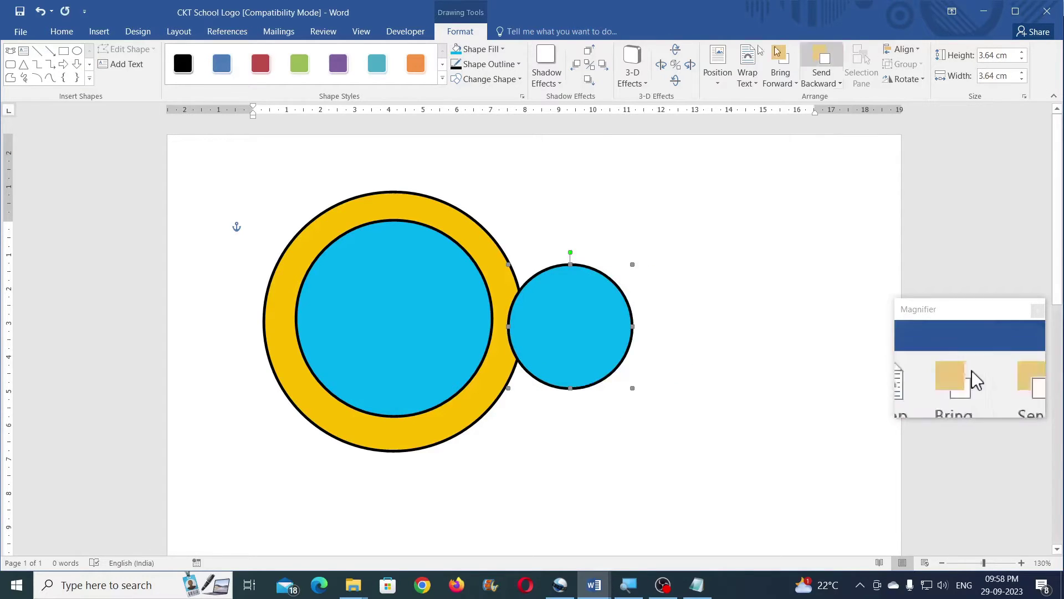
left_click(492, 52)
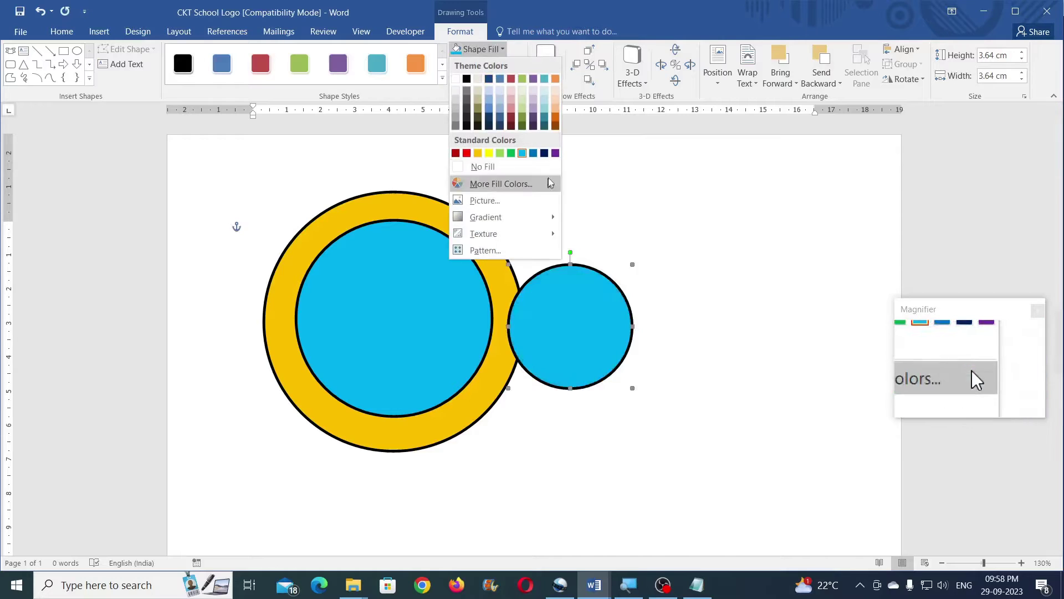
left_click(545, 153)
mouse_move(589, 314)
left_mouse_down()
mouse_move(398, 312)
mouse_move(412, 306)
left_mouse_up()
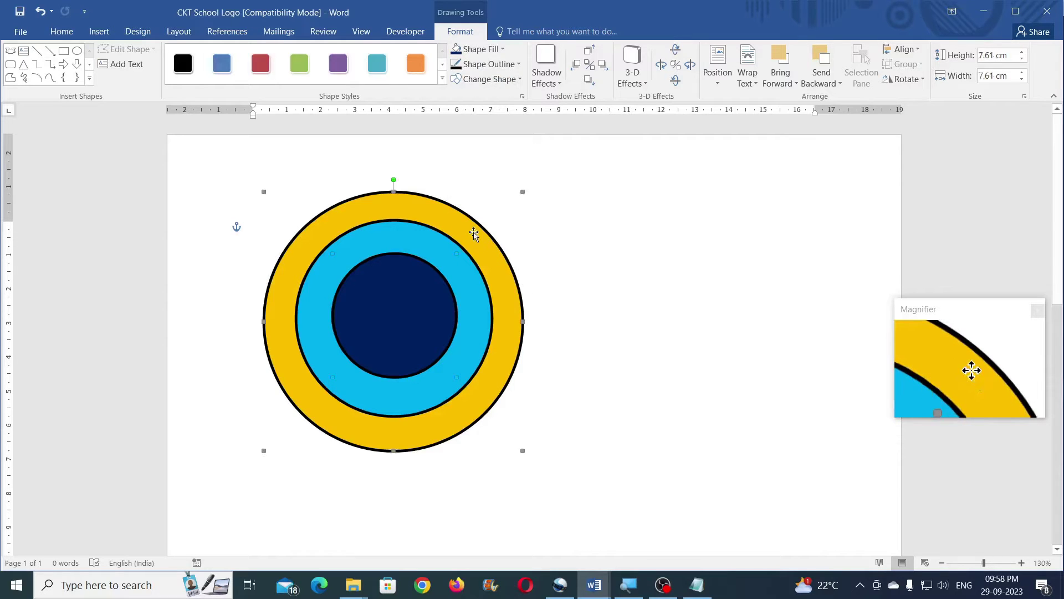
left_click(462, 267, "shift")
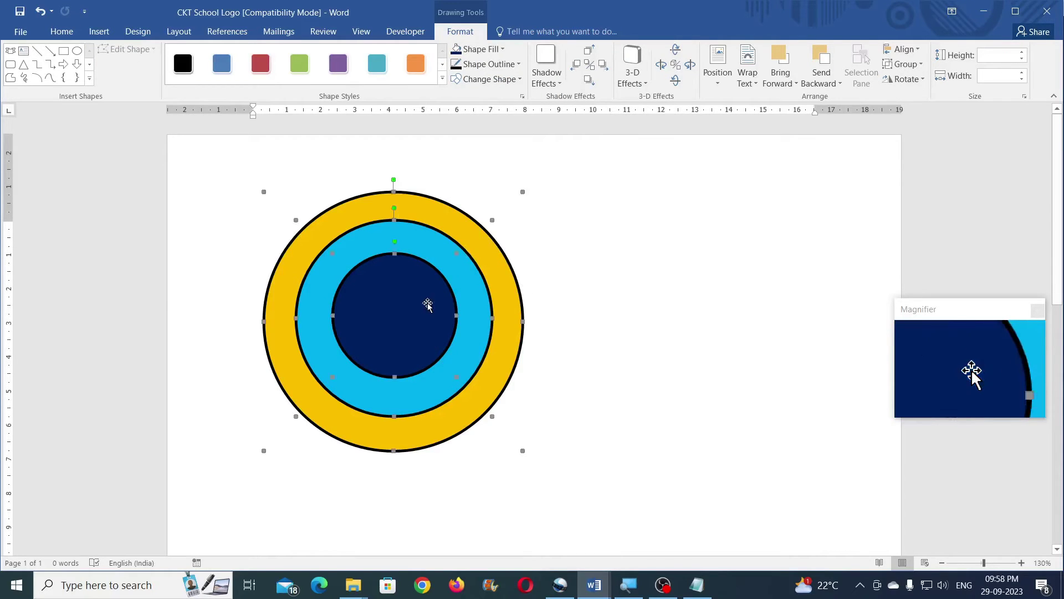
Step: Apply Align Center and Align Middle to the three circles, then move them to the page centre
left_click(917, 50)
left_click(918, 83)
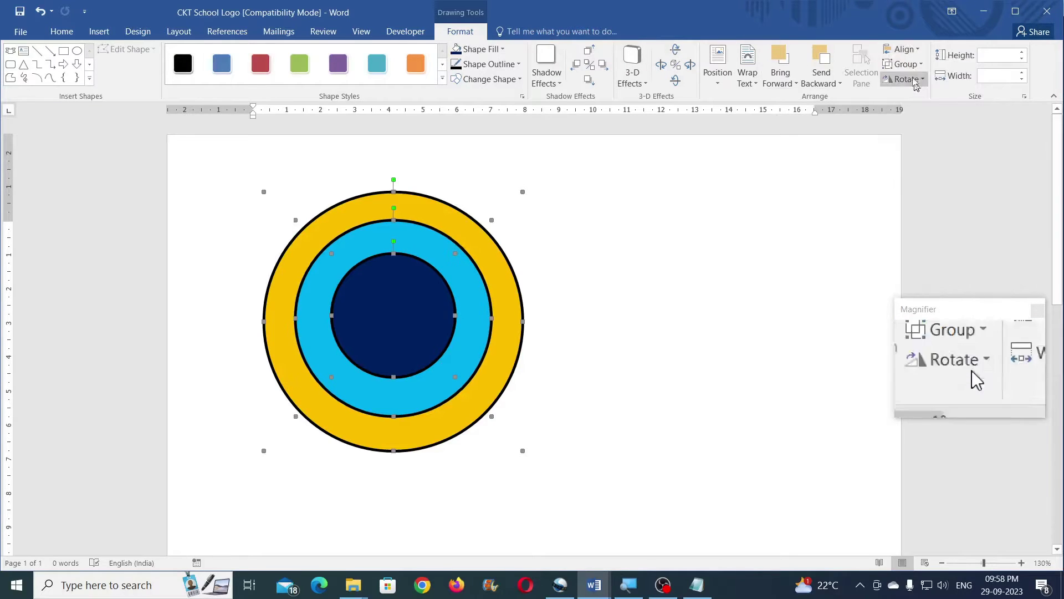
left_click(905, 52)
left_click(920, 136)
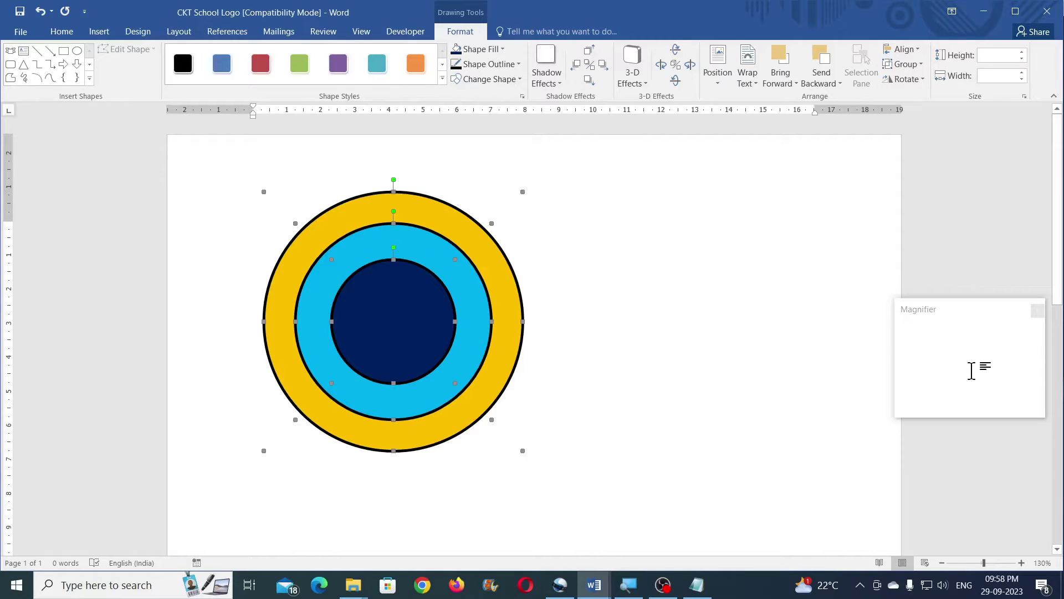
left_click_drag(419, 311, 590, 311)
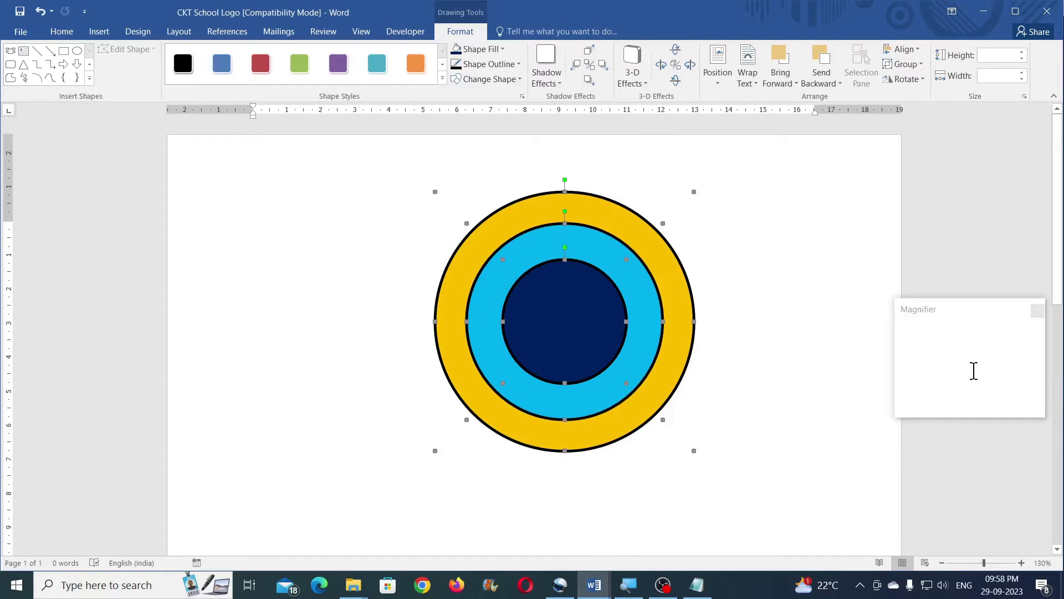
left_click(253, 229)
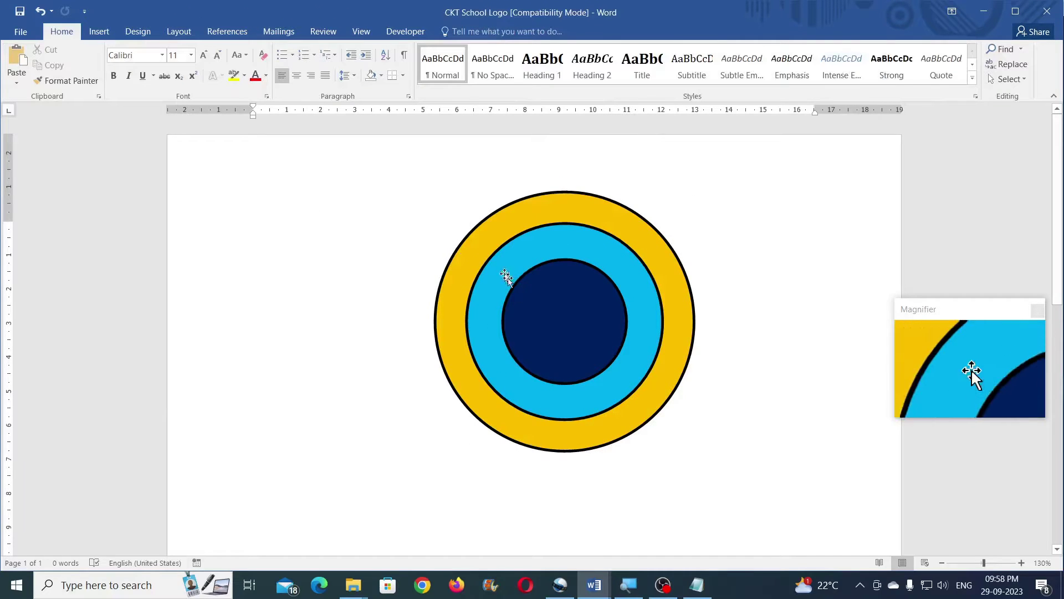
scroll(564, 304, "down", 1)
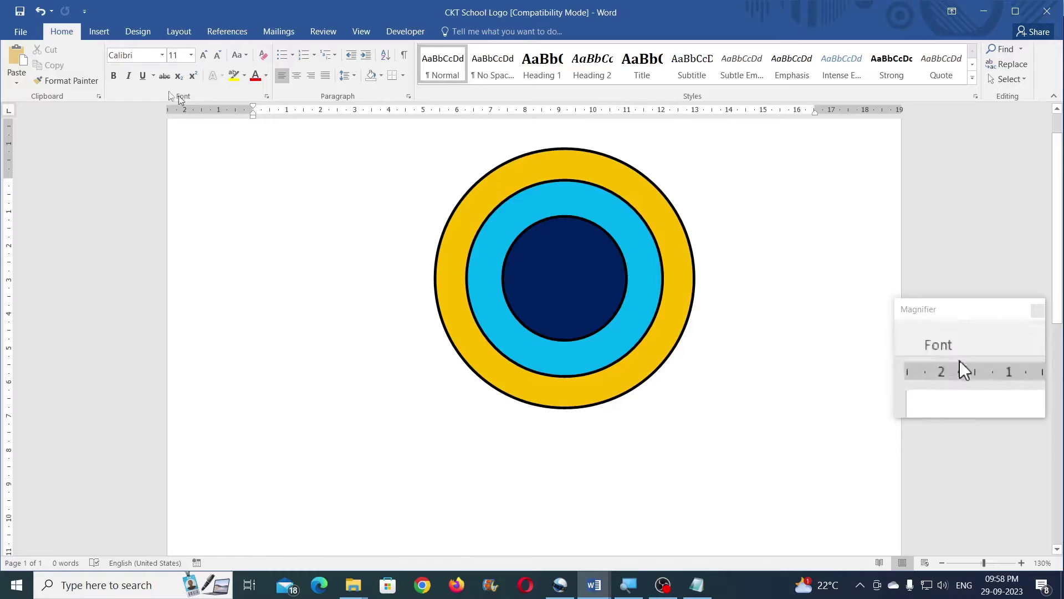
left_click(100, 32)
Step: Draw a Down Ribbon banner beneath the circles, then view the Mandala Design reference
left_click(198, 82)
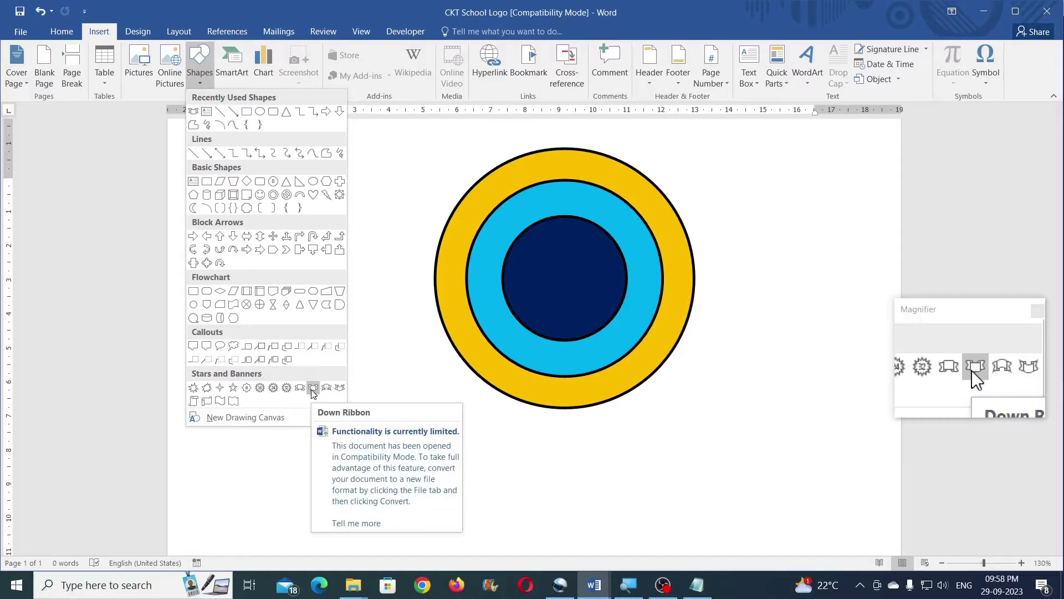
left_click(313, 388)
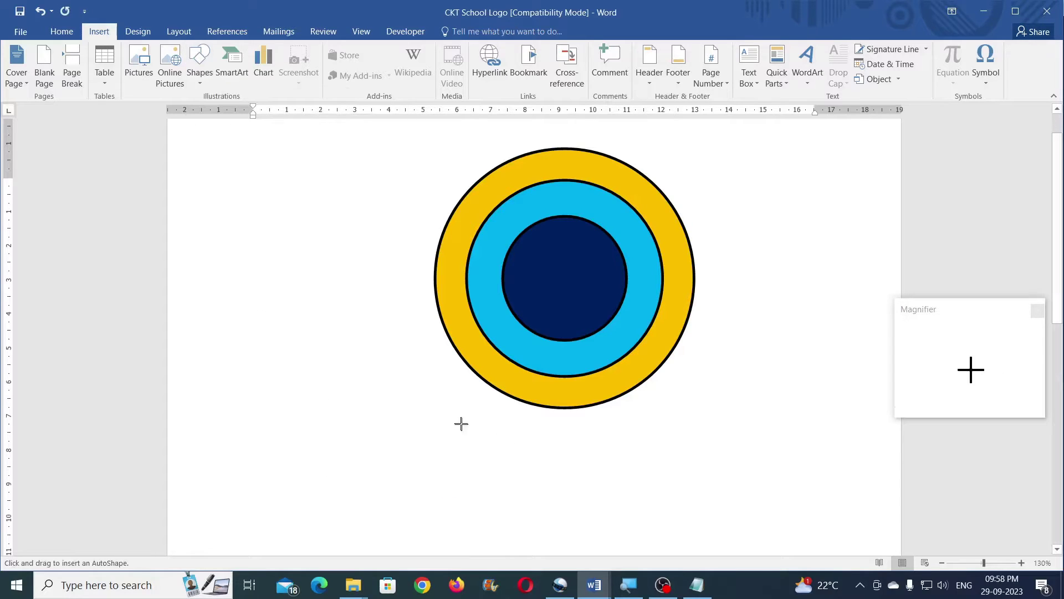
left_click_drag(439, 417, 724, 493)
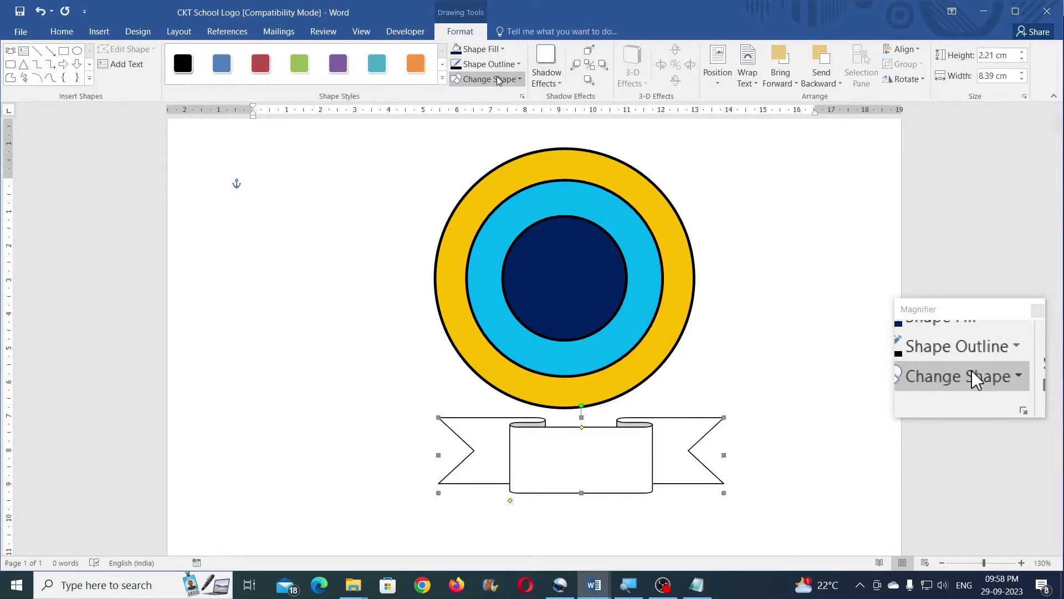
mouse_move(593, 585)
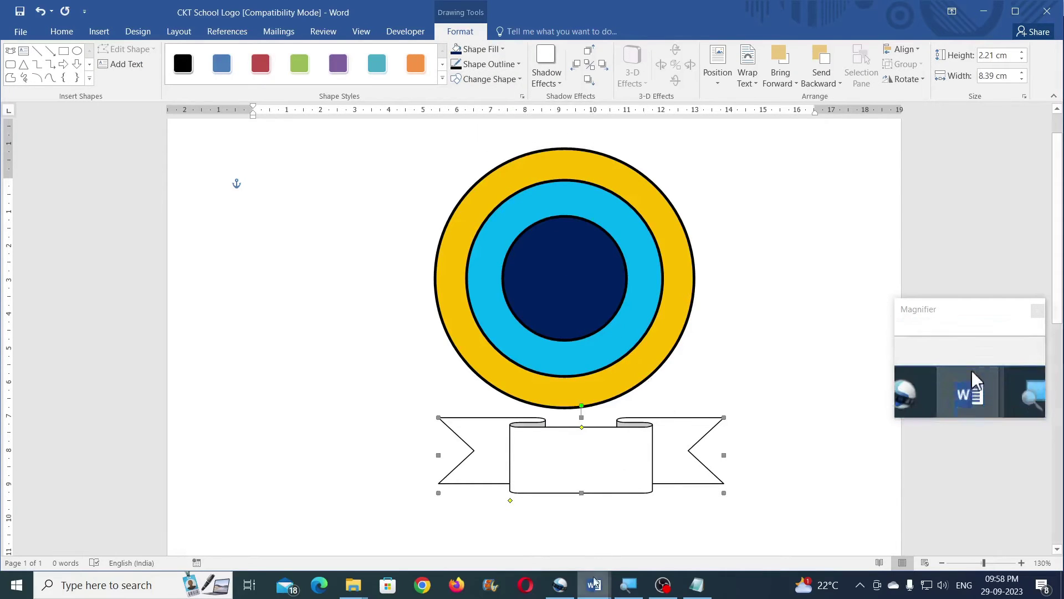
left_click(482, 529)
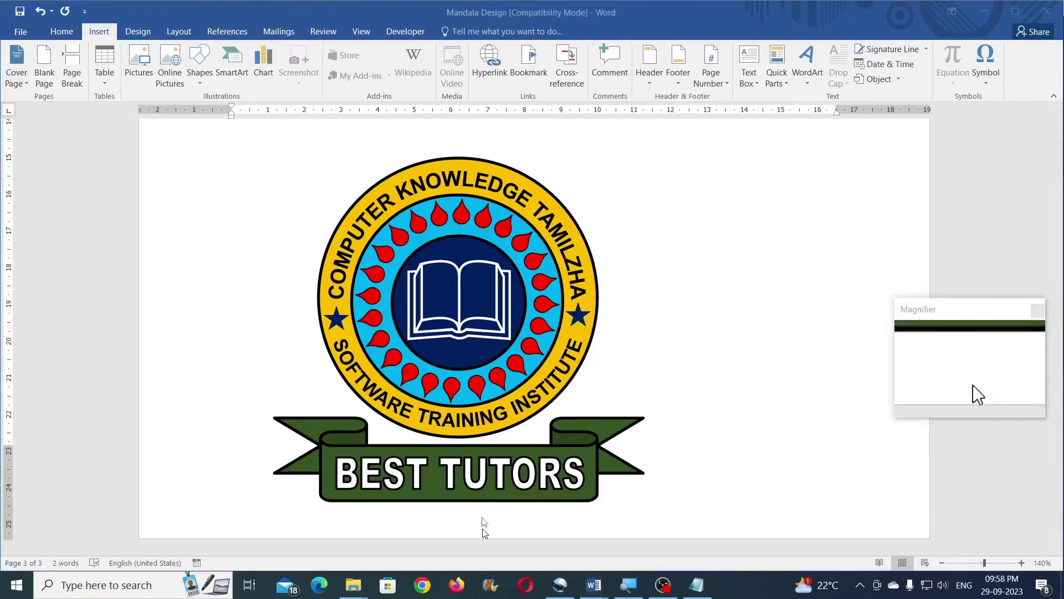
left_click(600, 433)
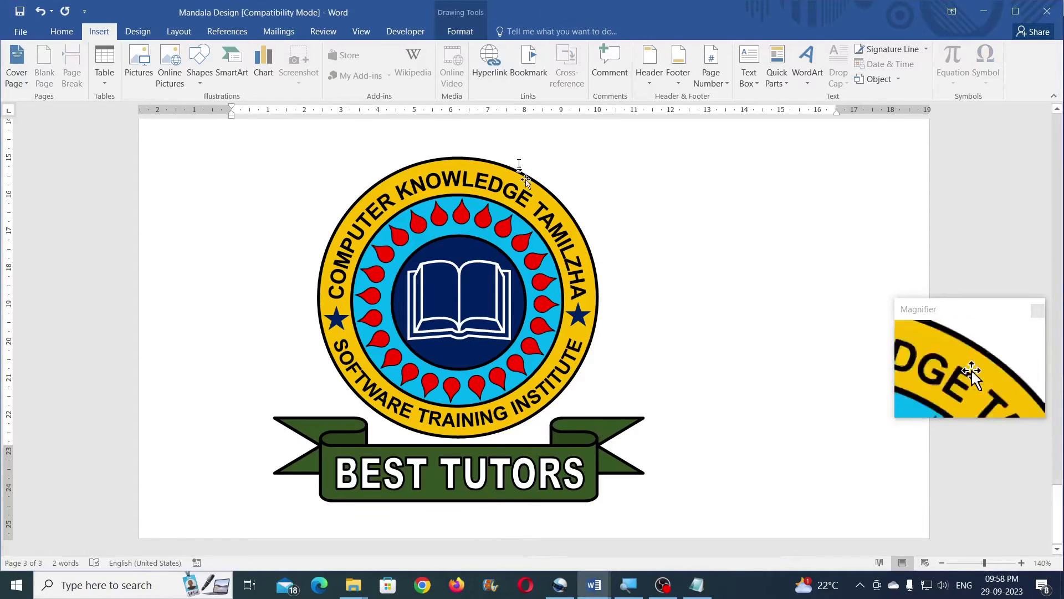
left_click(460, 31)
left_click(491, 51)
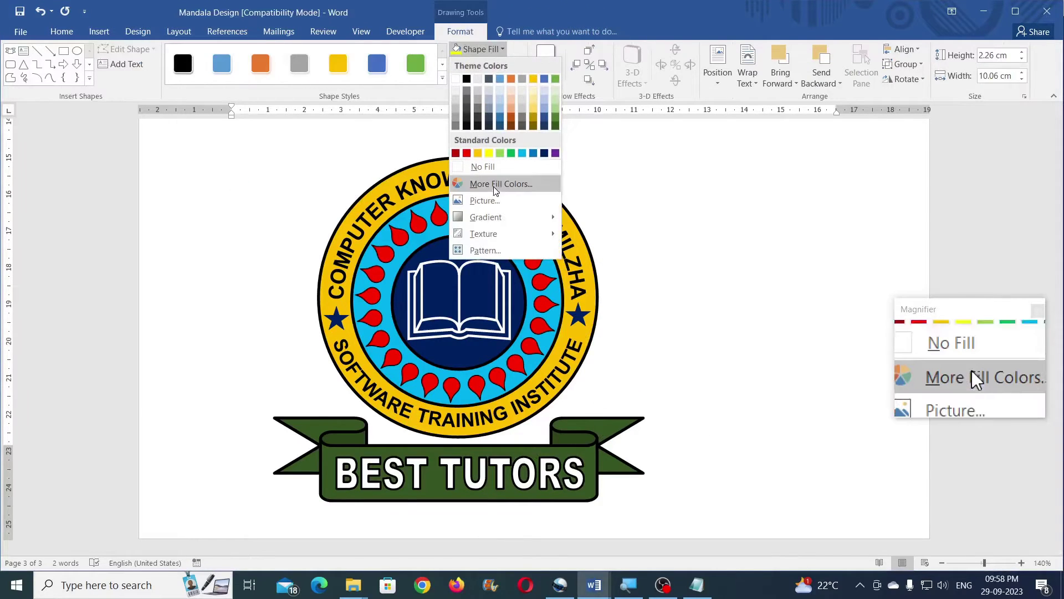
left_click(495, 184)
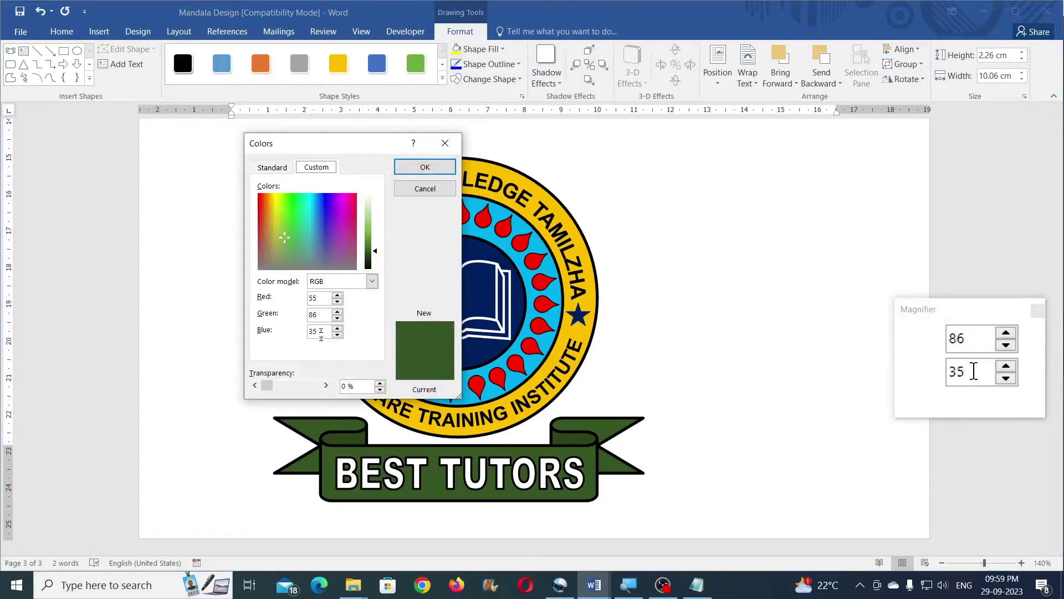
left_click(446, 148)
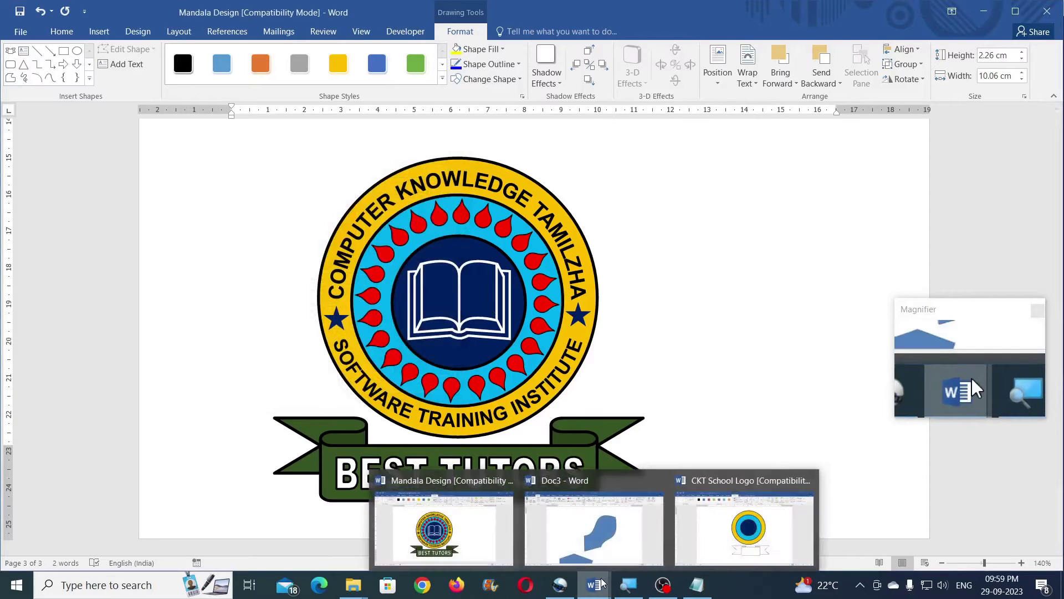
left_click(701, 542)
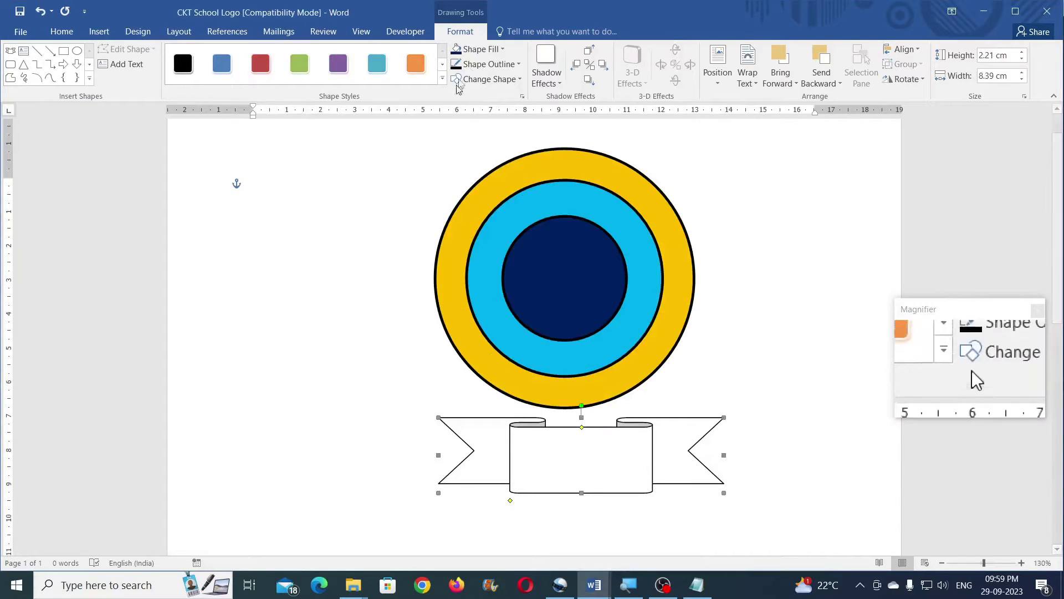
Step: Fill the banner dark green using RGB 55, 86, 35
left_click(501, 48)
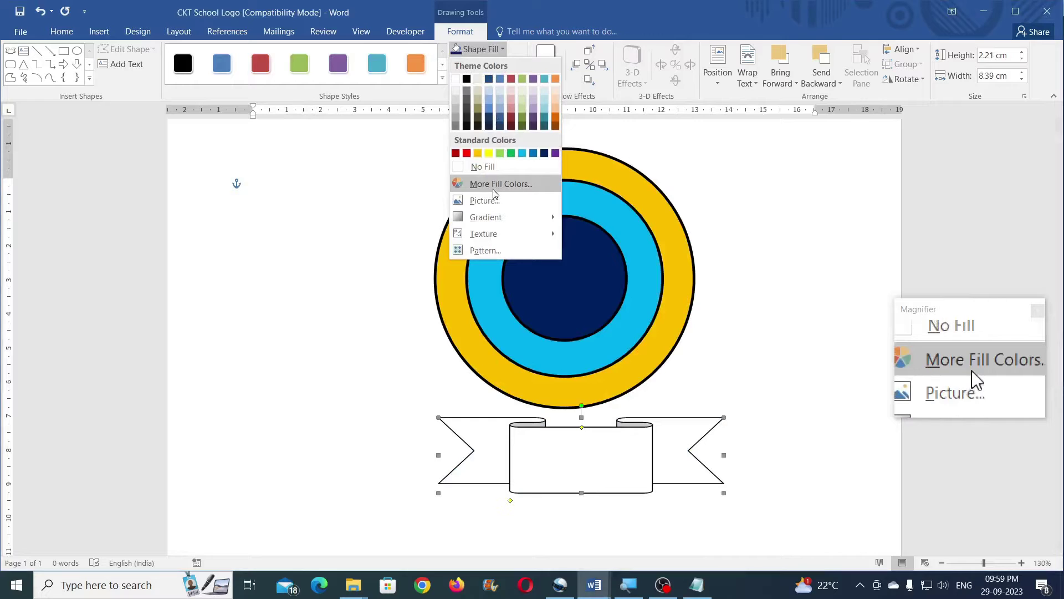
left_click(493, 185)
left_click(319, 165)
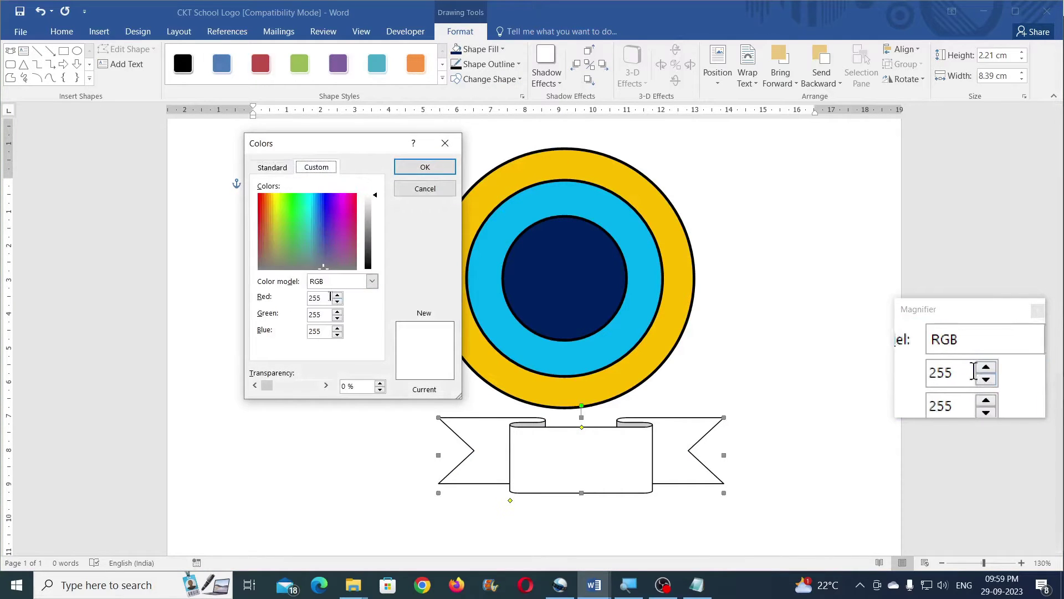
type("55")
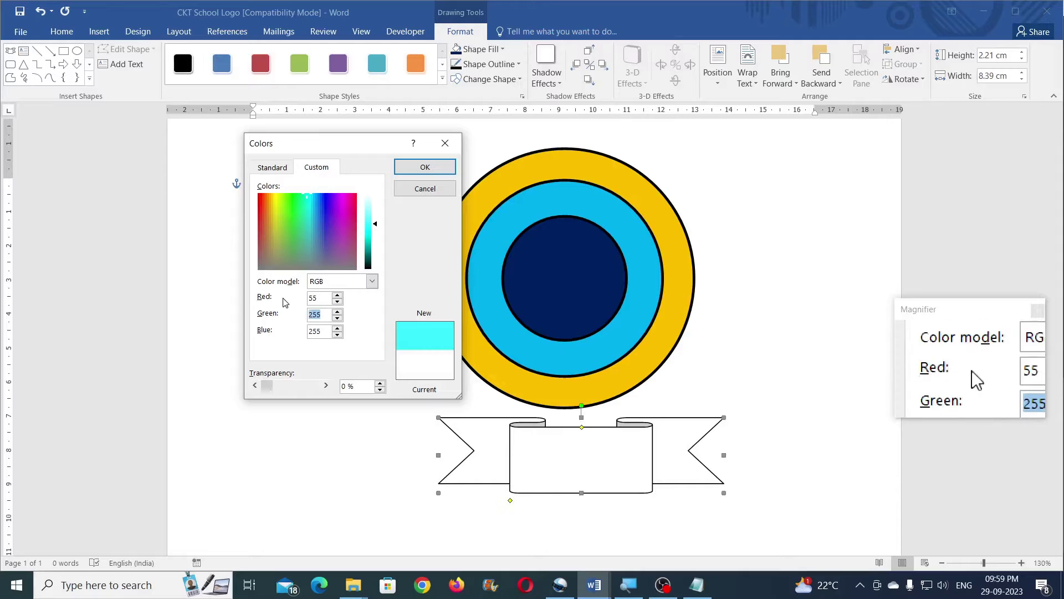
type("86")
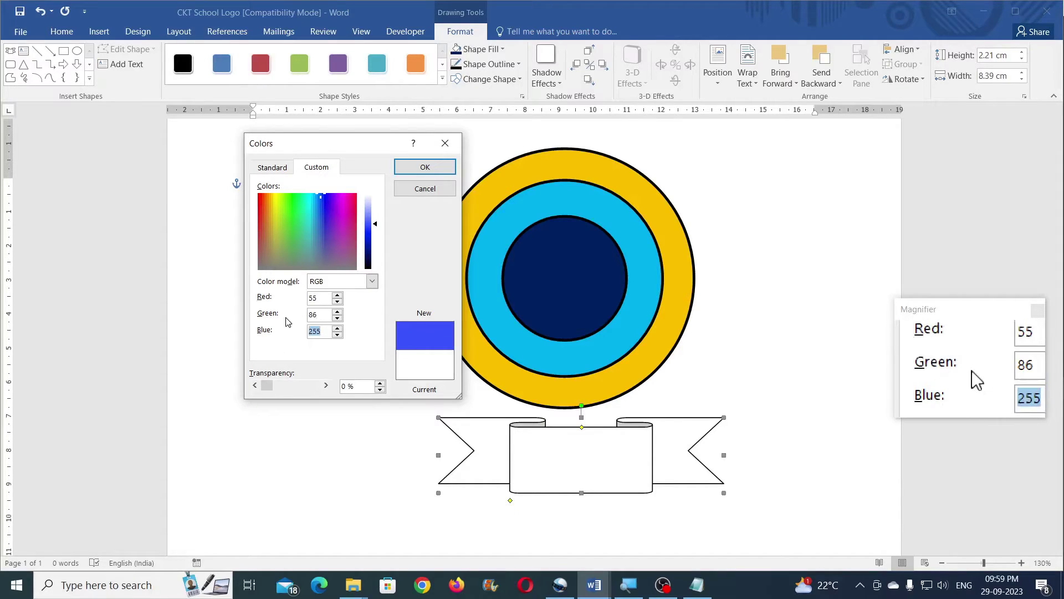
type("35")
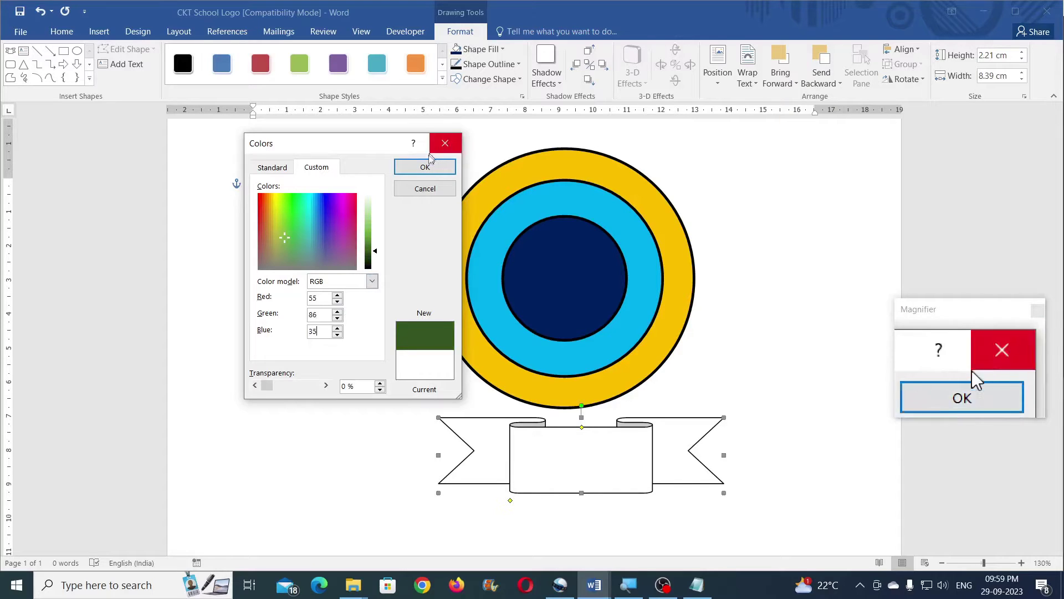
left_click(425, 166)
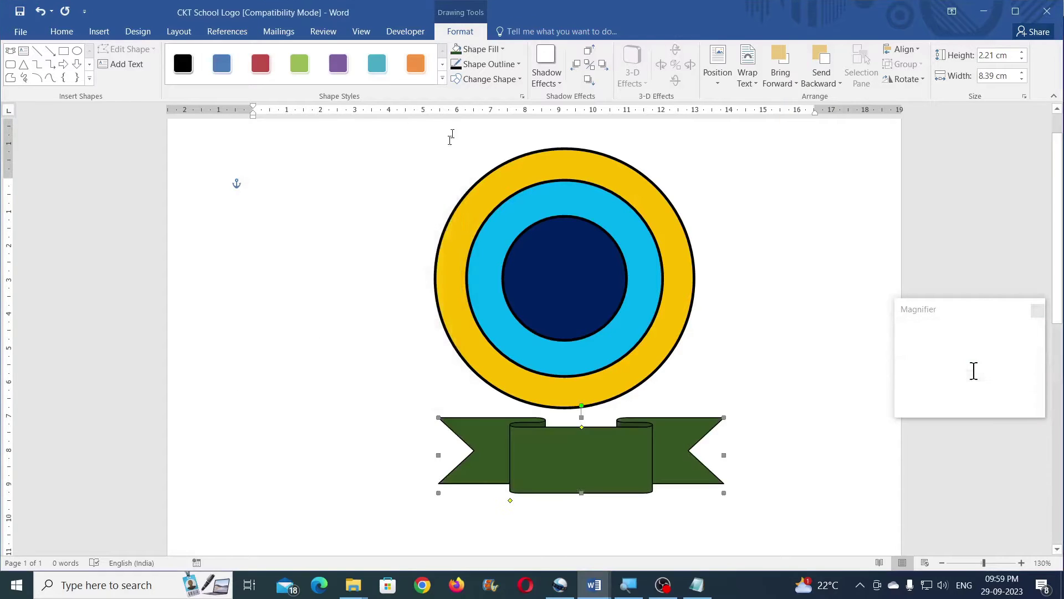
Step: Give the banner a black outline 2¼ pt thick
left_click(483, 65)
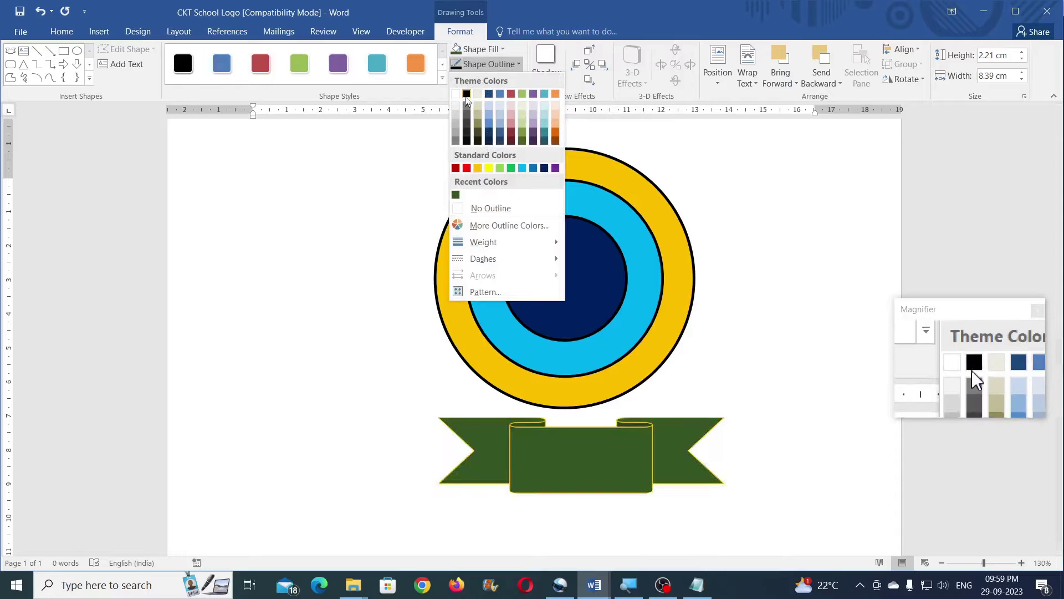
left_click(466, 94)
left_click(484, 65)
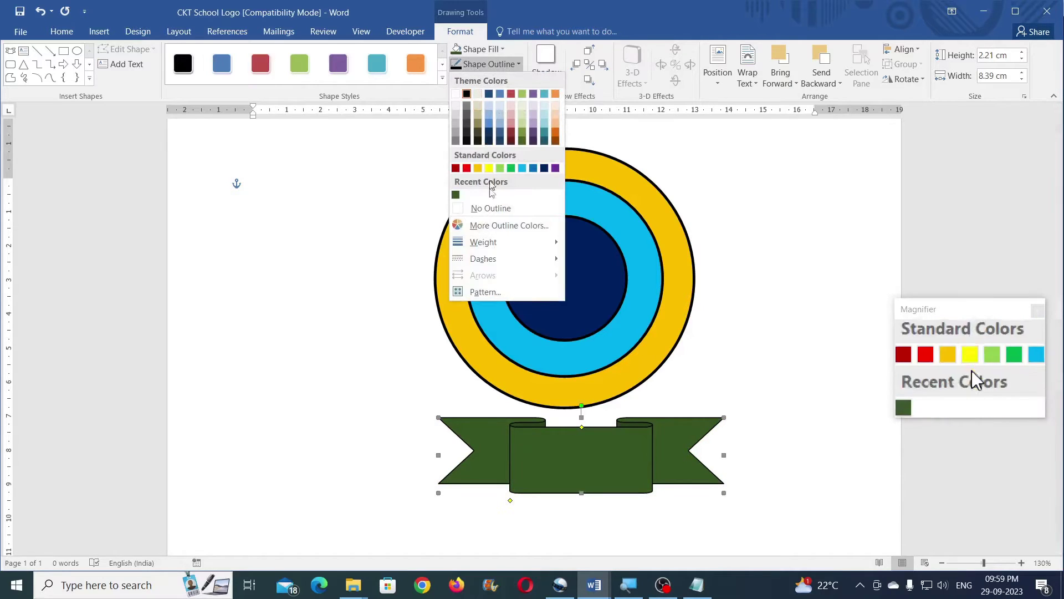
mouse_move(484, 241)
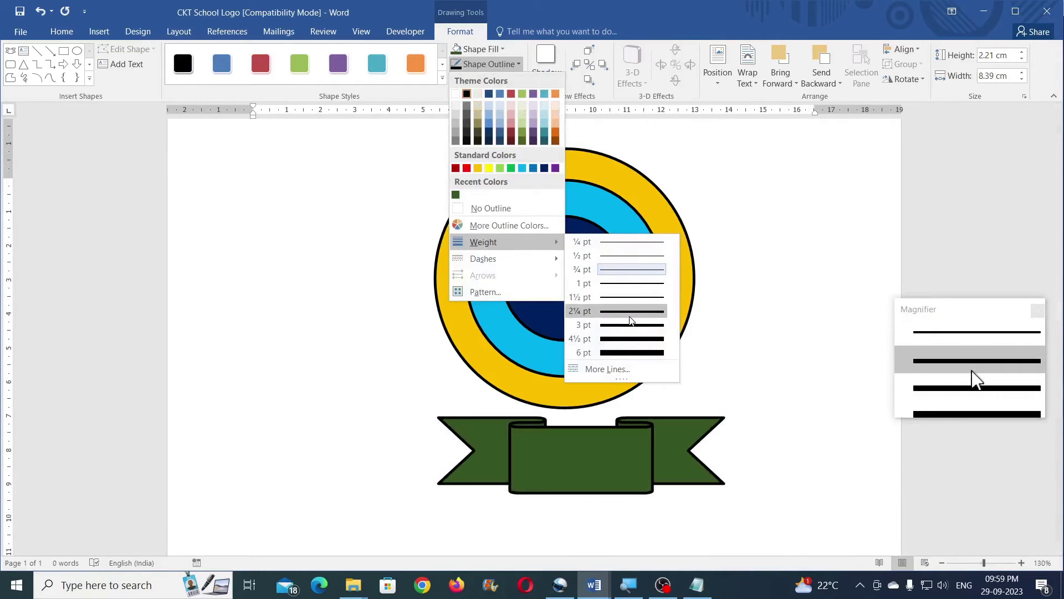
left_click(630, 315)
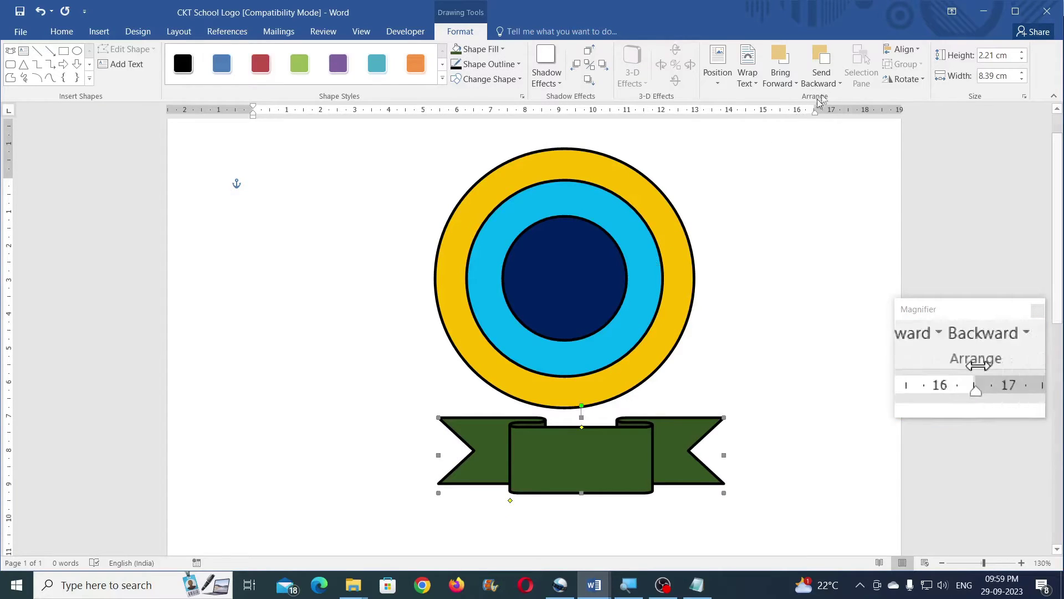
Step: Set the banner to 2.26 cm high and 10.06 cm wide
left_click(1008, 55)
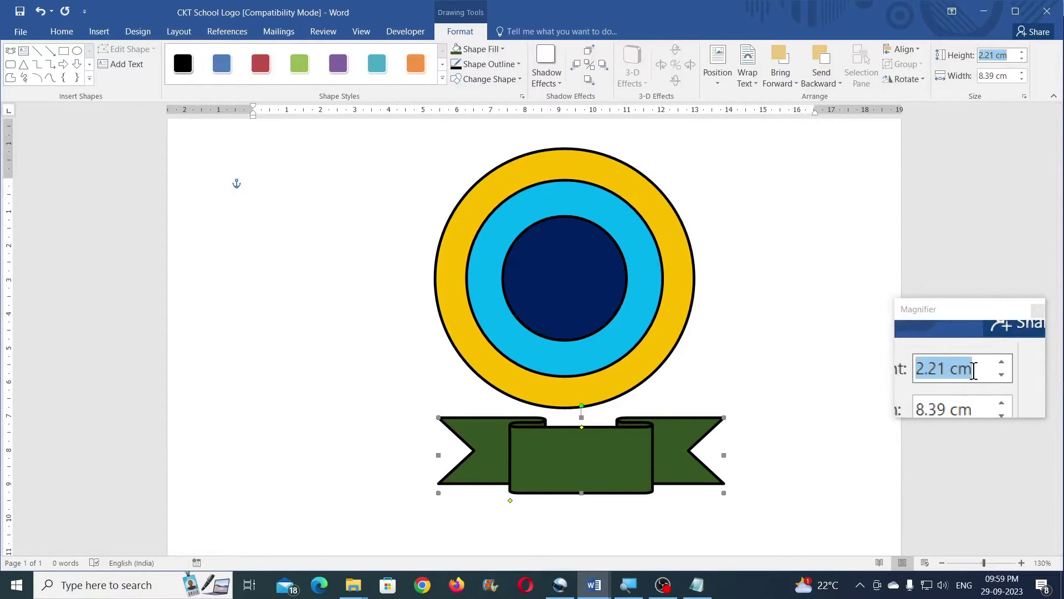
type("2.26")
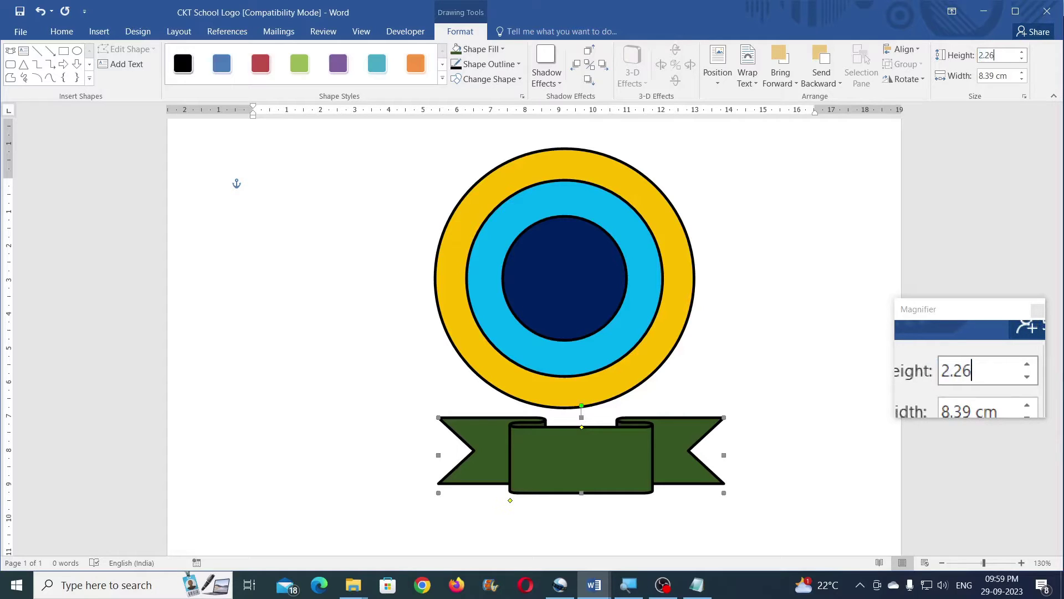
left_click(1006, 76)
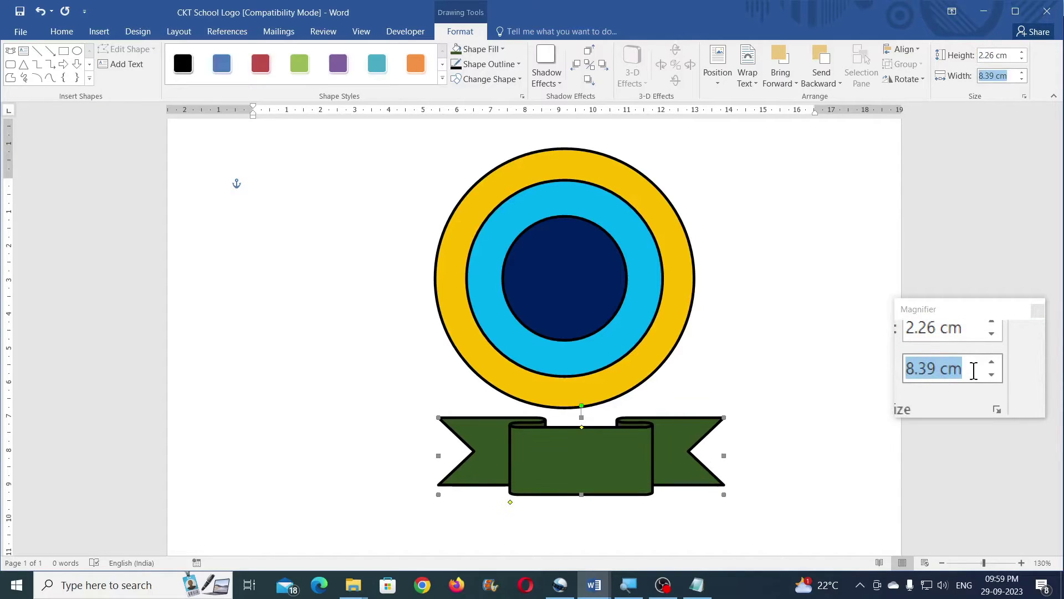
type("10.")
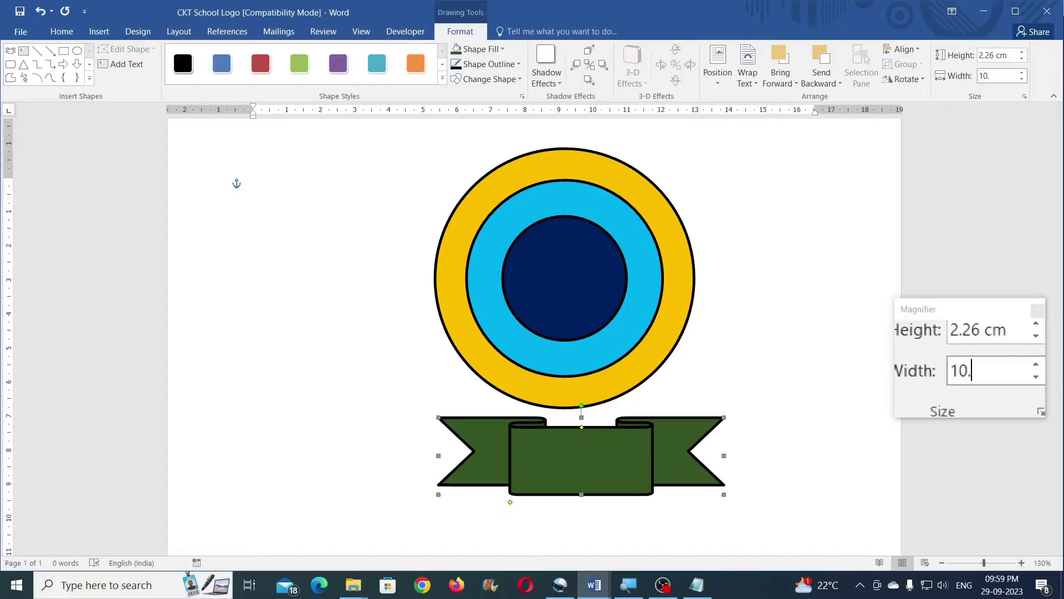
type("06")
key("Return")
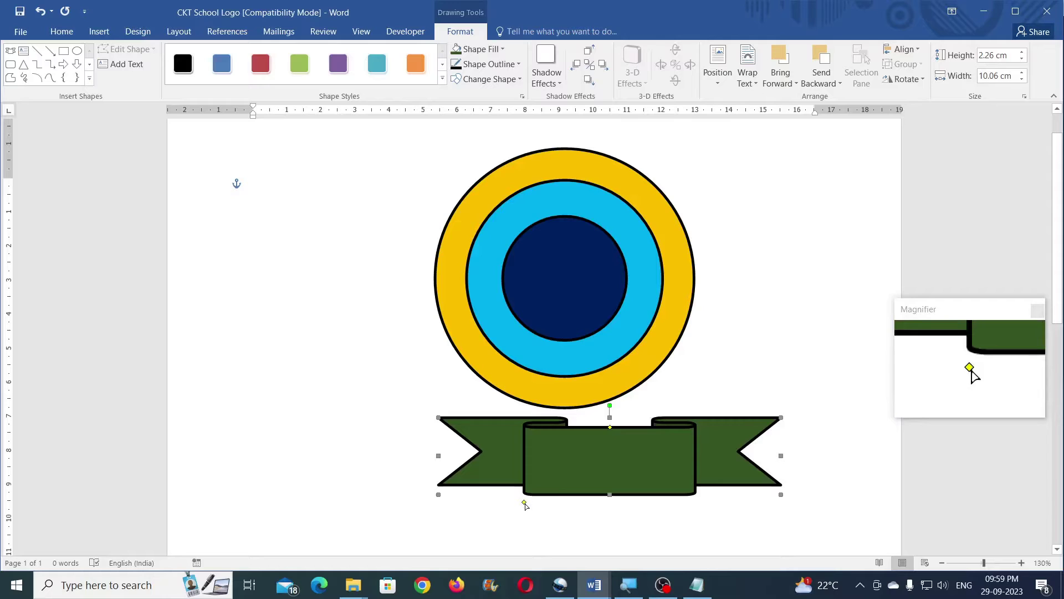
Step: Widen the banner's middle panel with its adjustment handles and tuck it under the circle
left_click_drag(524, 505, 484, 502)
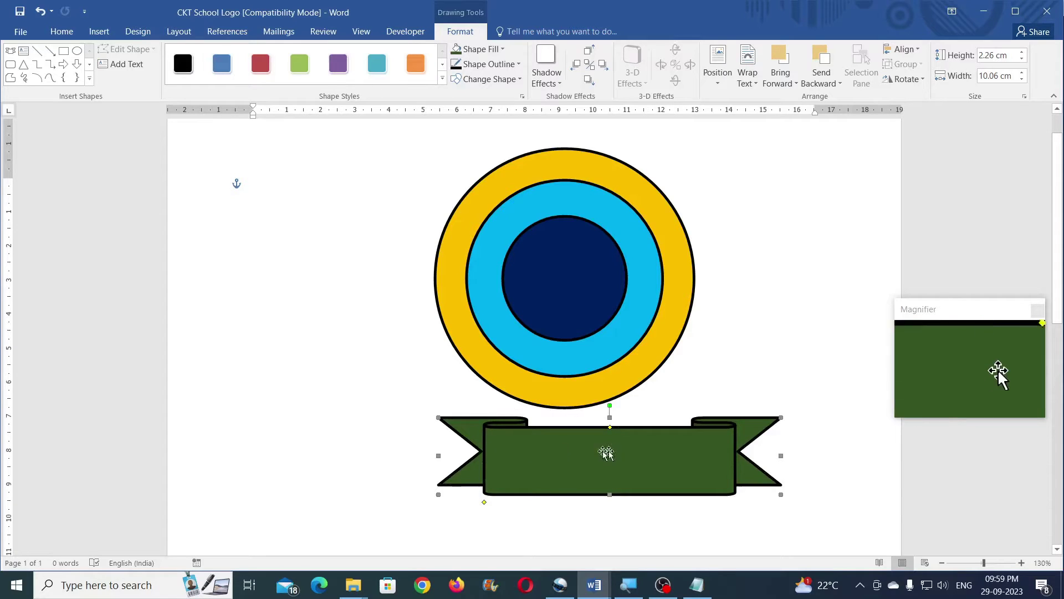
left_click_drag(610, 435, 611, 437)
mouse_move(656, 471)
left_mouse_down()
mouse_move(609, 461)
mouse_move(599, 447)
left_mouse_up()
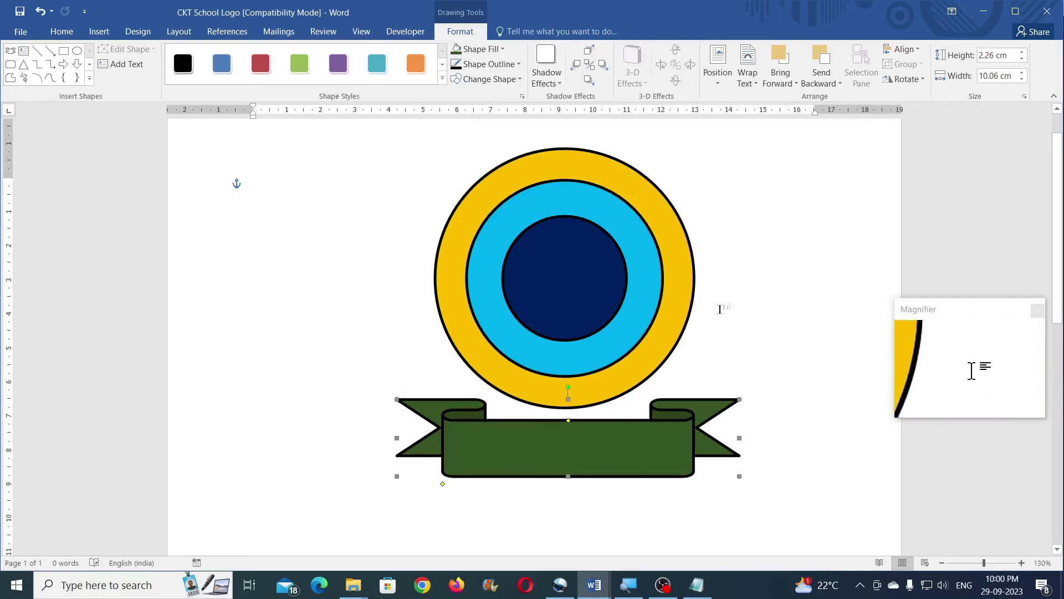
key("Escape")
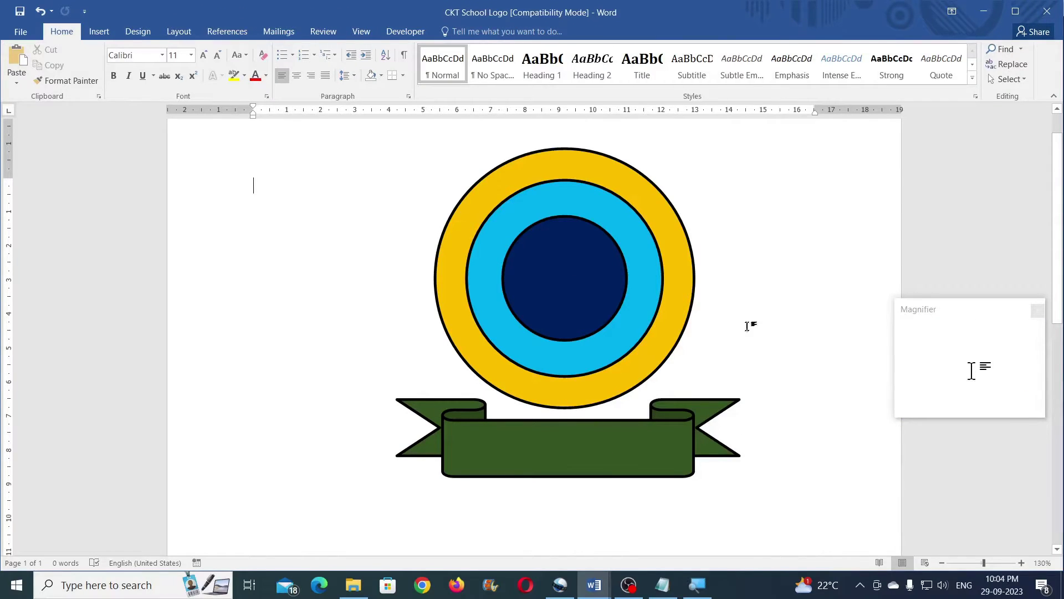
Step: Check the Mandala Design reference logo, then go back to the CKT School Logo document
left_click(594, 584)
left_click(482, 534)
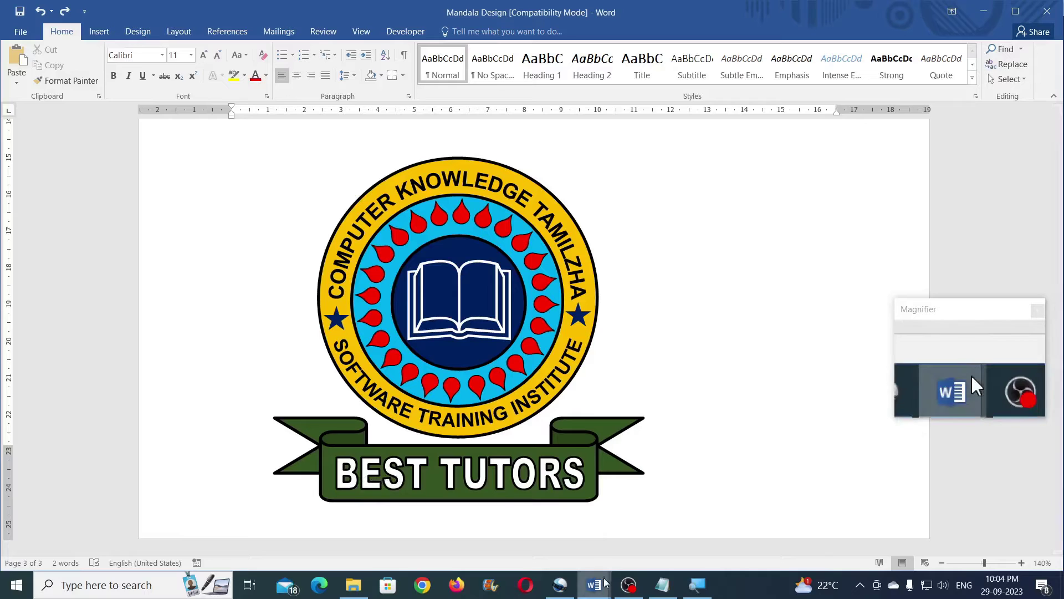
left_click(745, 532)
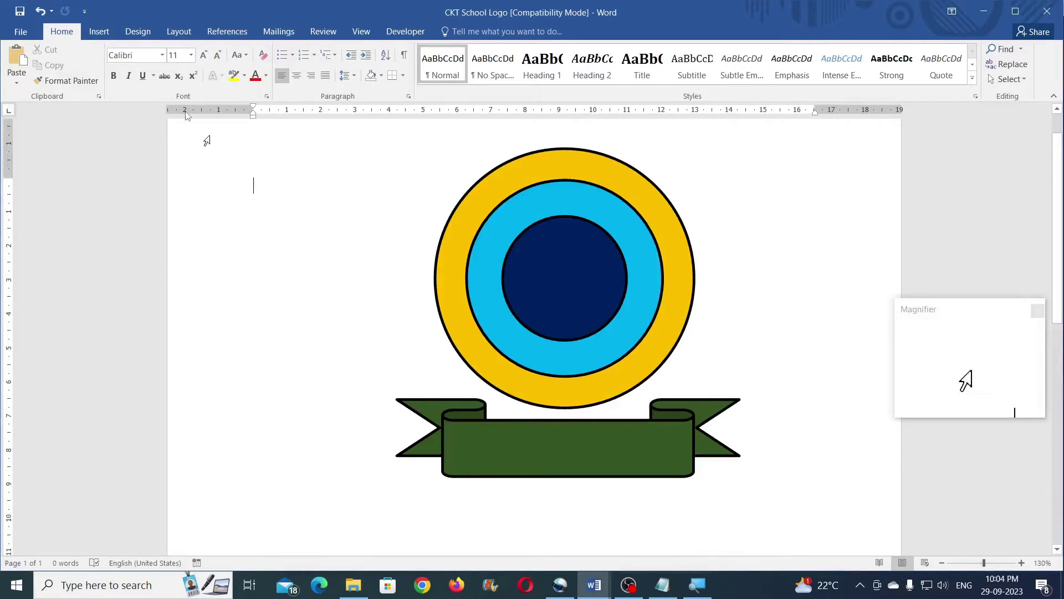
left_click(100, 32)
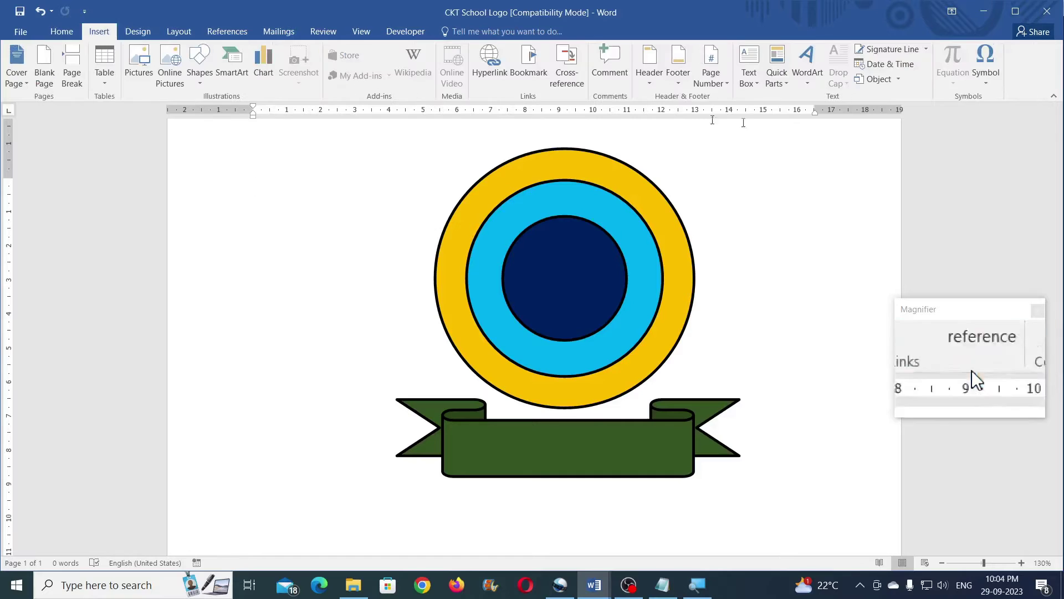
Step: Insert a first-style outlined WordArt reading 'BEST TUTORS'
left_click(804, 88)
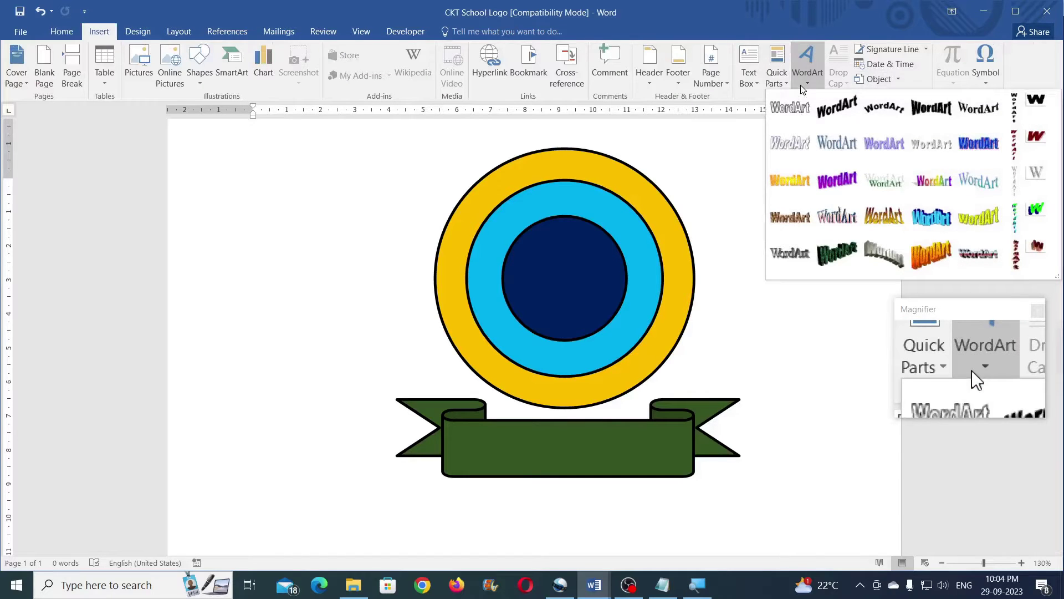
left_click(787, 110)
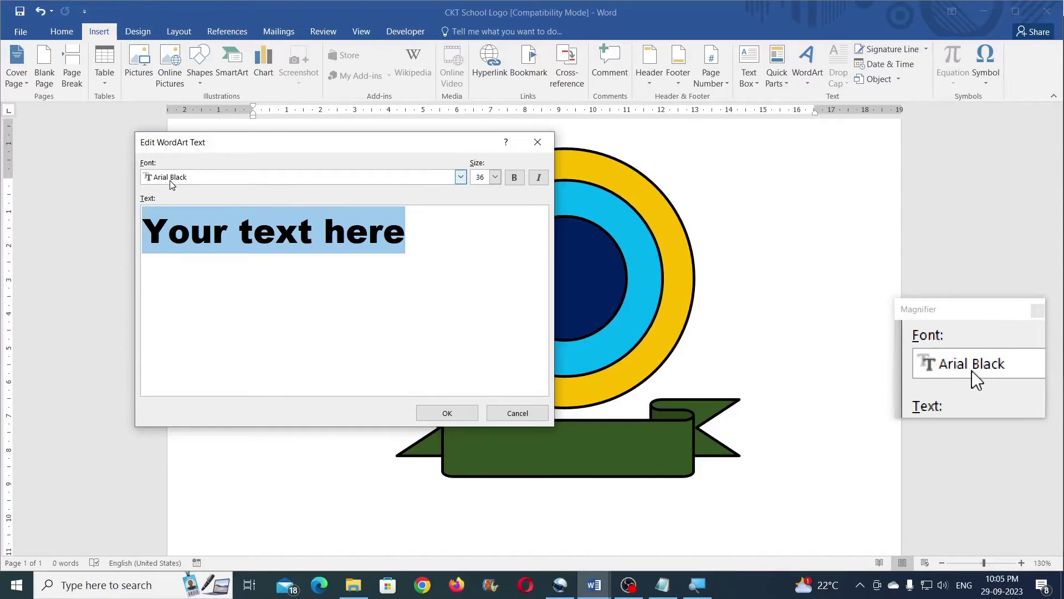
type("BEST")
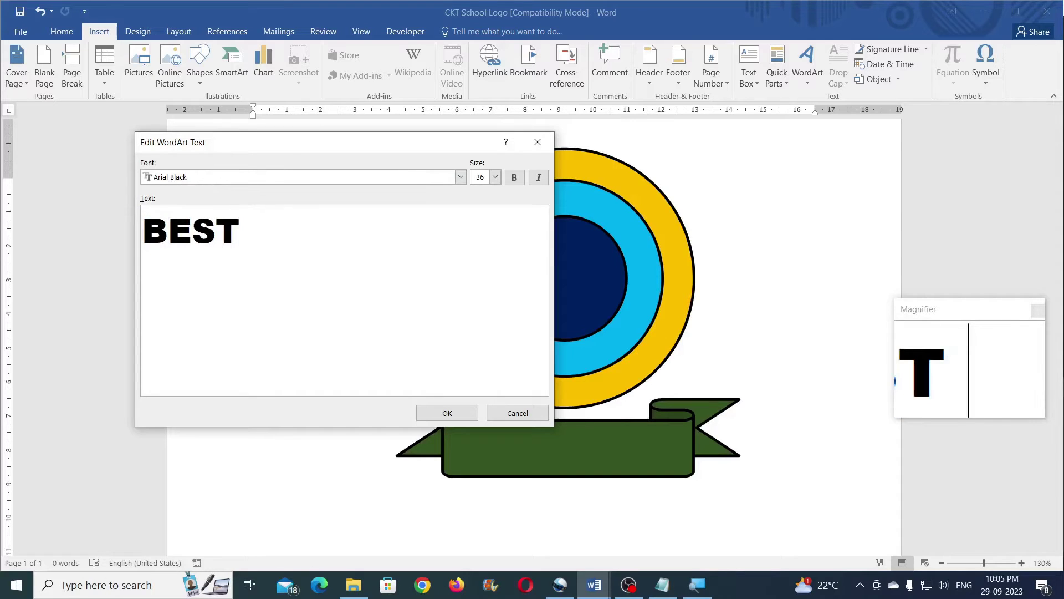
type(" TUTORS")
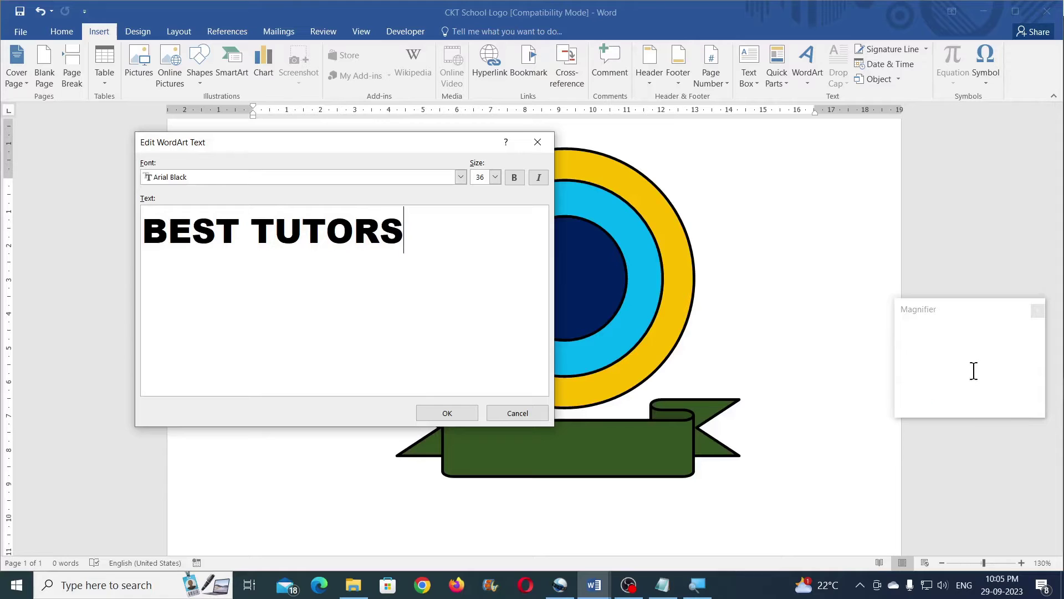
left_click(447, 413)
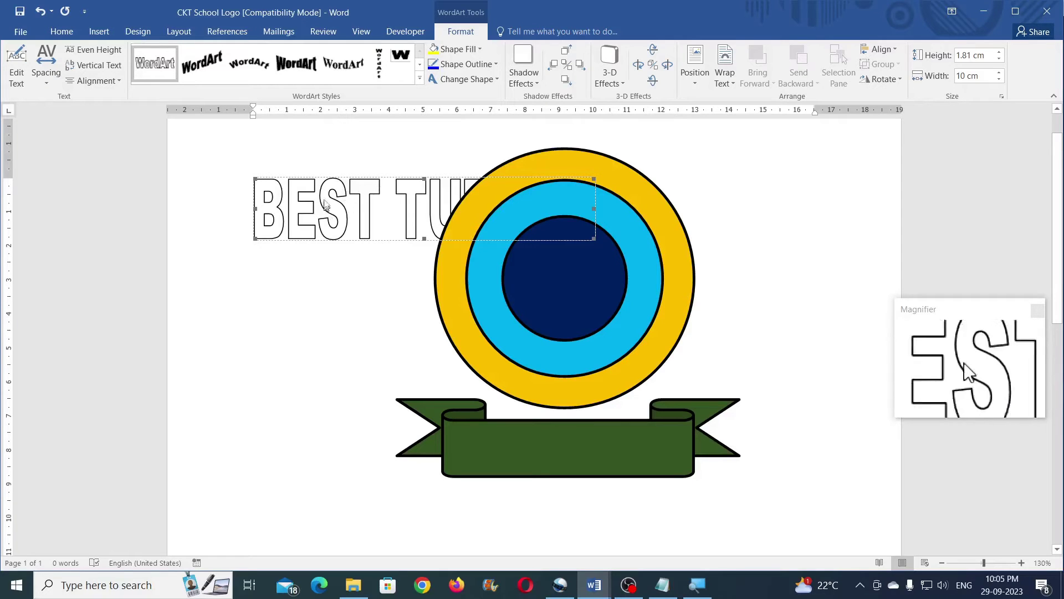
Step: Set the WordArt to In Front of Text and move it over the circle
left_click(725, 78)
left_click(760, 192)
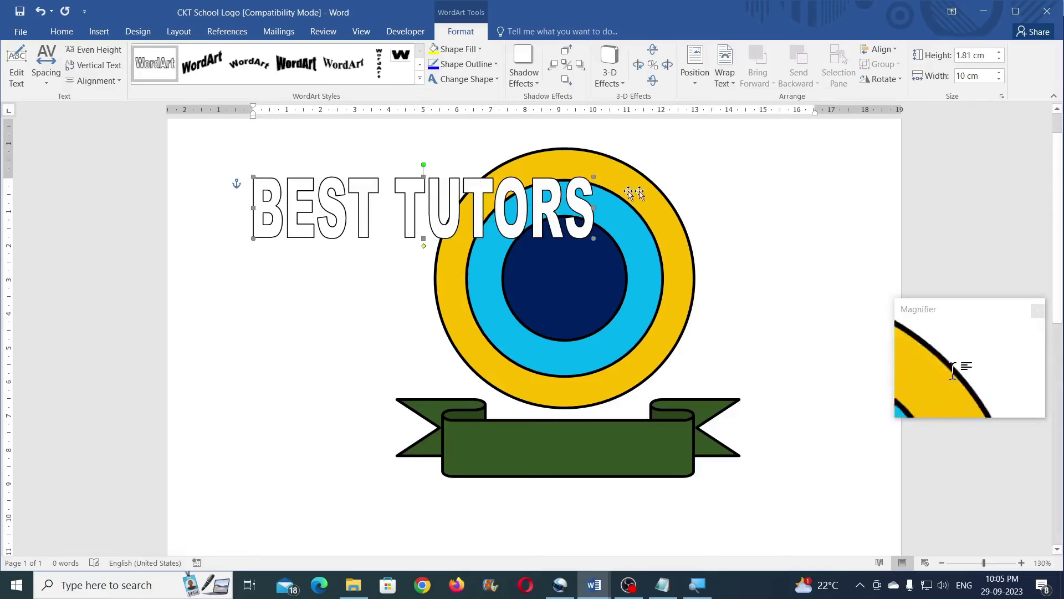
left_click_drag(398, 265, 393, 272)
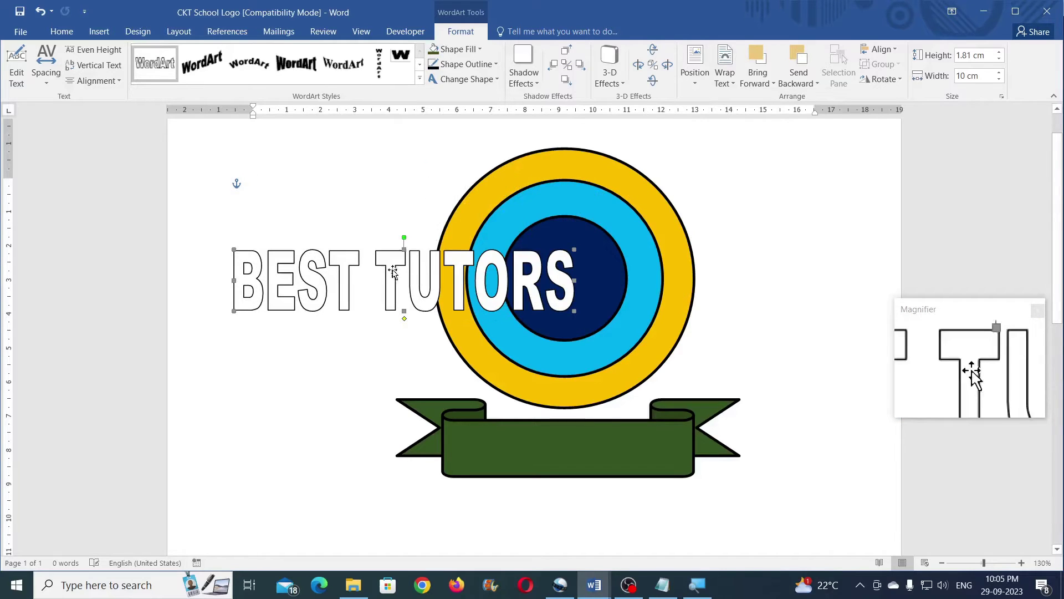
Step: Give the BEST TUTORS WordArt a black 1 pt outline
left_click(450, 50)
left_click(431, 77)
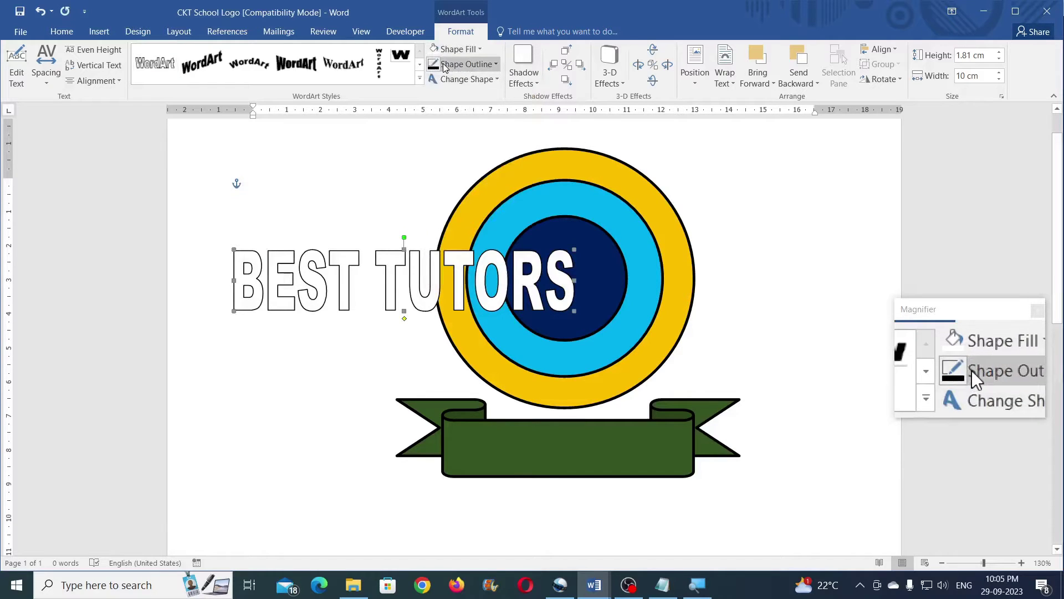
left_click(447, 65)
left_click(444, 94)
left_click(450, 65)
mouse_move(460, 241)
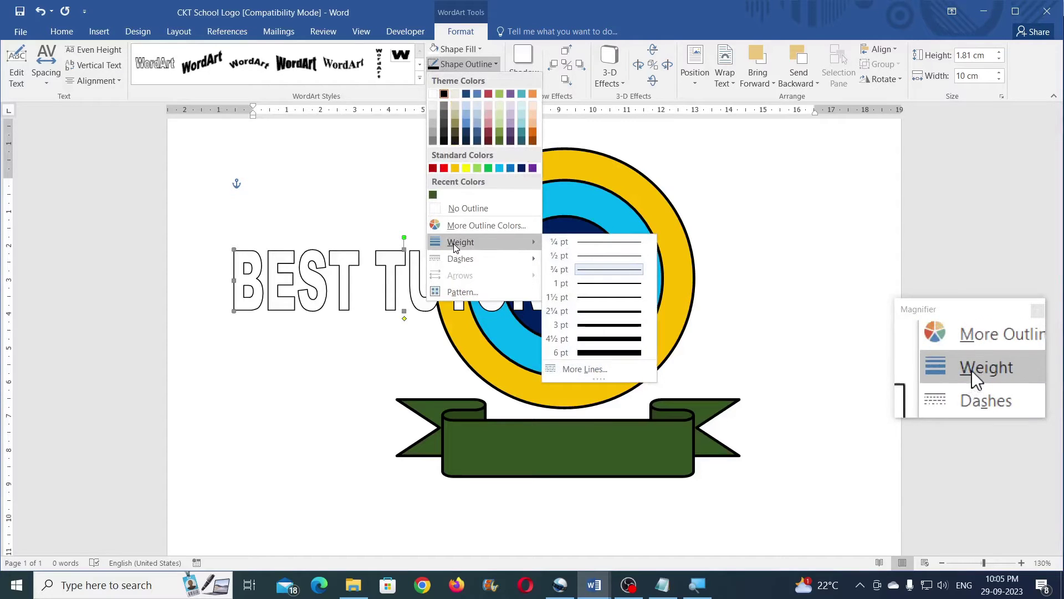
left_click(586, 287)
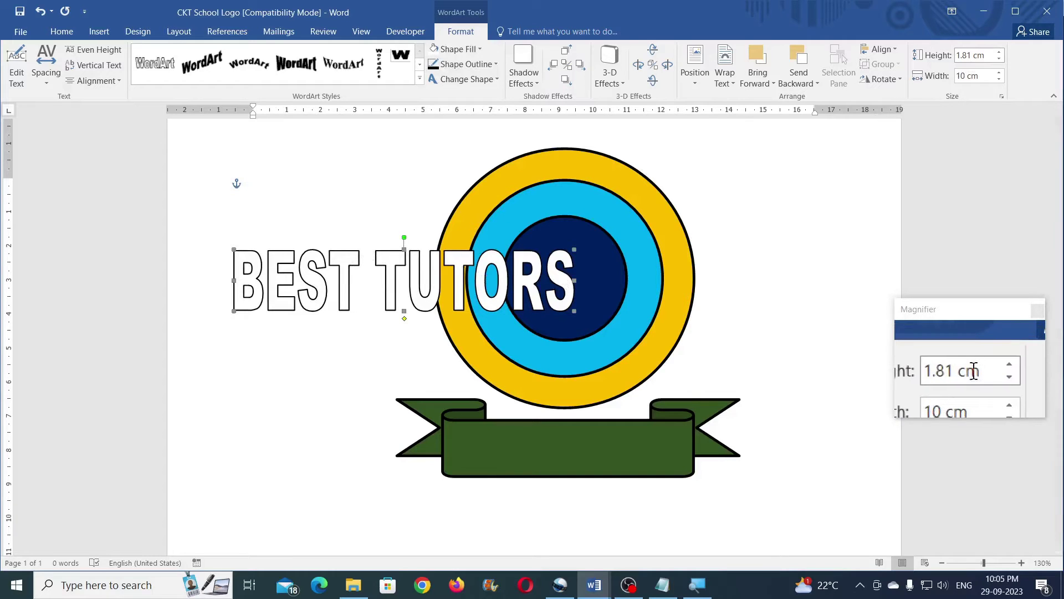
Step: Size the WordArt 0.89 × 6.75 cm and drag it onto the green banner
left_click(984, 55)
type("0.89")
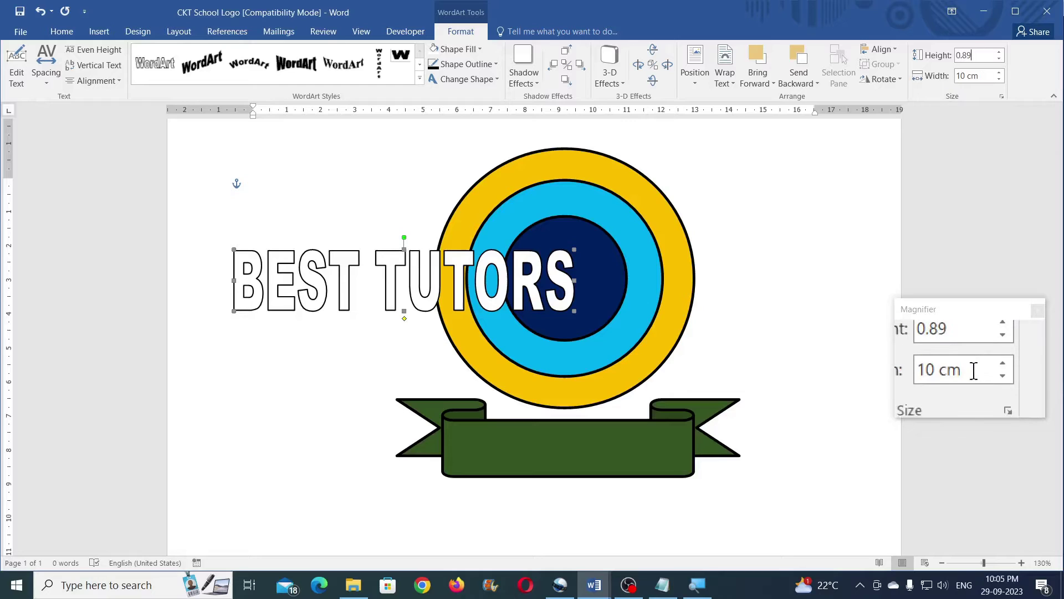
left_click(985, 76)
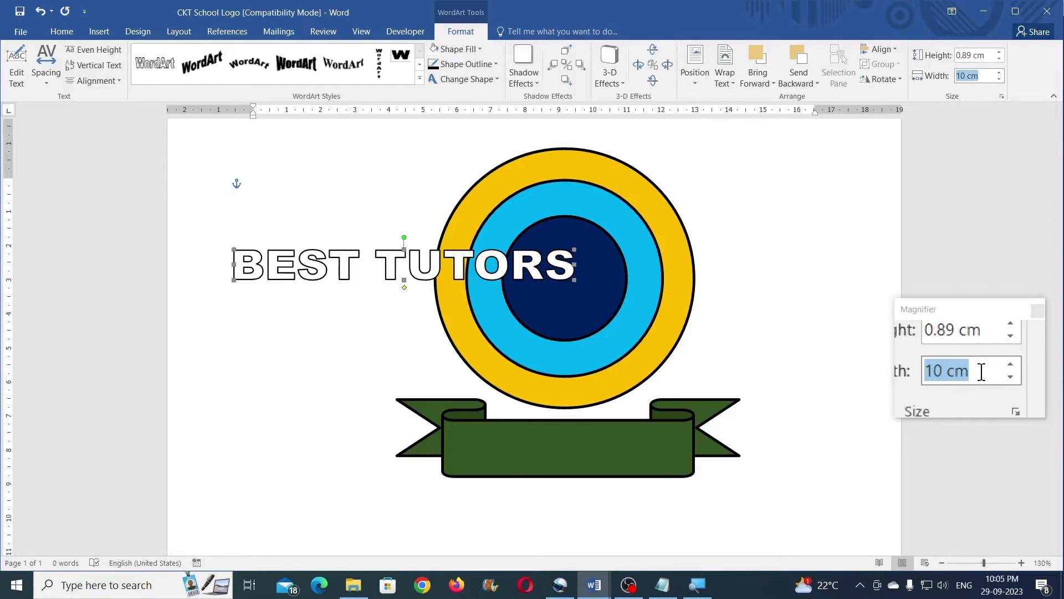
type("6.75")
key("Return")
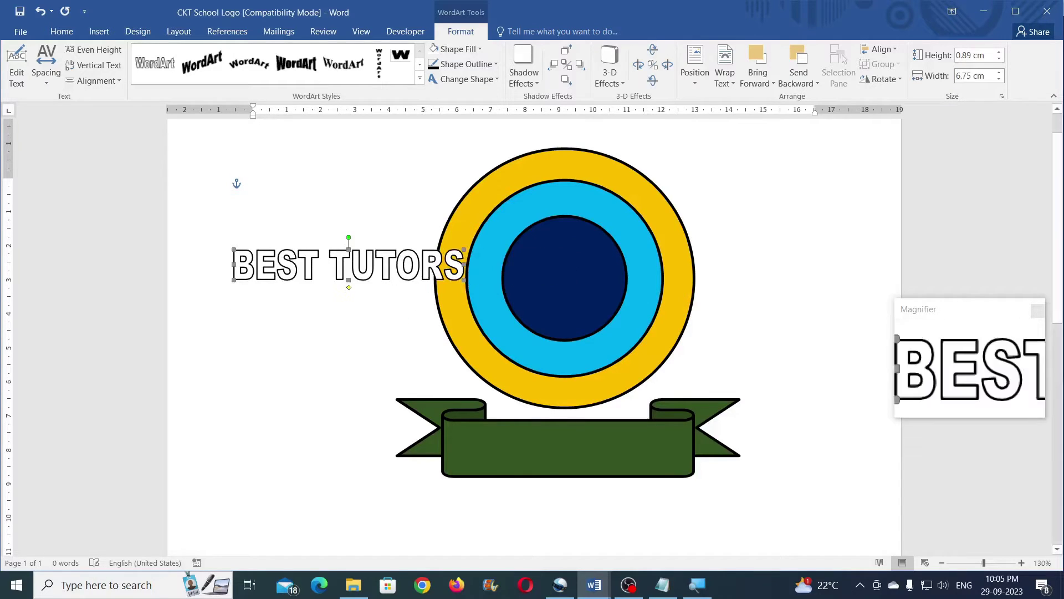
left_click_drag(373, 288, 578, 460)
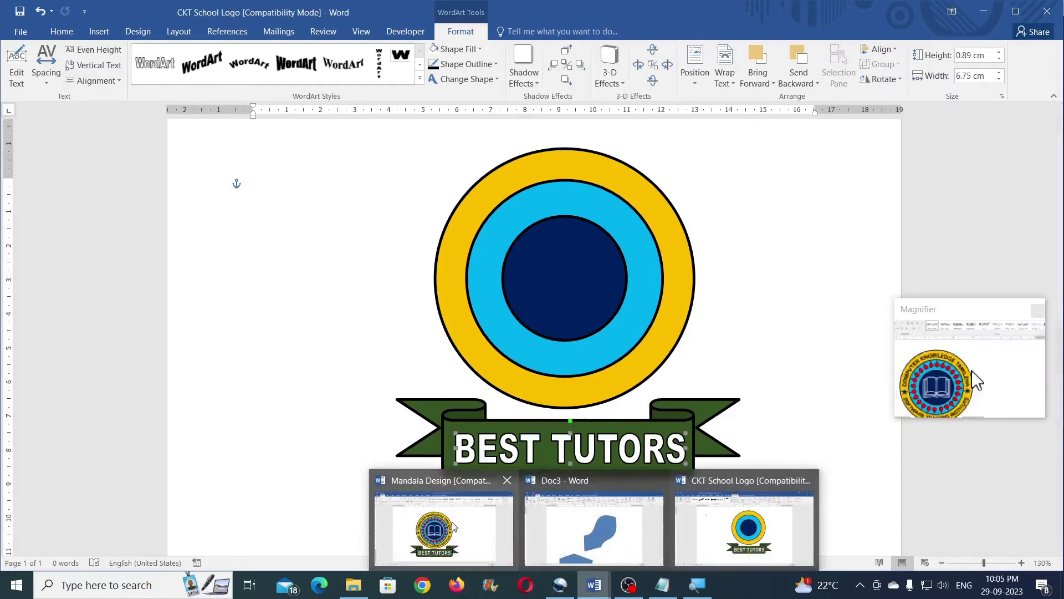
Step: Switch to Mandala Design and inspect its BEST TUTORS outline settings
mouse_move(593, 584)
left_click(443, 521)
left_click(403, 475)
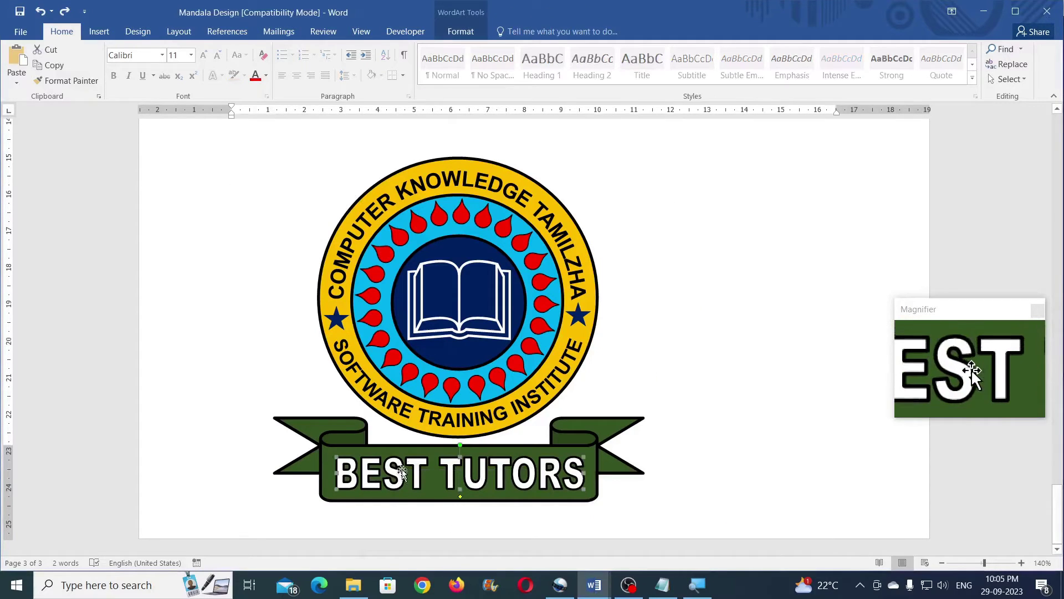
left_click(461, 31)
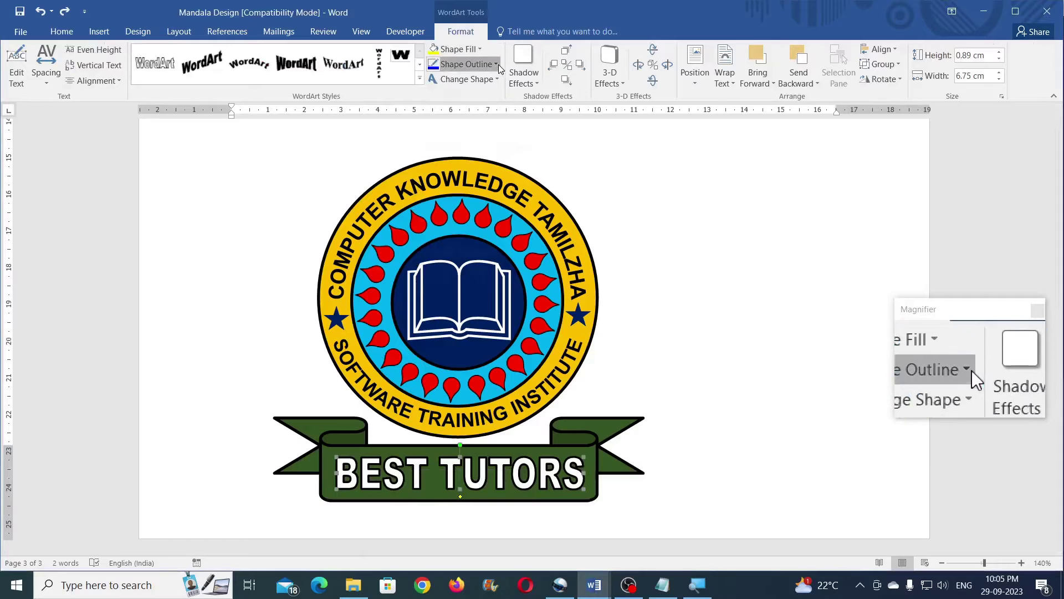
Step: Check the reference WordArt's outline weight, then return to CKT School Logo
left_click(477, 64)
mouse_move(461, 242)
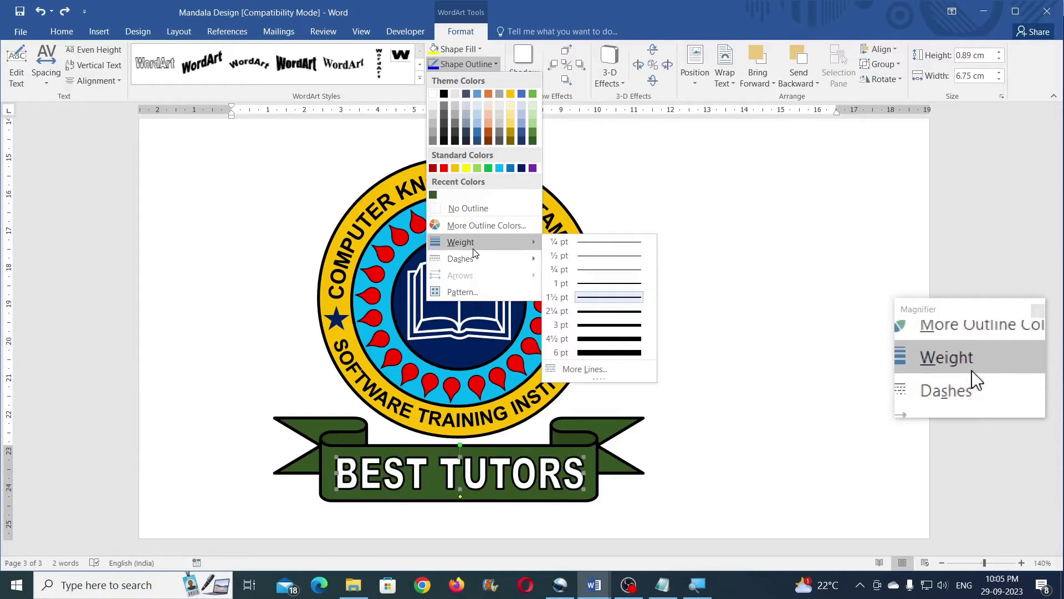
left_click(747, 173)
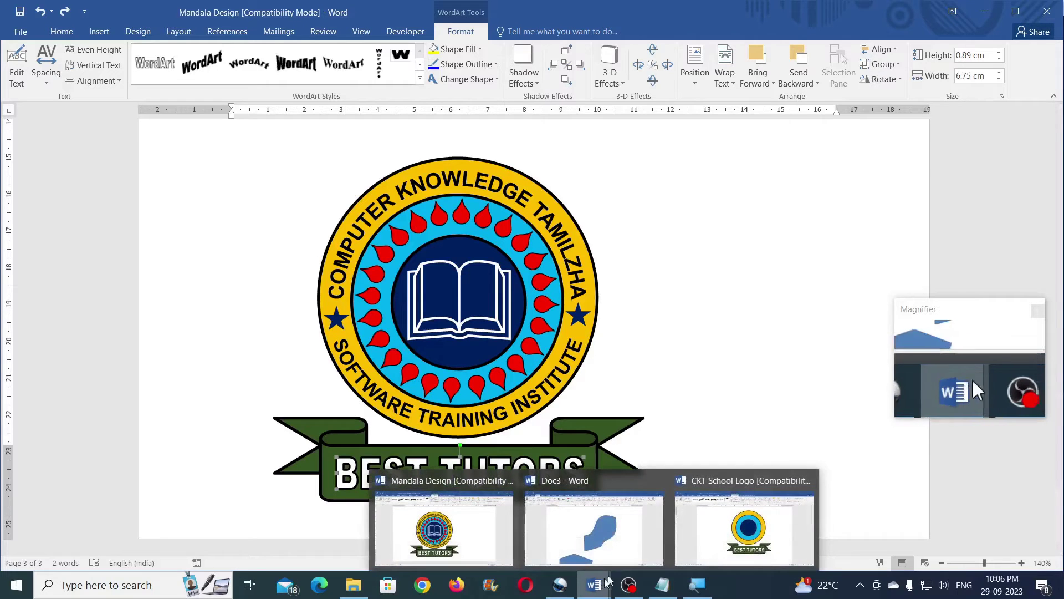
left_click(721, 527)
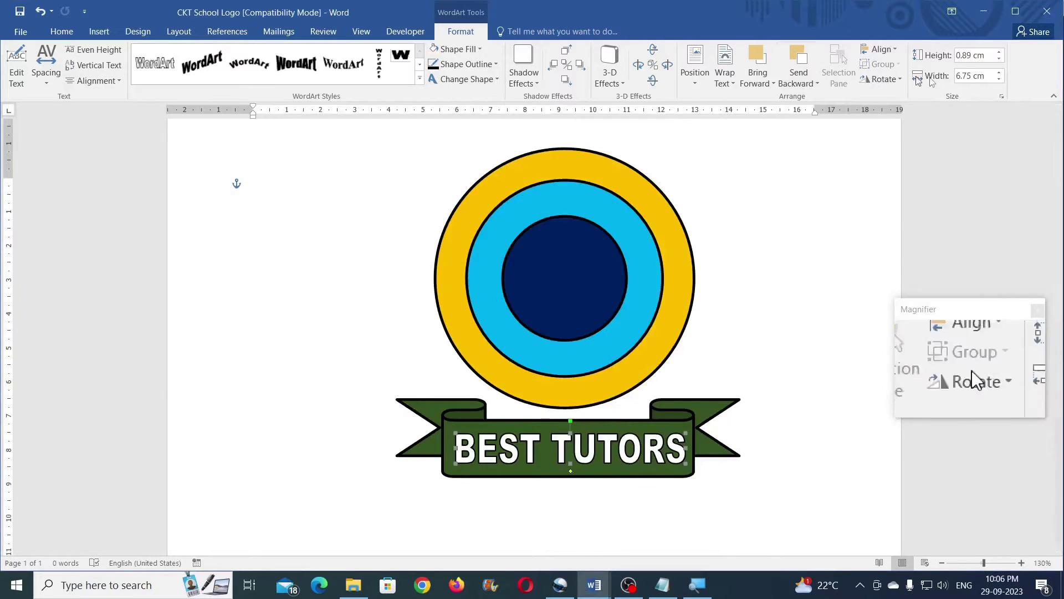
Step: Set the BEST TUTORS text outline weight to 1½ pt
left_click(464, 70)
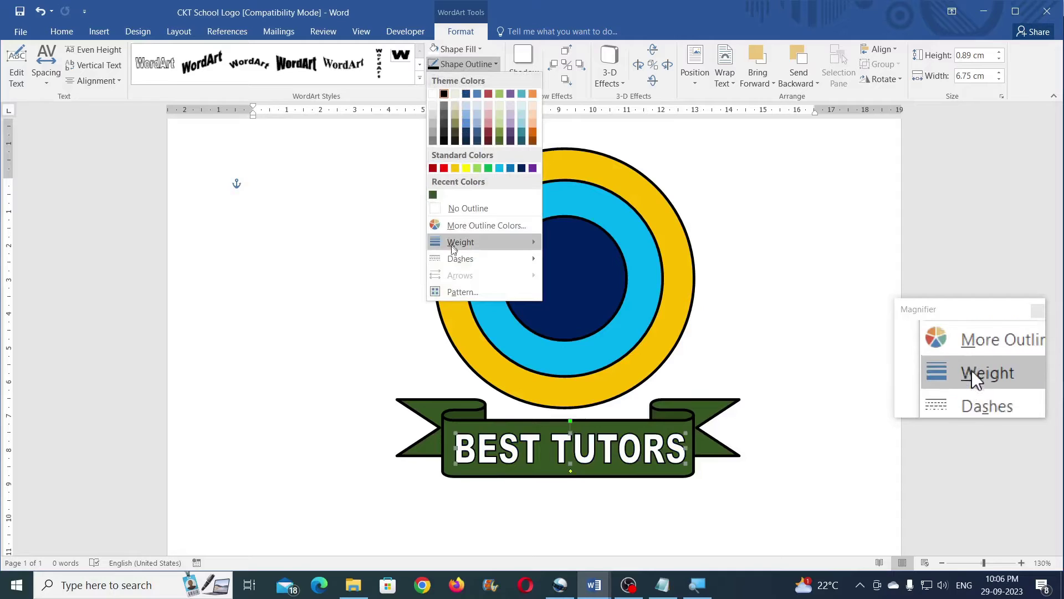
mouse_move(460, 241)
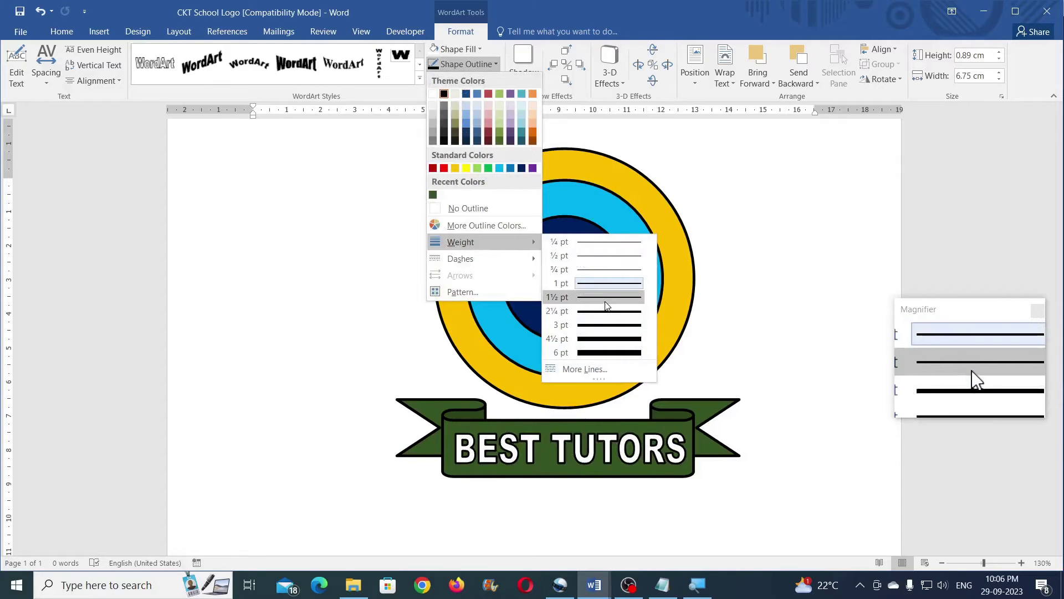
left_click(606, 301)
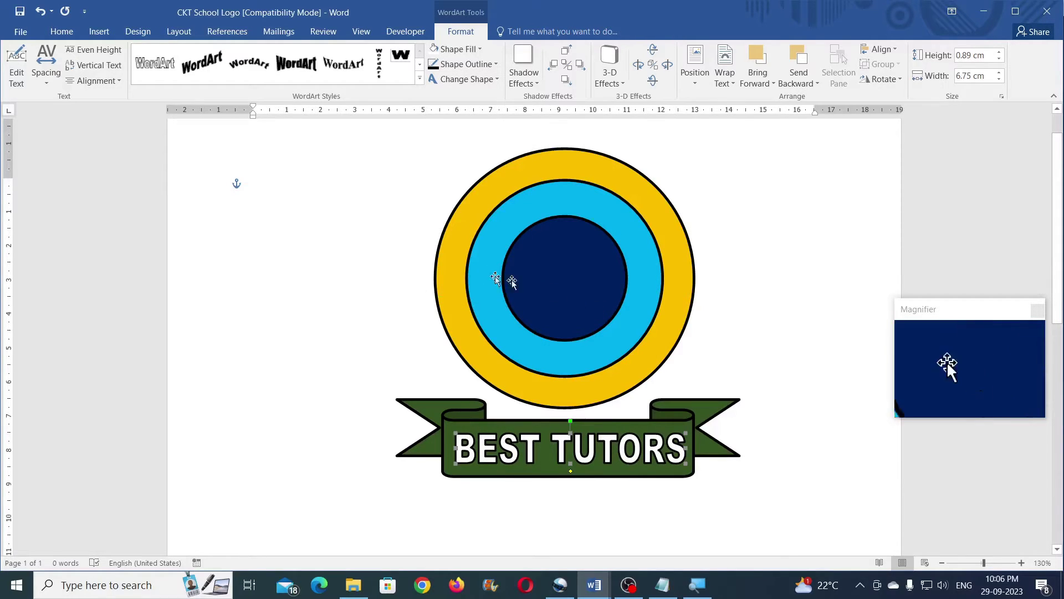
left_click(283, 222)
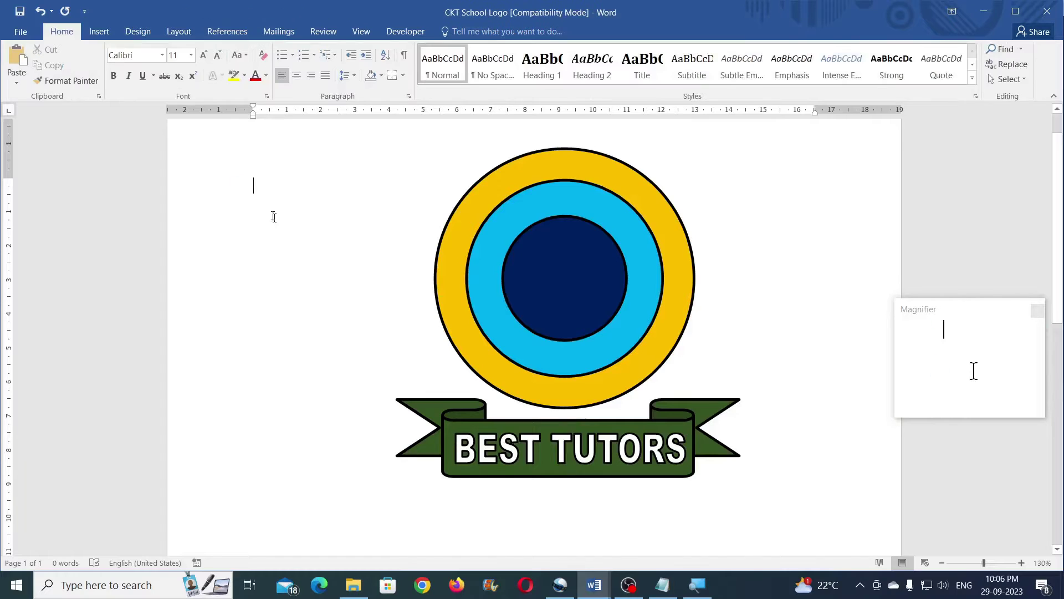
Step: Insert the Wingdings open-book symbol at the top of the page
left_click(100, 32)
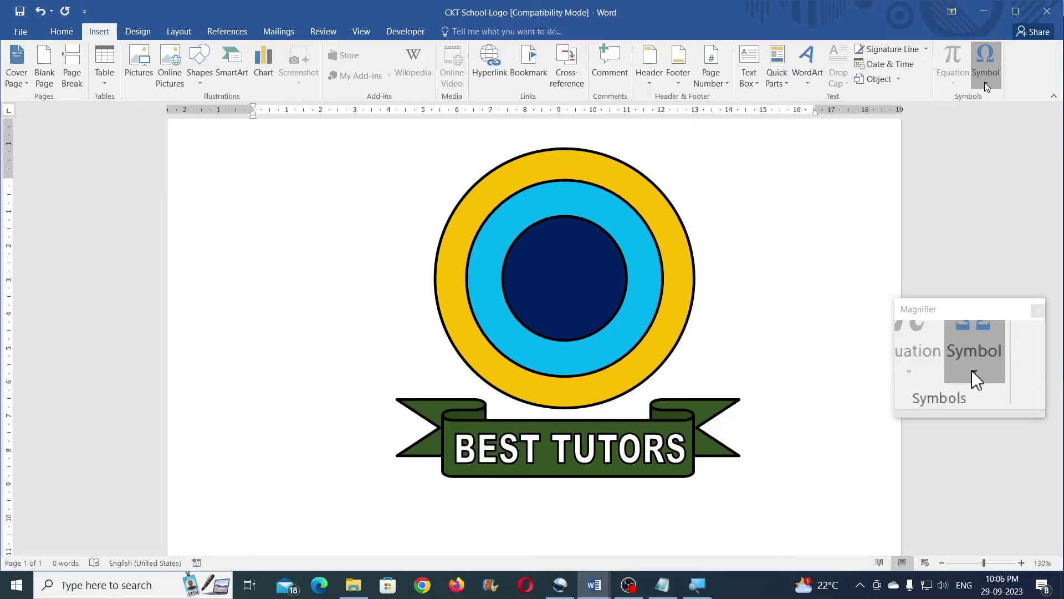
left_click(985, 84)
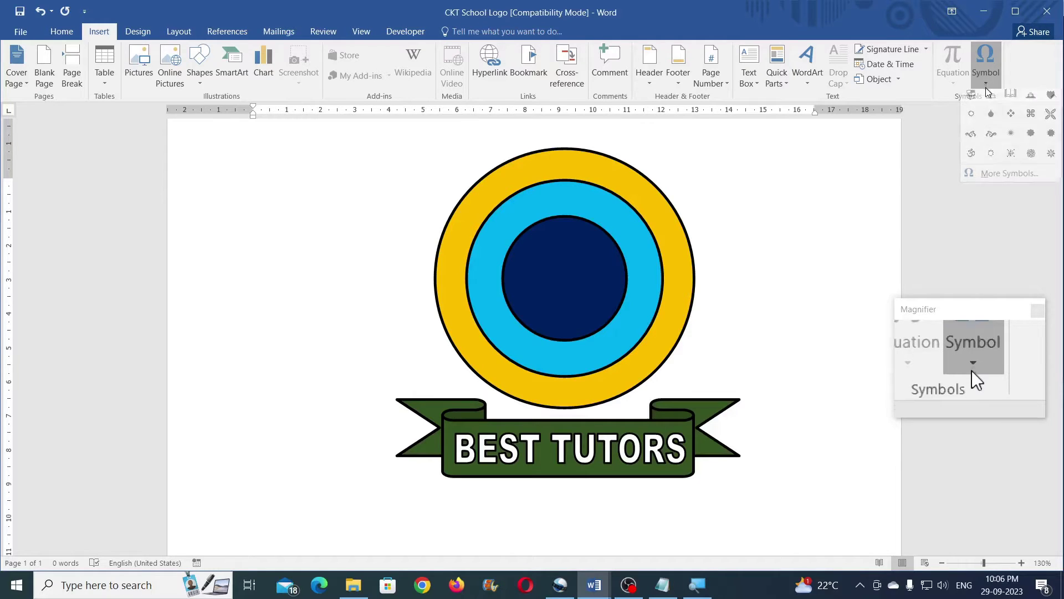
left_click(1003, 180)
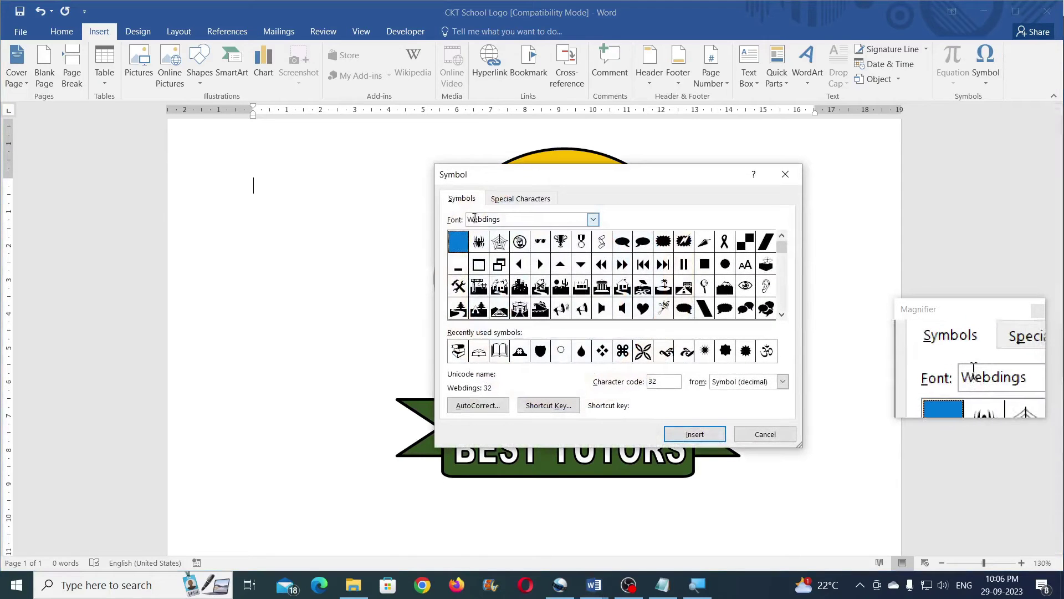
left_click(593, 220)
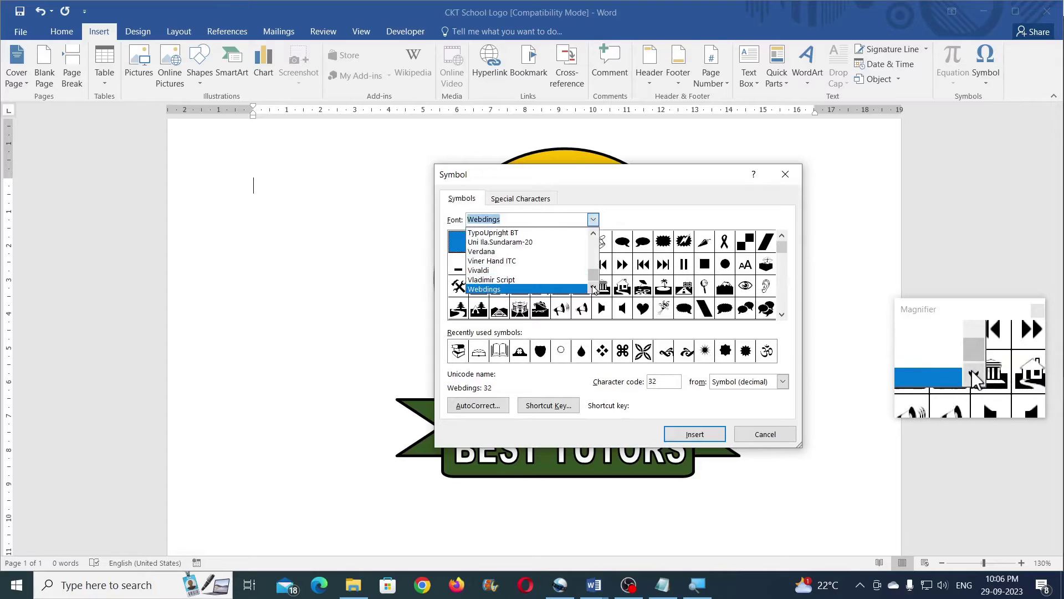
left_click(593, 288)
left_click(593, 288)
left_click(593, 288)
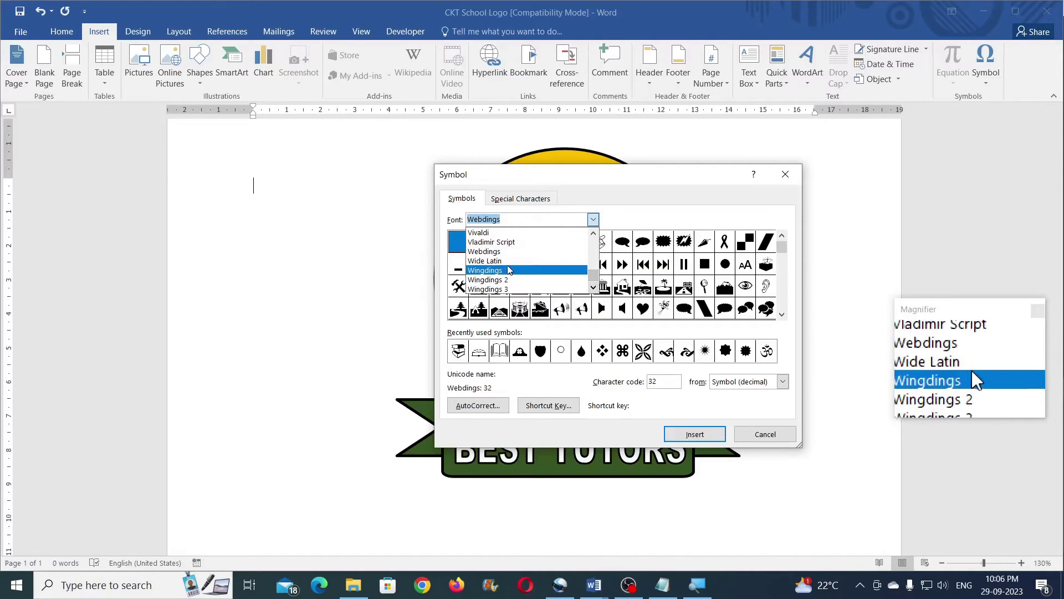
left_click(505, 270)
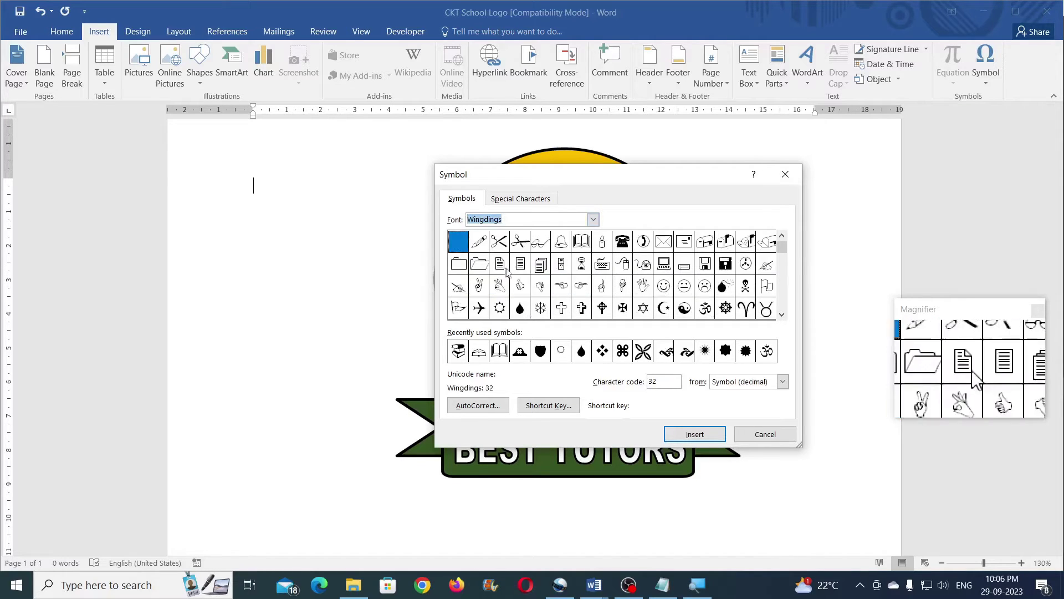
left_click(583, 243)
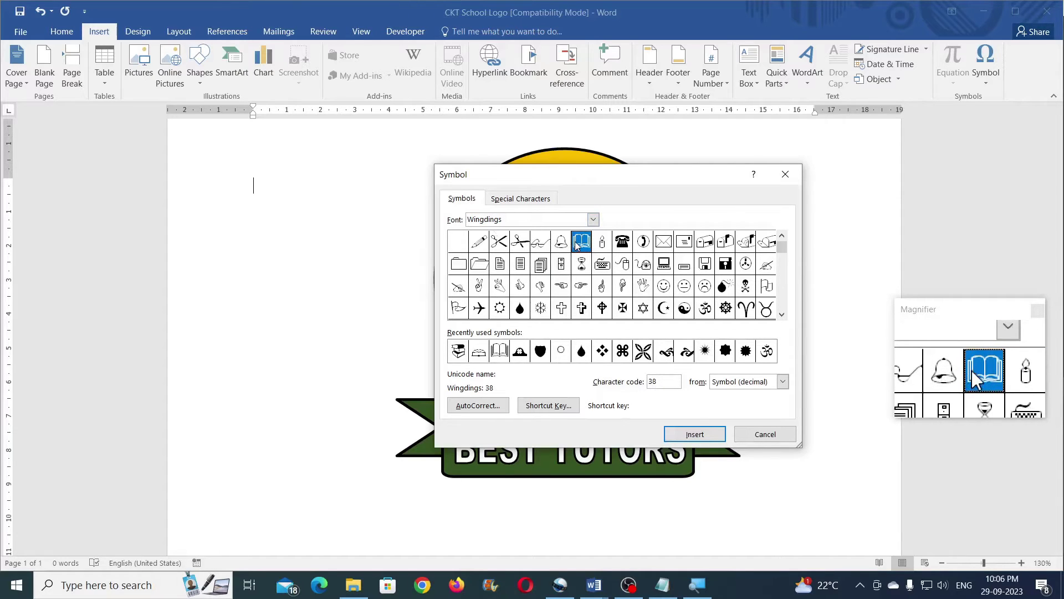
left_click(694, 434)
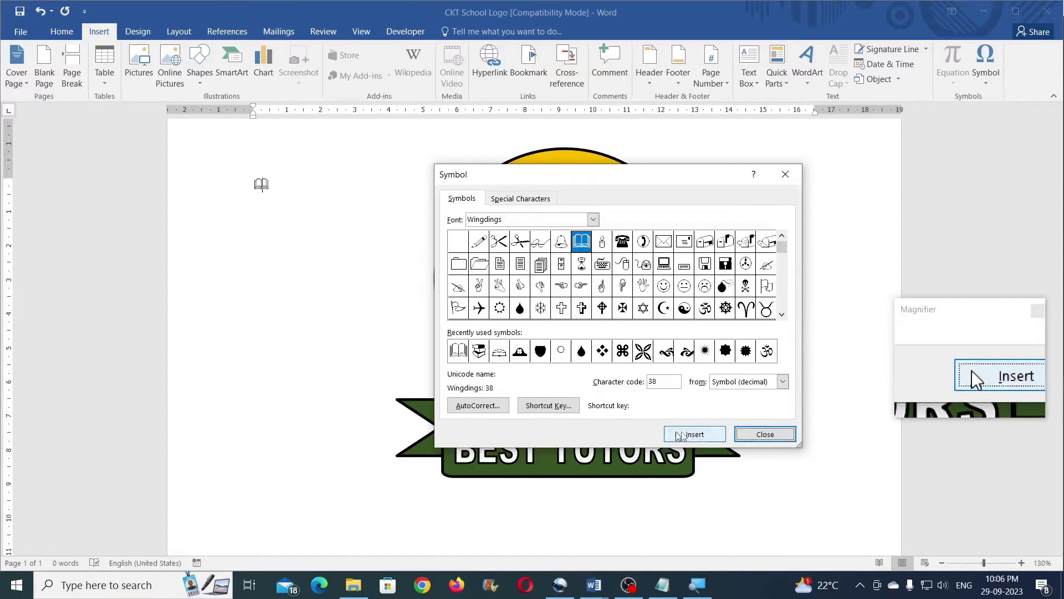
left_click(758, 435)
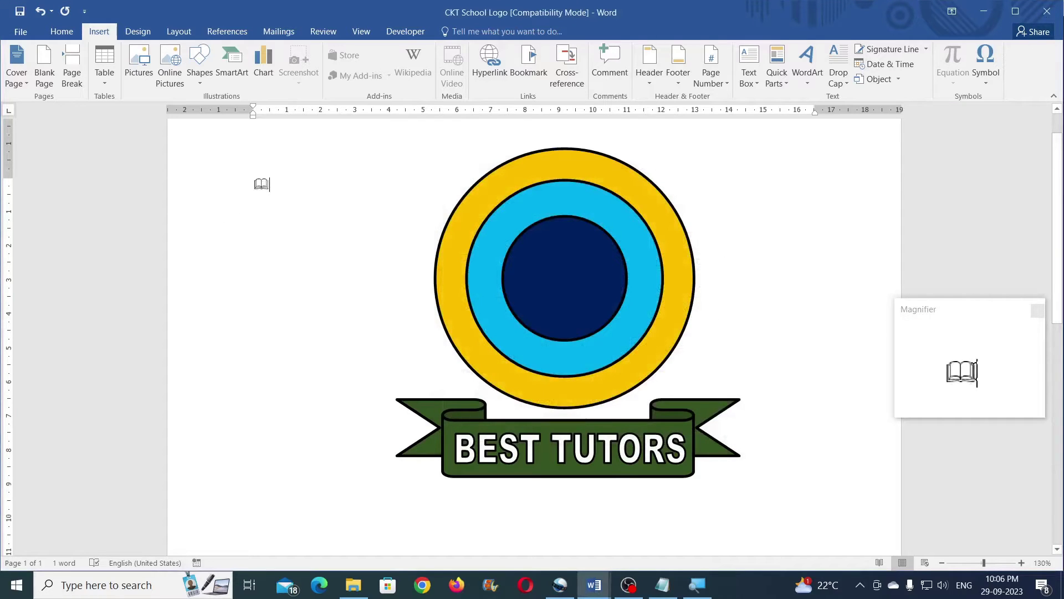
Step: Select the book symbol and cut it to the clipboard
key("ctrl+a")
left_click(255, 186)
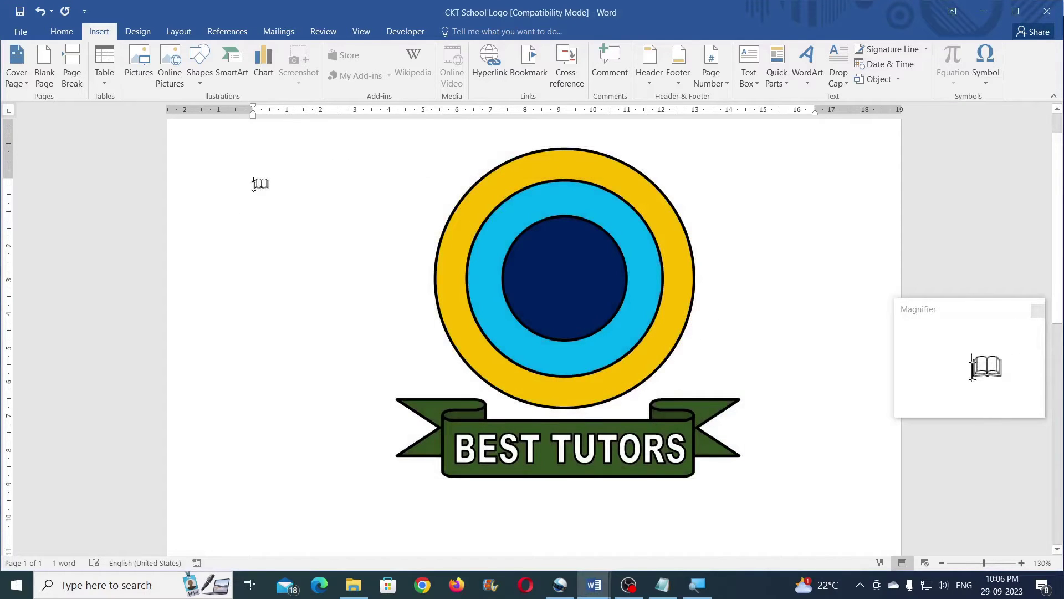
key("shift+Right")
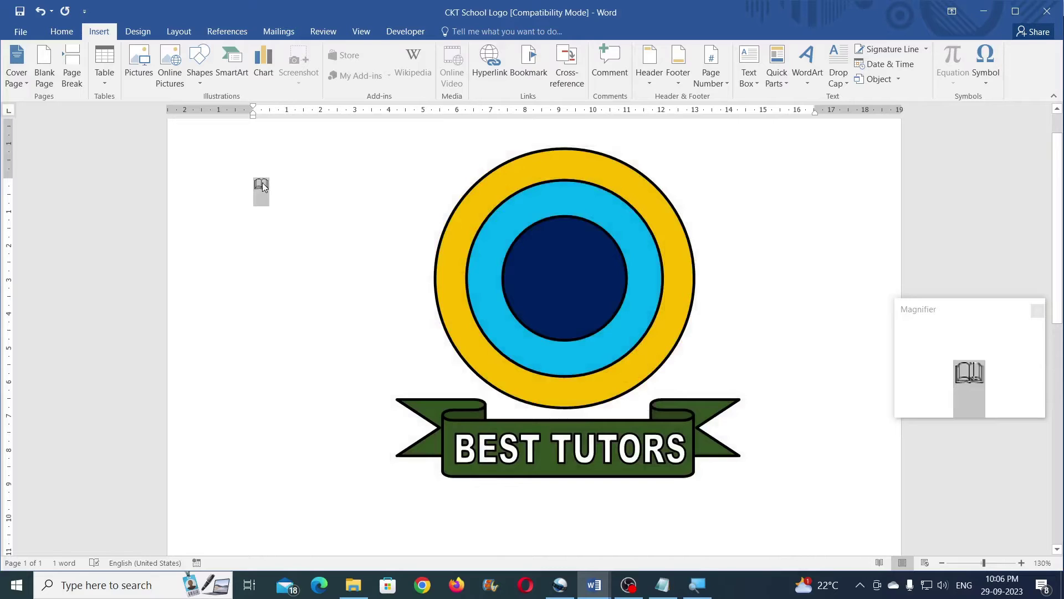
right_click(278, 195)
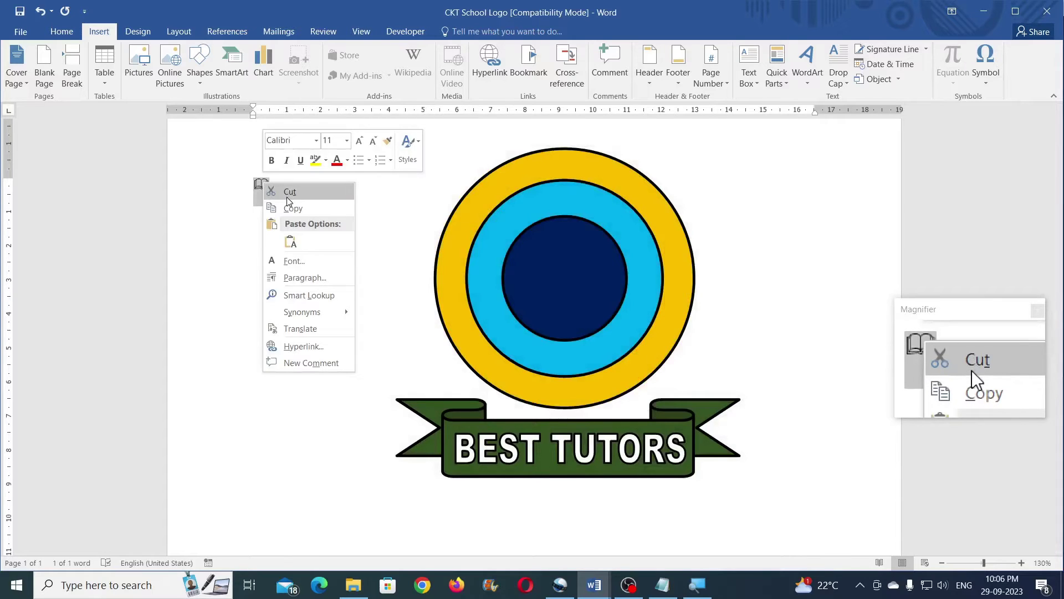
left_click(289, 193)
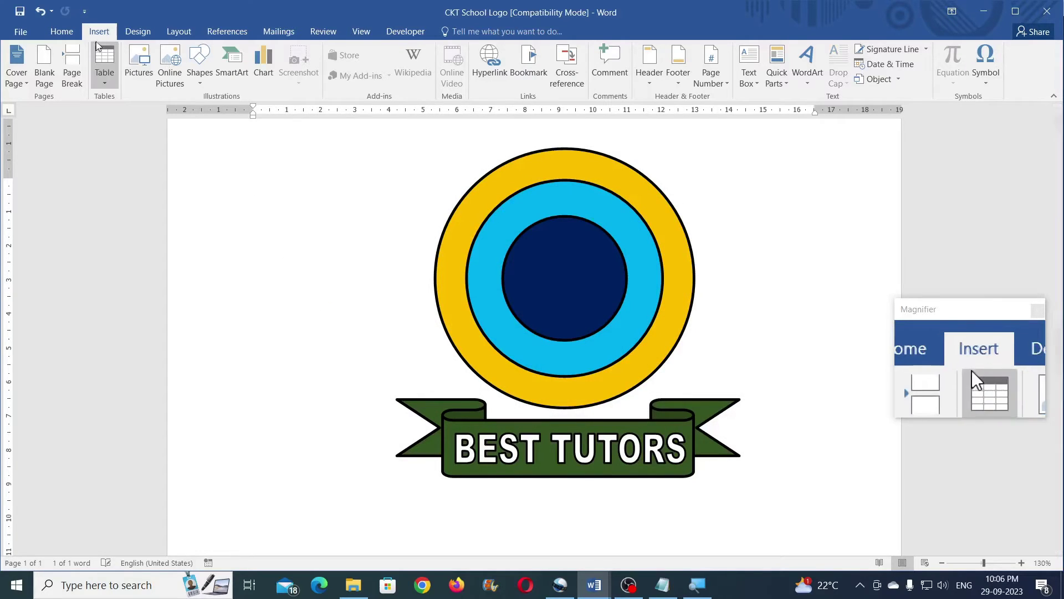
Step: Create a first-style WordArt from the pasted book symbol, using the Wingdings font
left_click(808, 80)
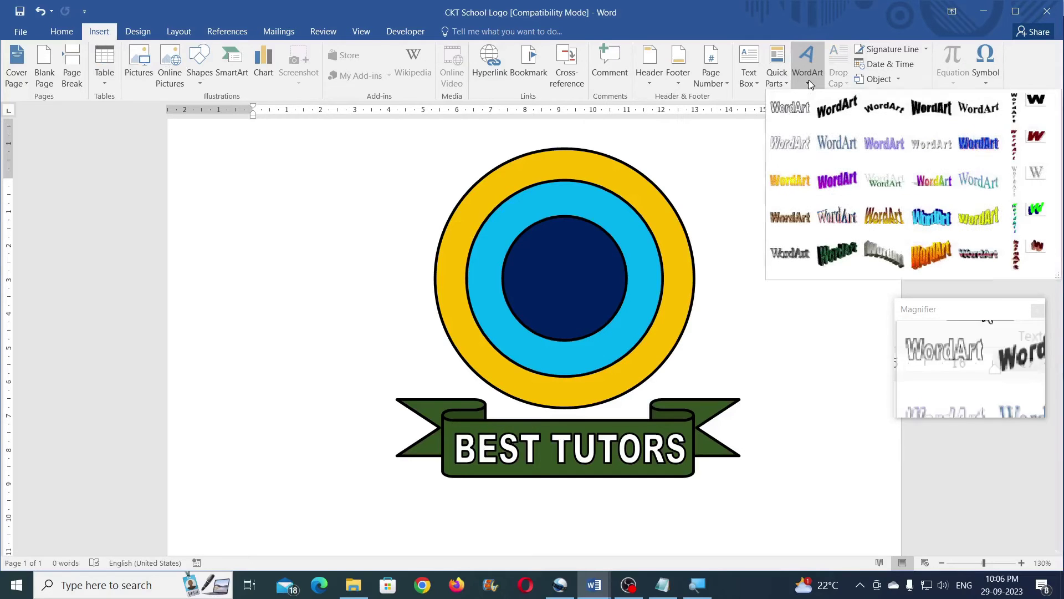
left_click(798, 109)
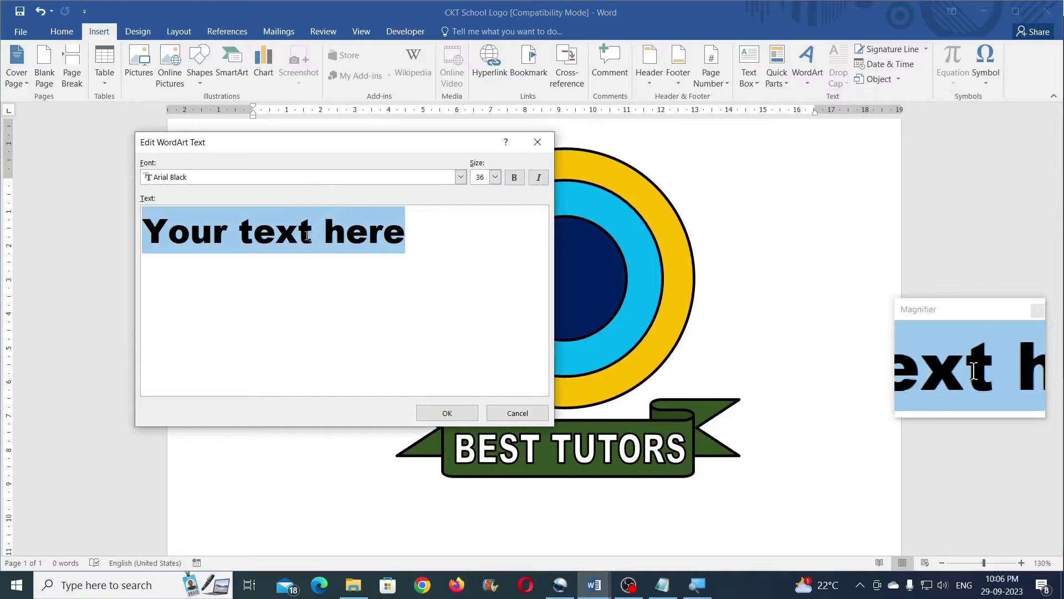
key("ctrl+v")
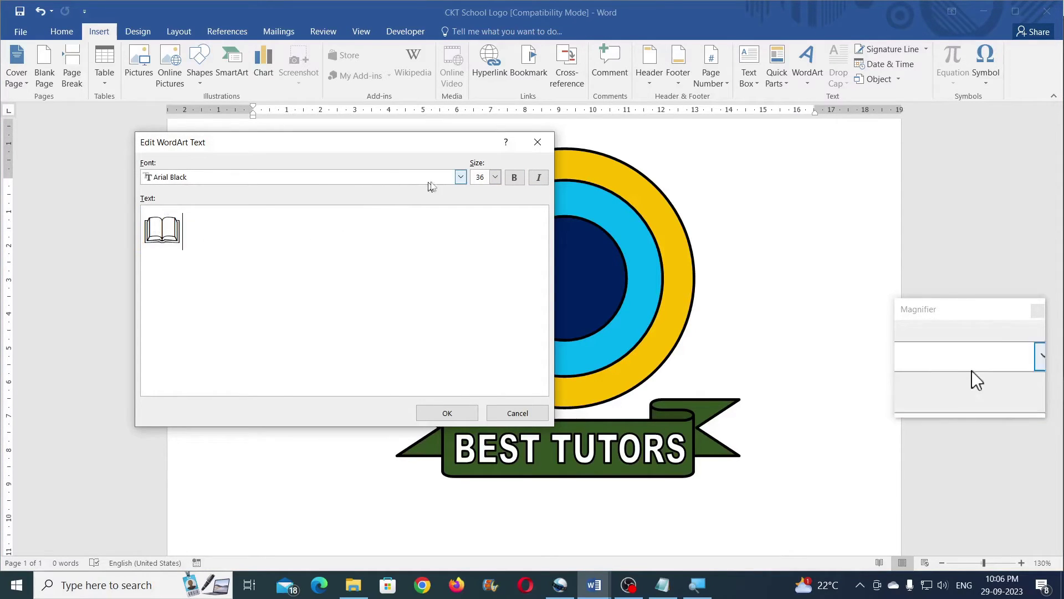
left_click(460, 177)
left_click_drag(461, 206, 462, 238)
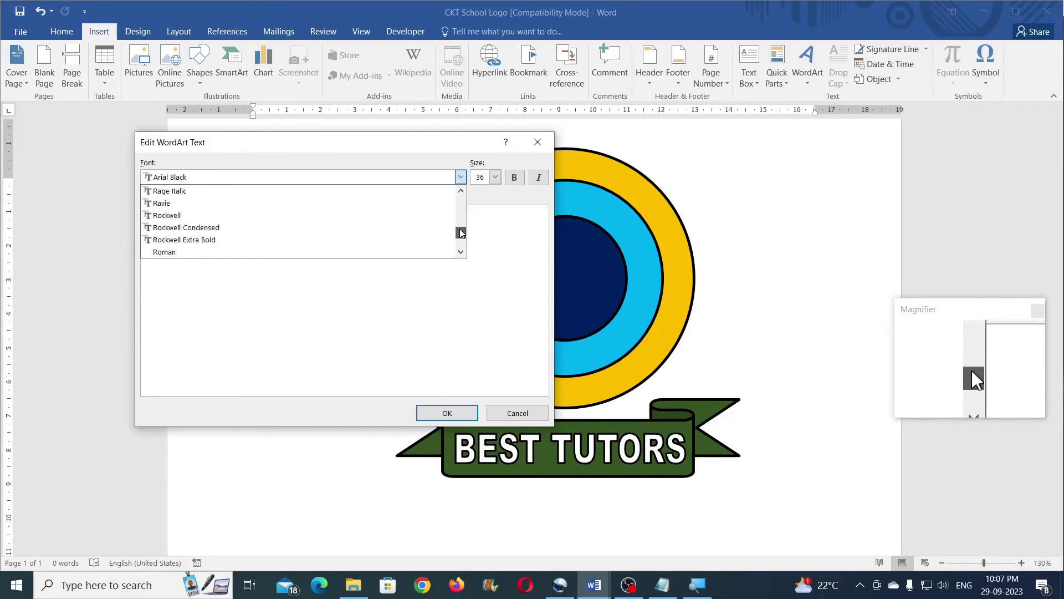
left_click(461, 253)
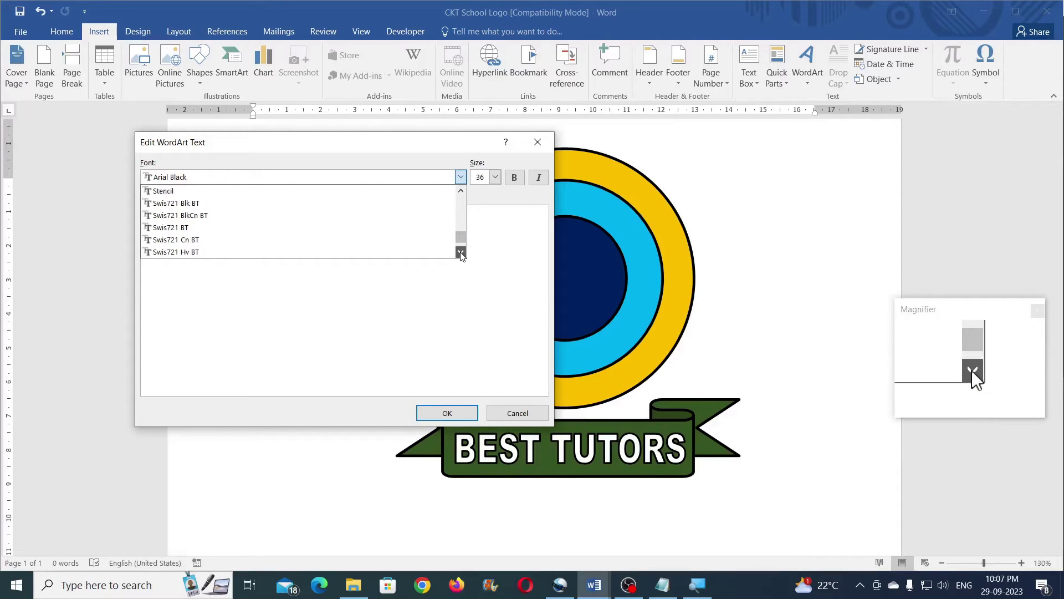
left_click(461, 253)
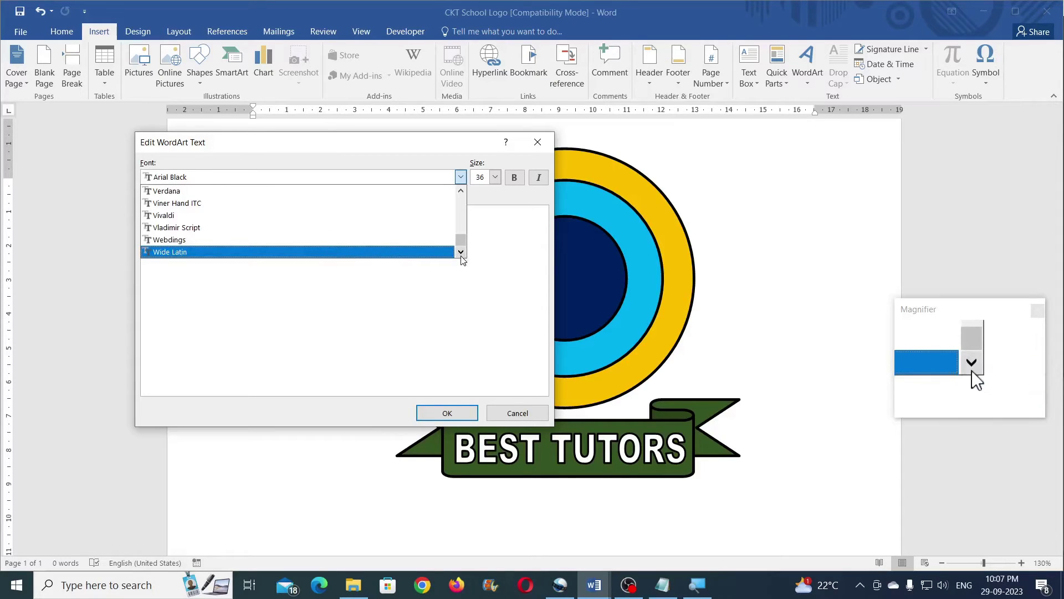
left_click(460, 253)
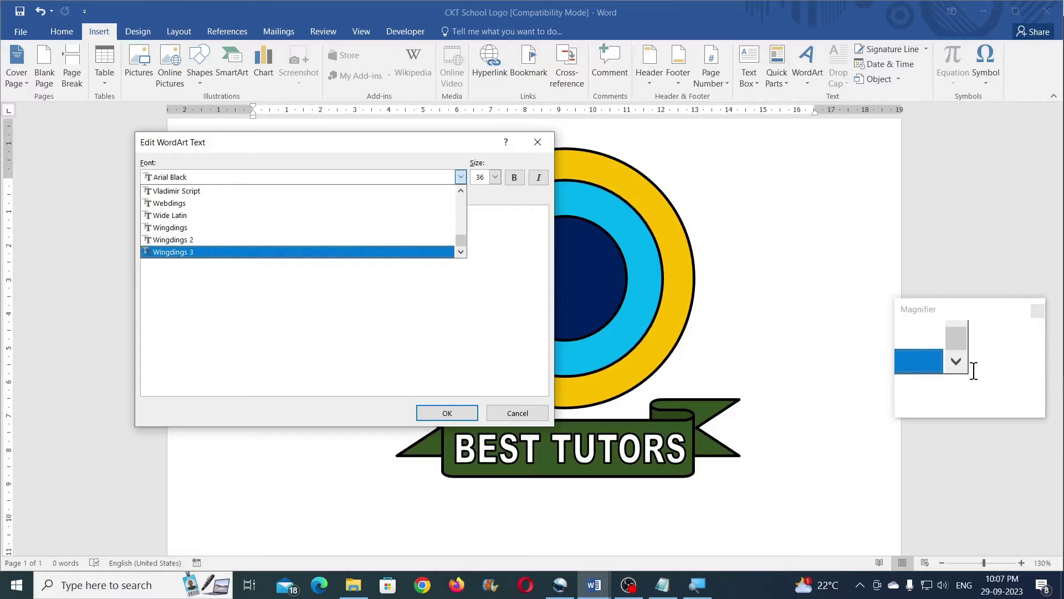
left_click(461, 190)
left_click(317, 238)
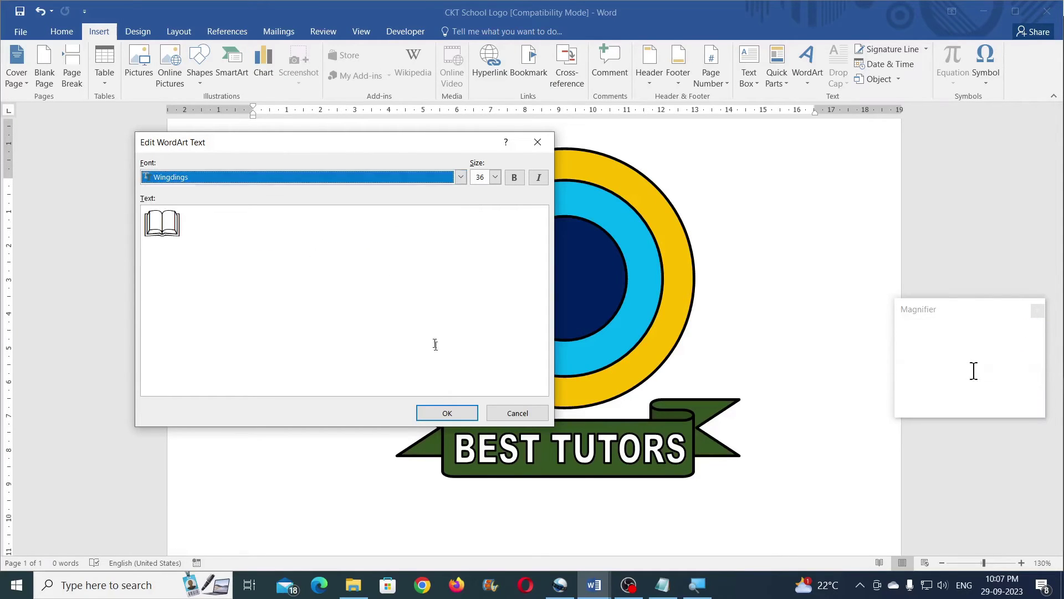
left_click(443, 411)
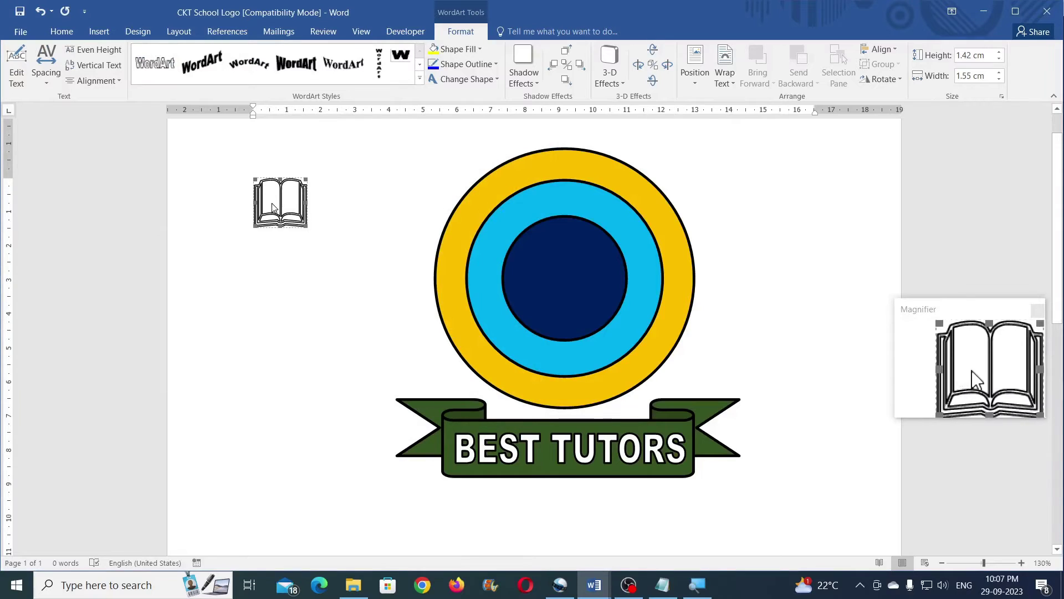
Step: Float the book in front of text with white fill and white outline
left_click(725, 81)
left_click(761, 192)
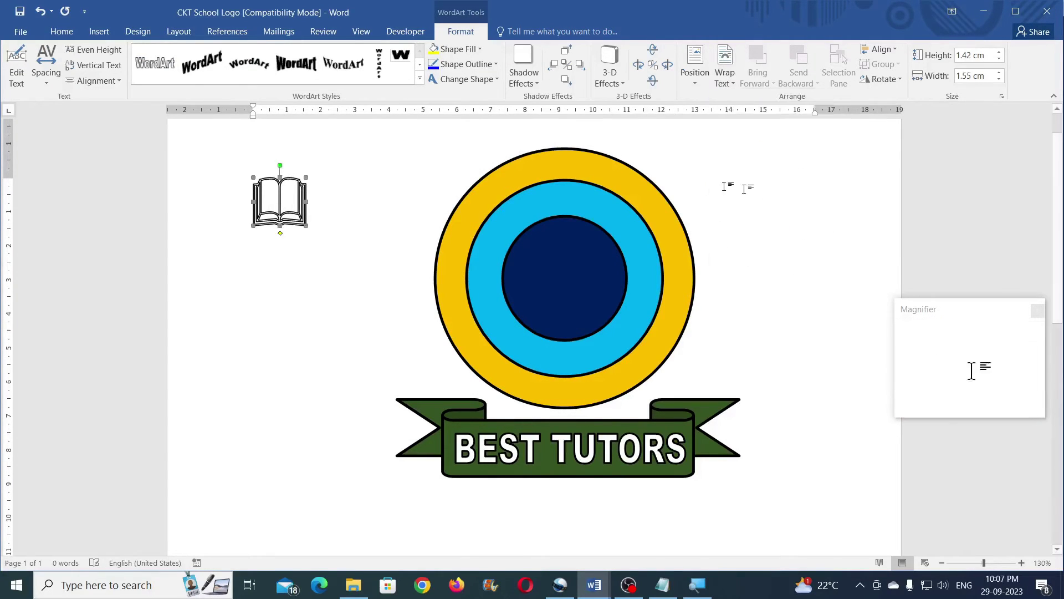
left_click(469, 50)
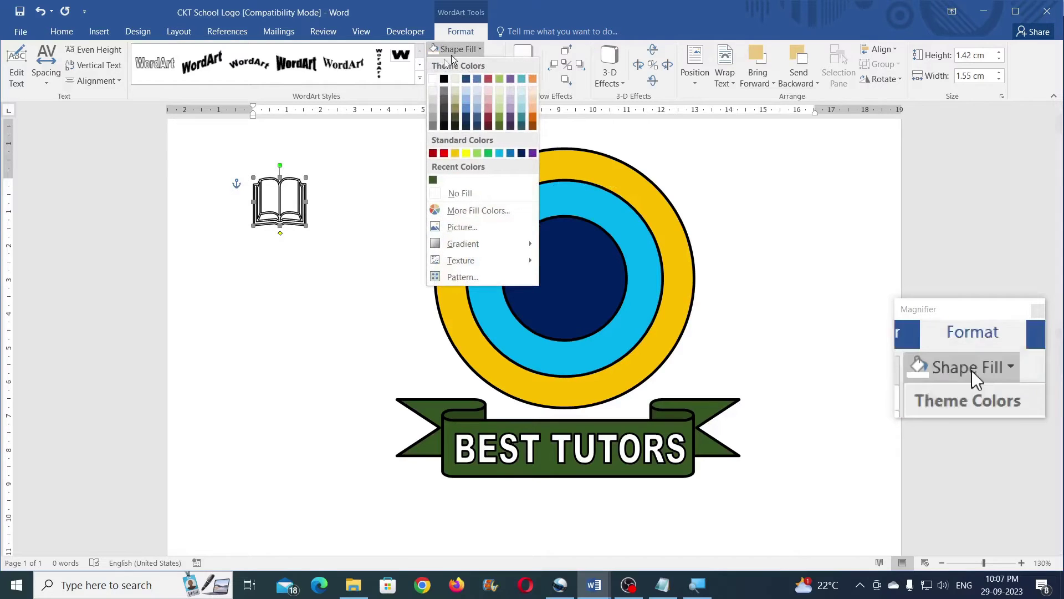
left_click(434, 78)
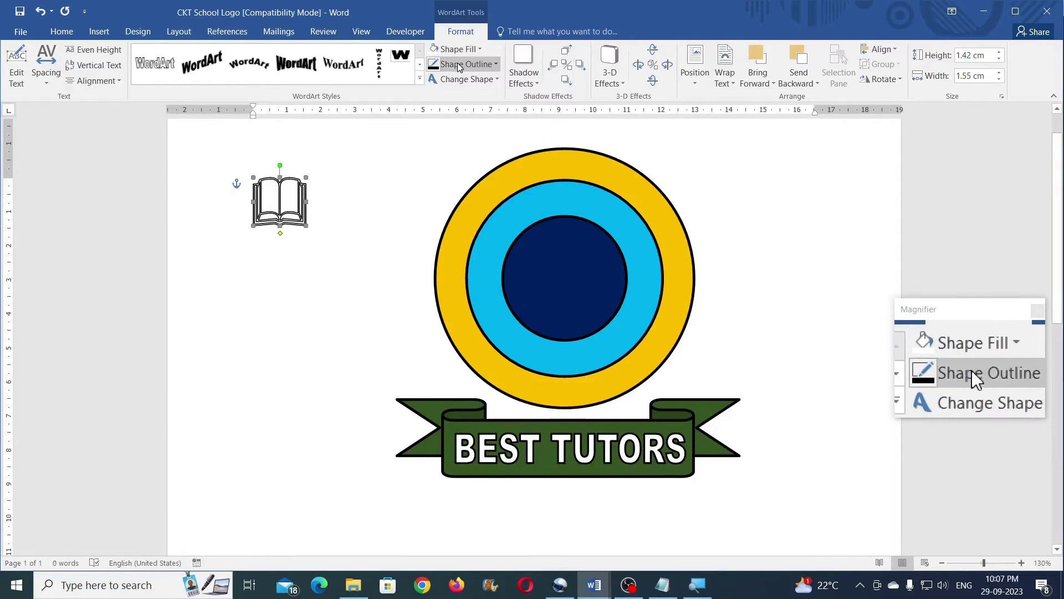
left_click(463, 64)
left_click(433, 94)
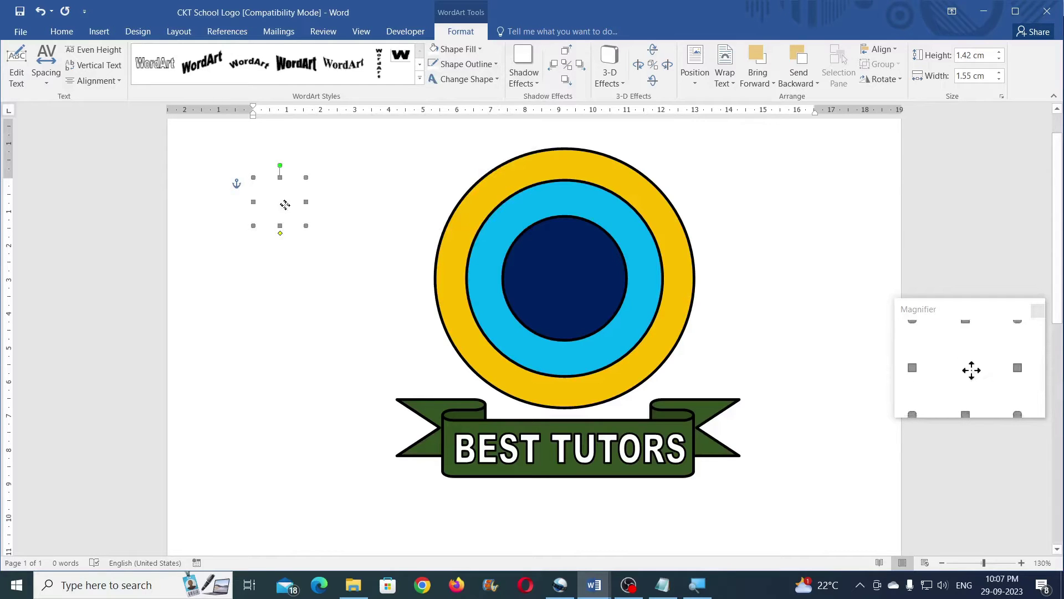
Step: Move the book into the navy circle and size it 2.19 × 2.83 cm
left_click_drag(456, 255, 562, 277)
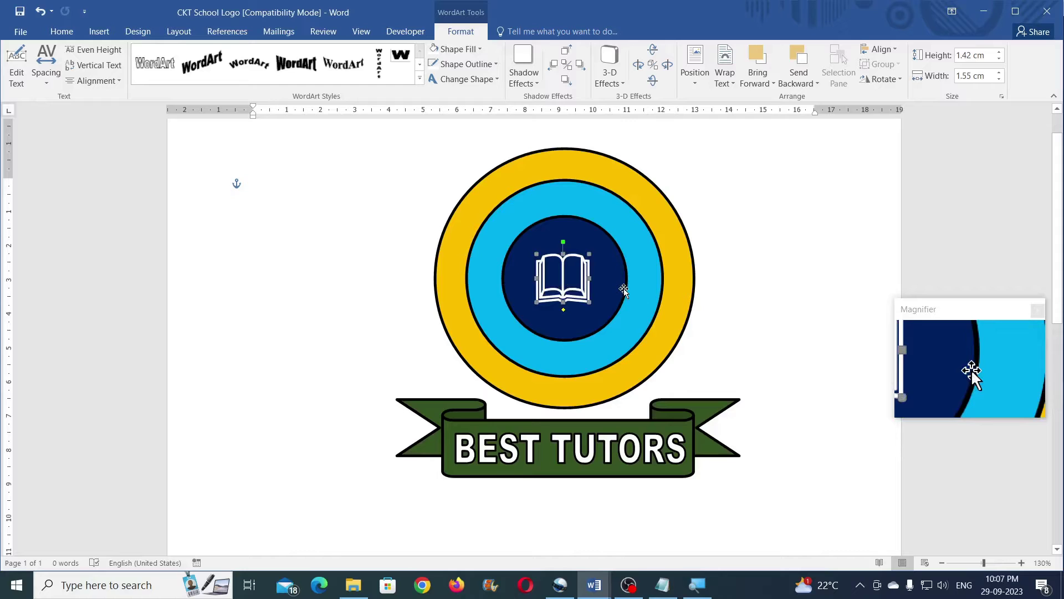
left_click(986, 55)
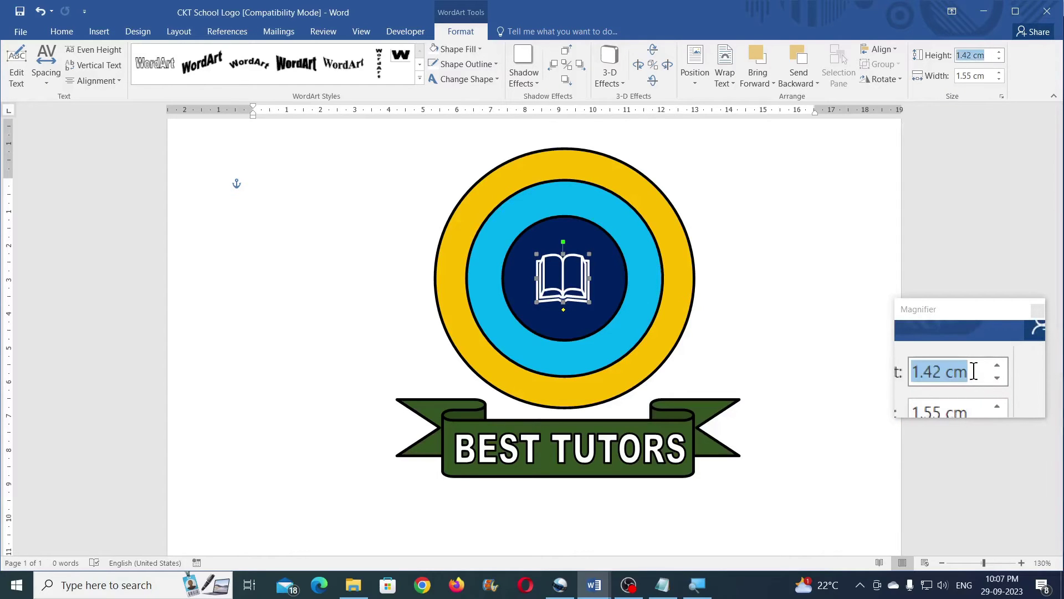
type("2.19")
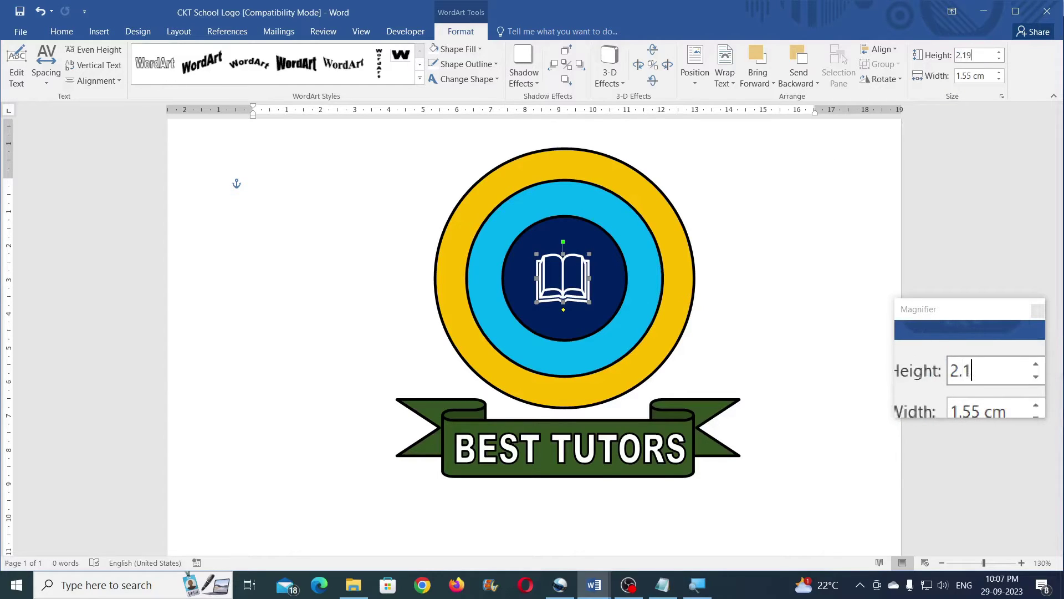
left_click(989, 76)
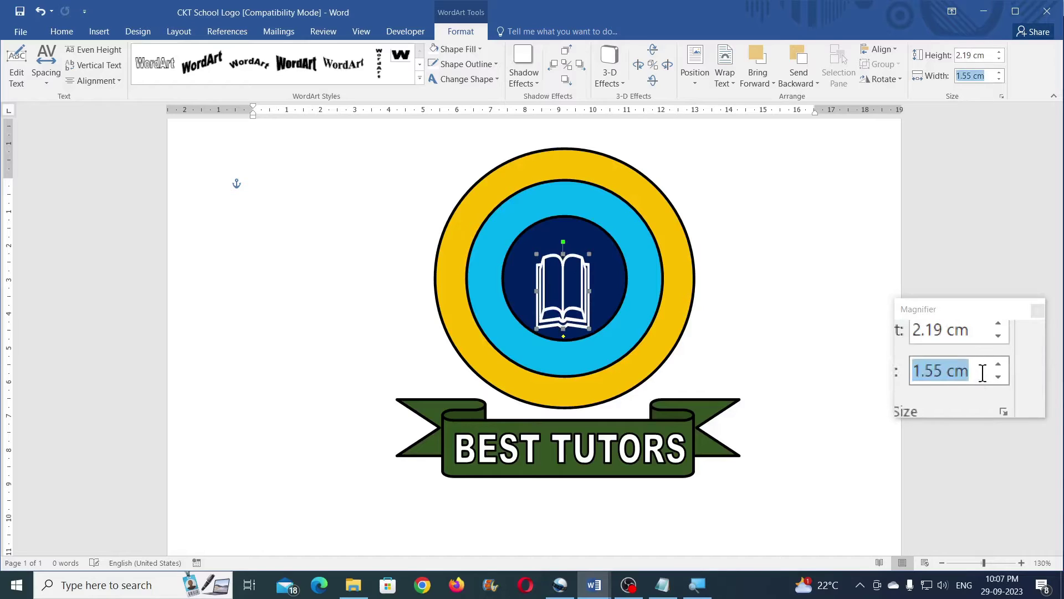
type("2")
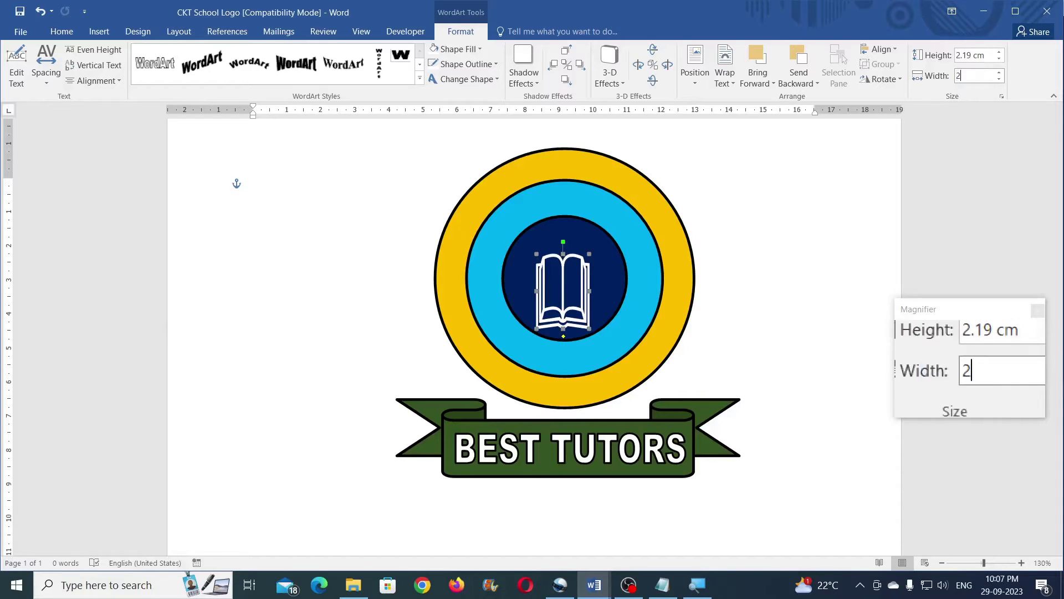
type(".83")
key("Return")
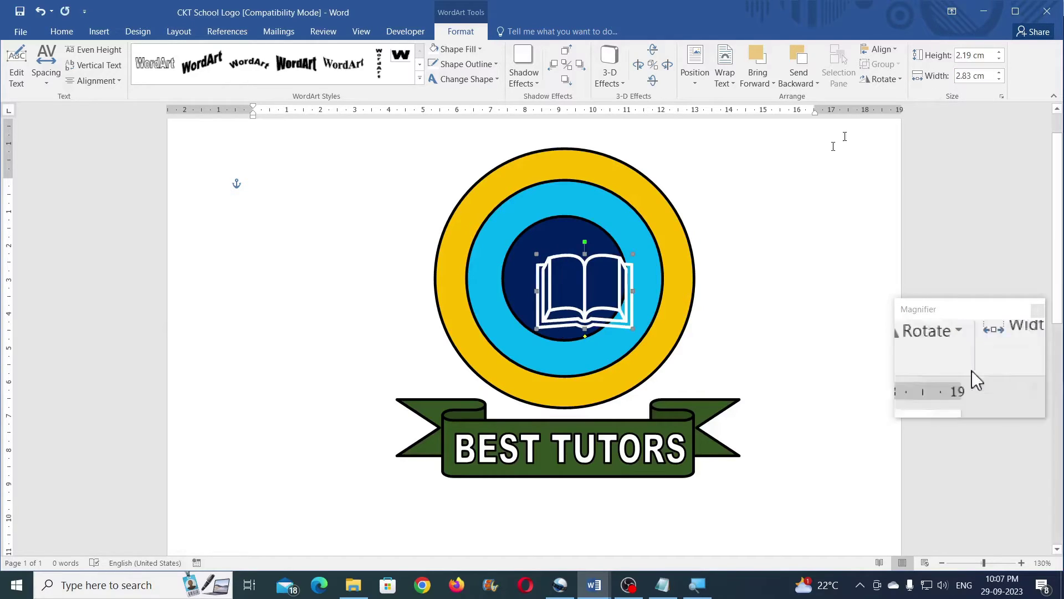
Step: Nudge the book icon to the centre of the navy circle
left_click_drag(573, 252, 564, 250)
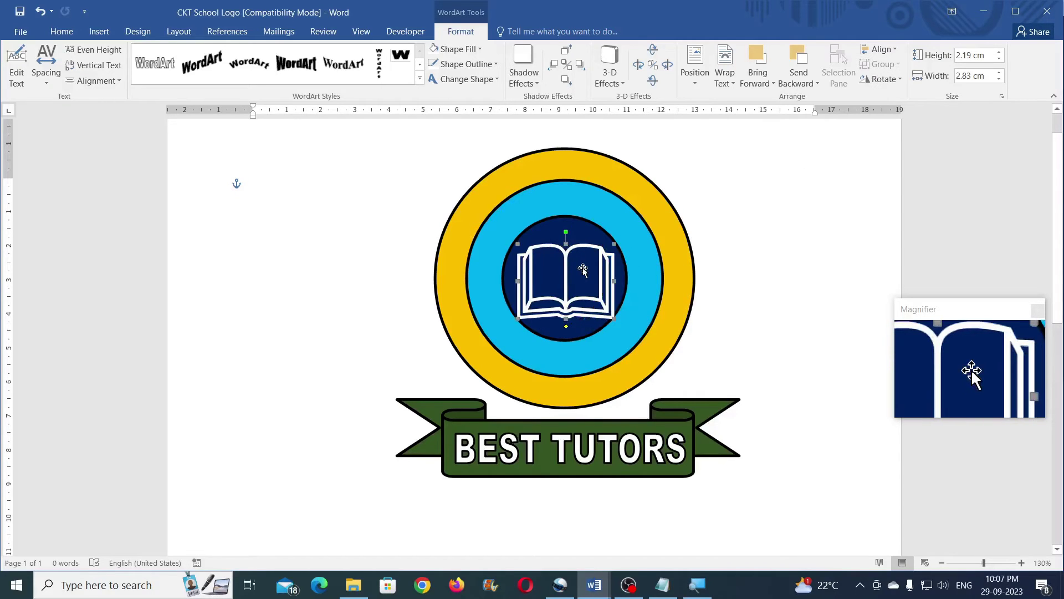
key("Up")
key("Up")
key("Up")
key("Up")
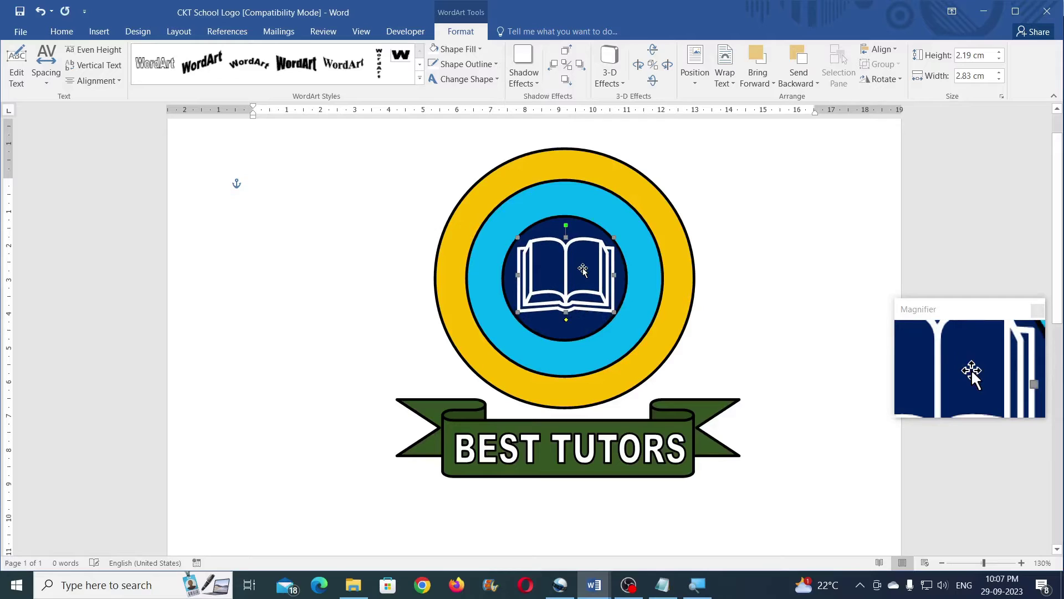
key("Left")
key("Up")
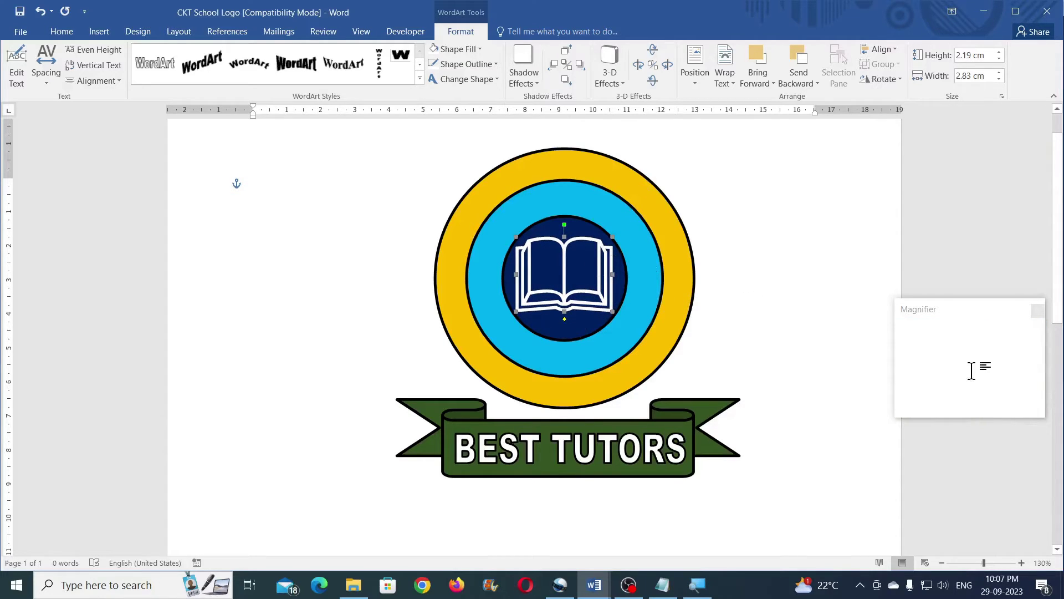
left_click(407, 222)
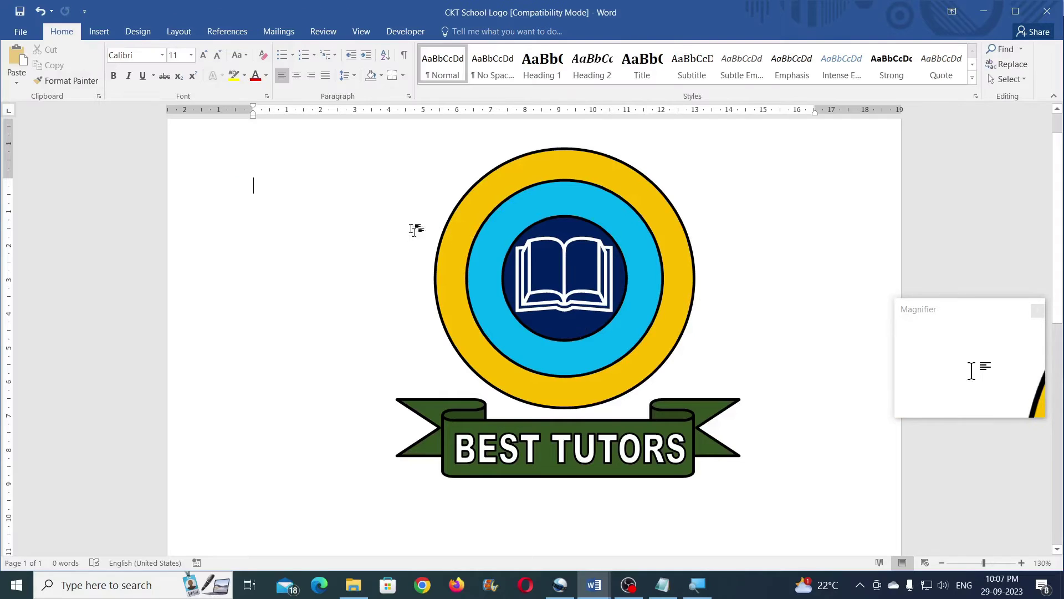
mouse_move(593, 584)
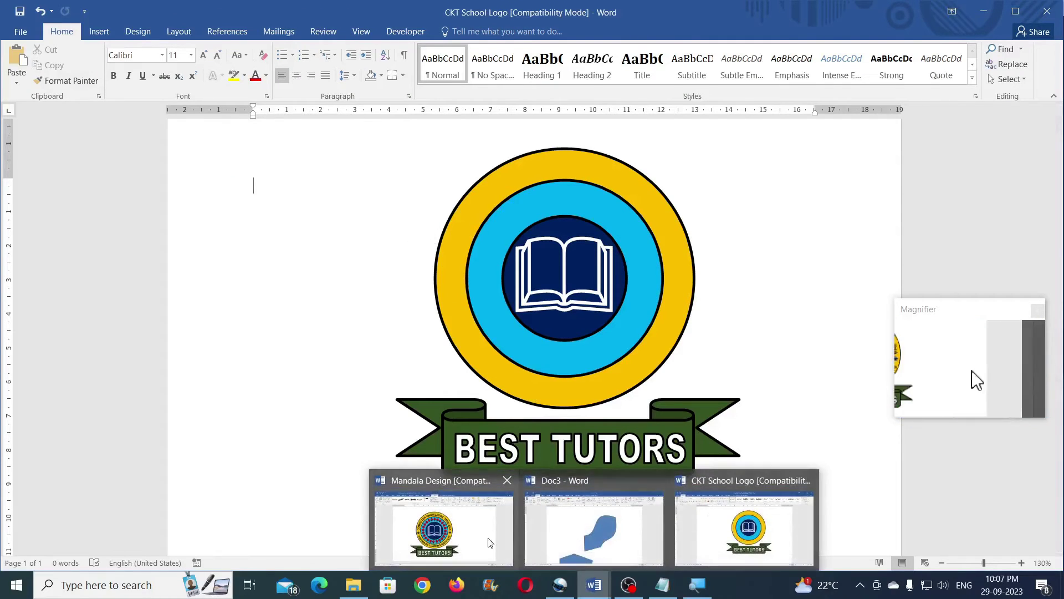
left_click(490, 542)
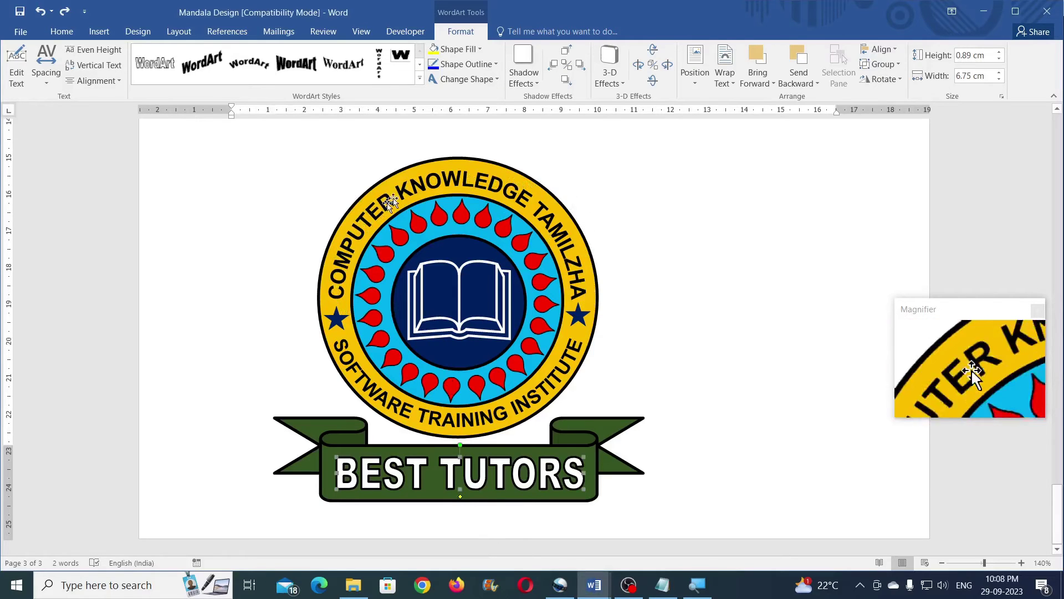
left_click(457, 181)
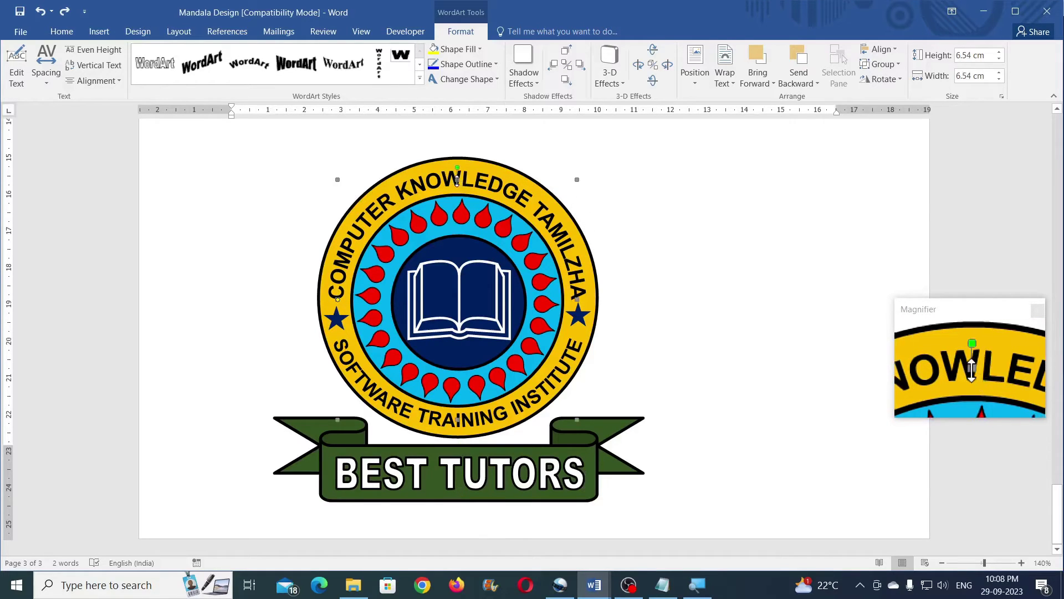
left_click(25, 81)
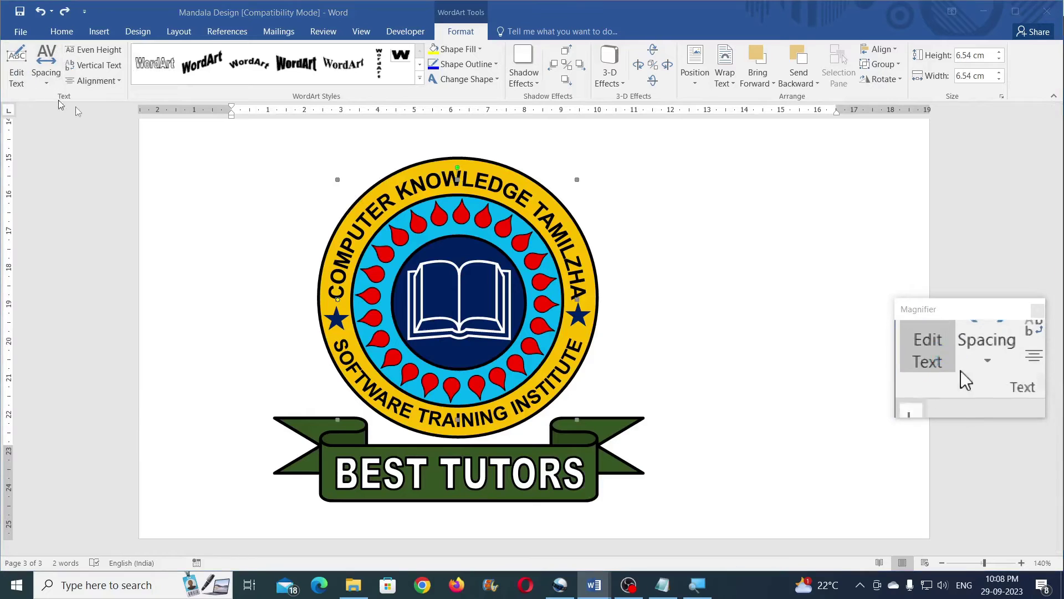
right_click(227, 238)
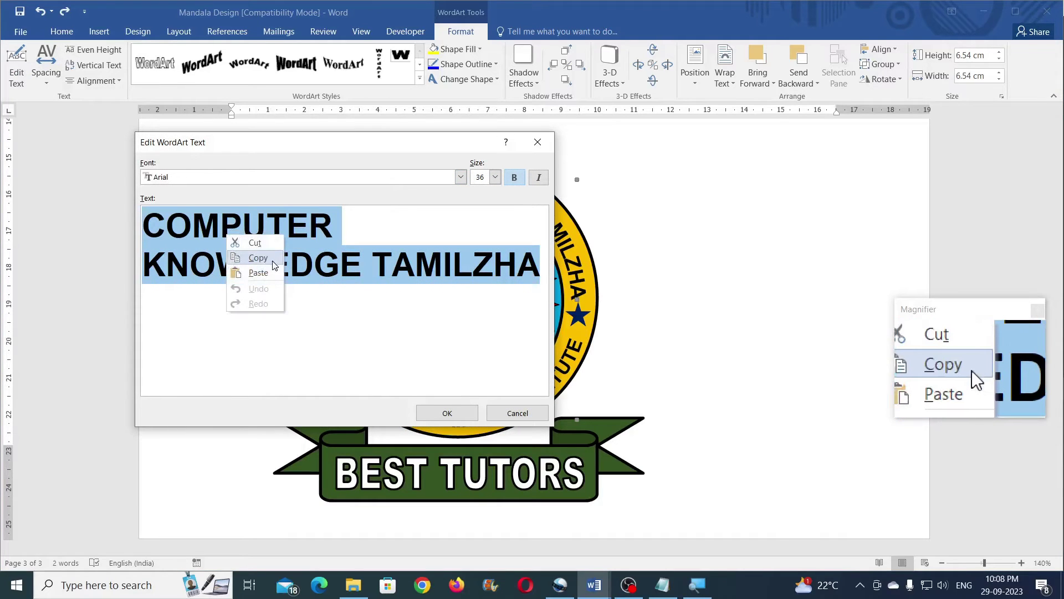
left_click(275, 265)
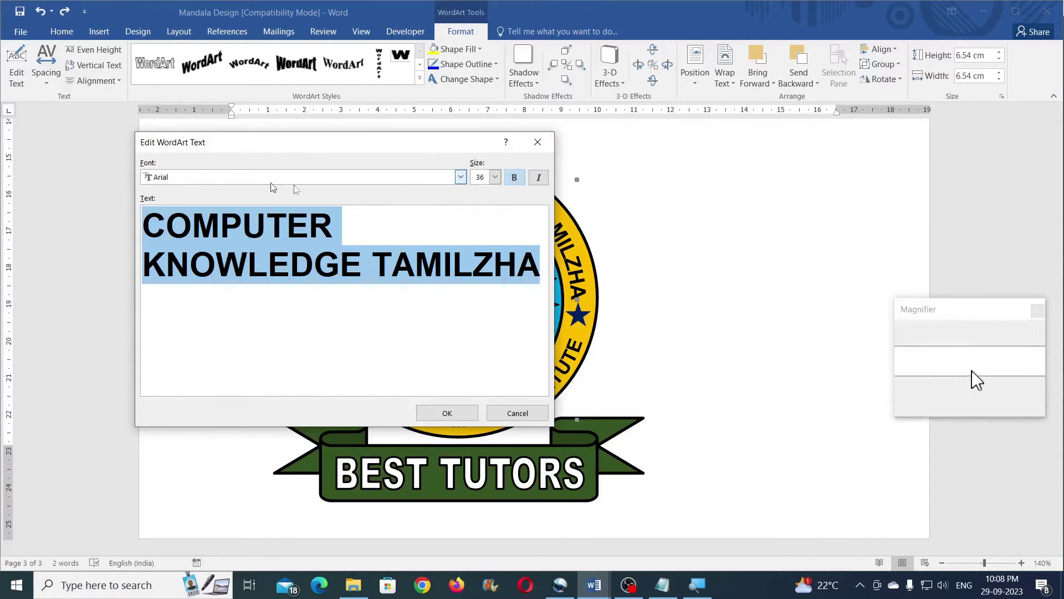
left_click(537, 142)
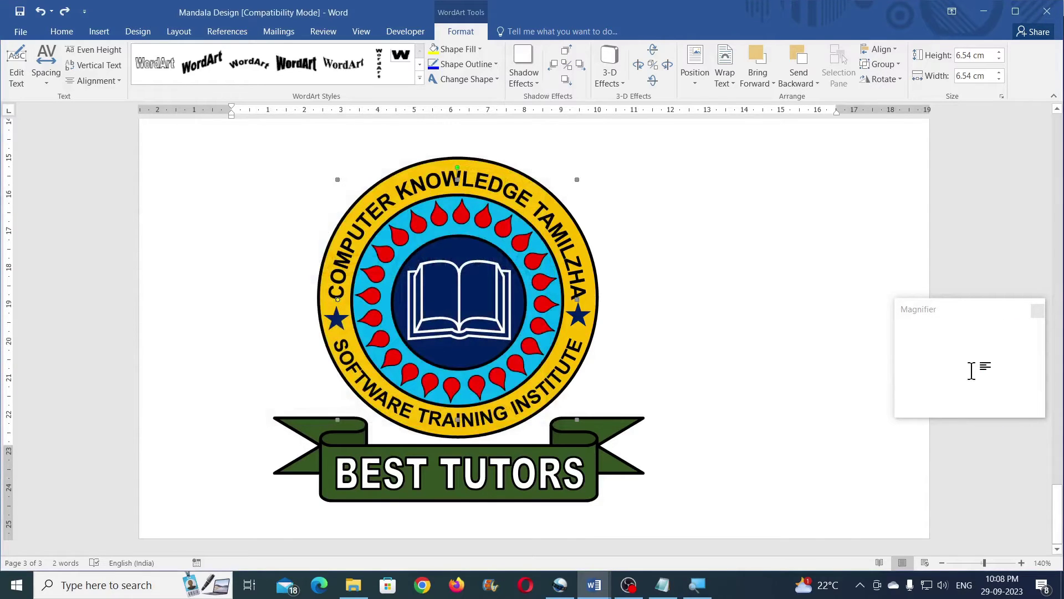
key("Escape")
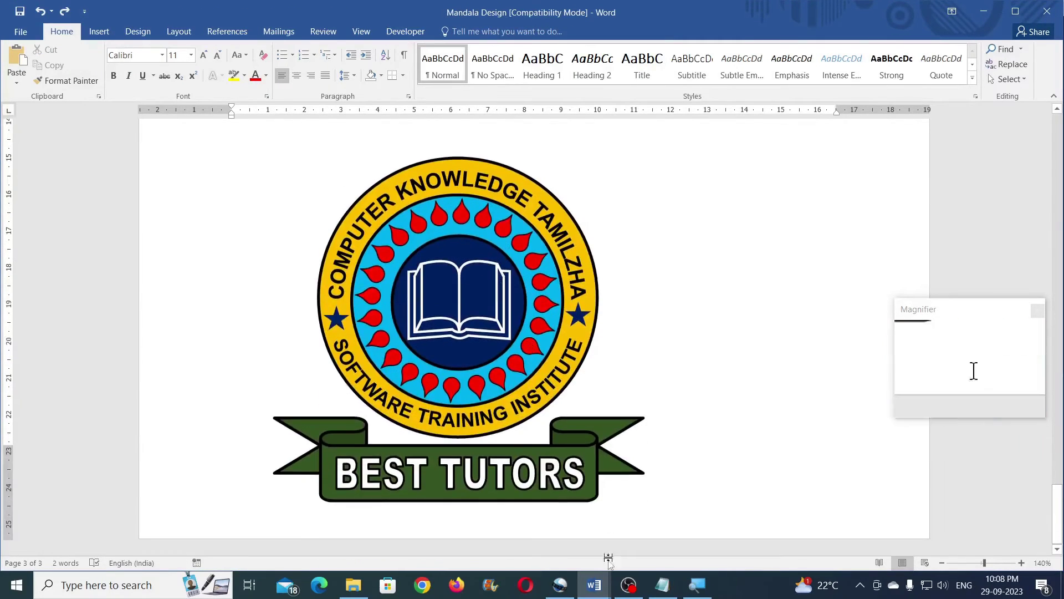
left_click(742, 530)
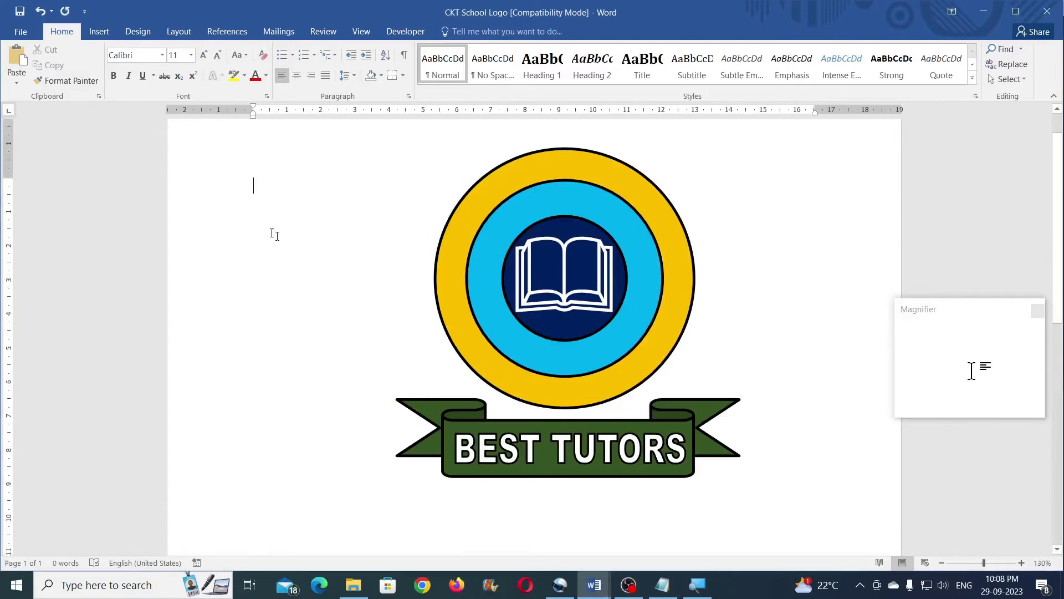
Step: Insert WordArt reading 'COMPUTER KNOWLEDGE TAMILZHA' in bold Arial
left_click(103, 33)
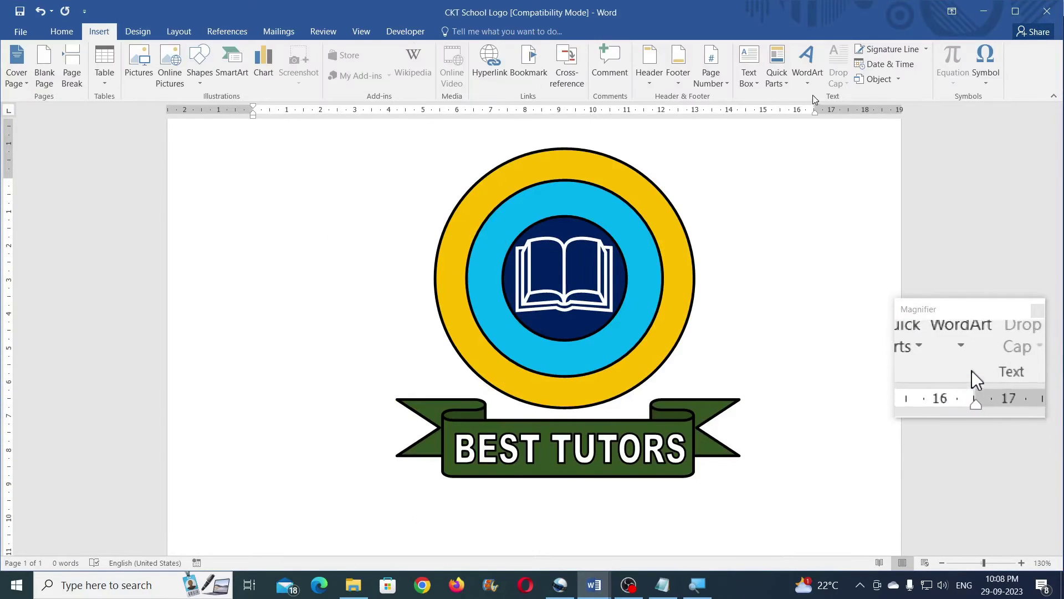
left_click(808, 78)
left_click(799, 113)
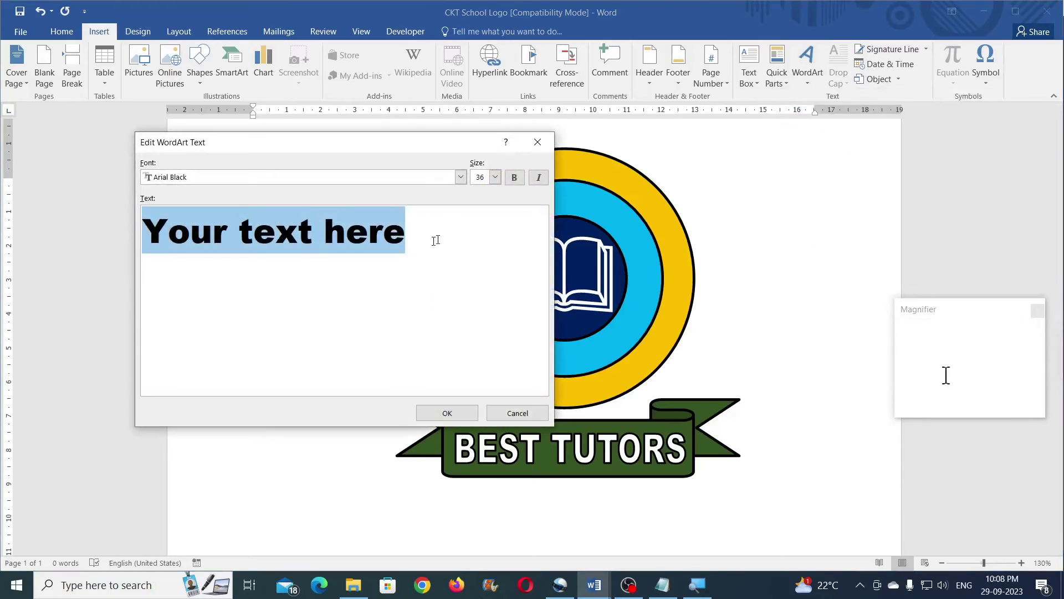
type("COMPUTER KNOWLEDGE TAMILZHA")
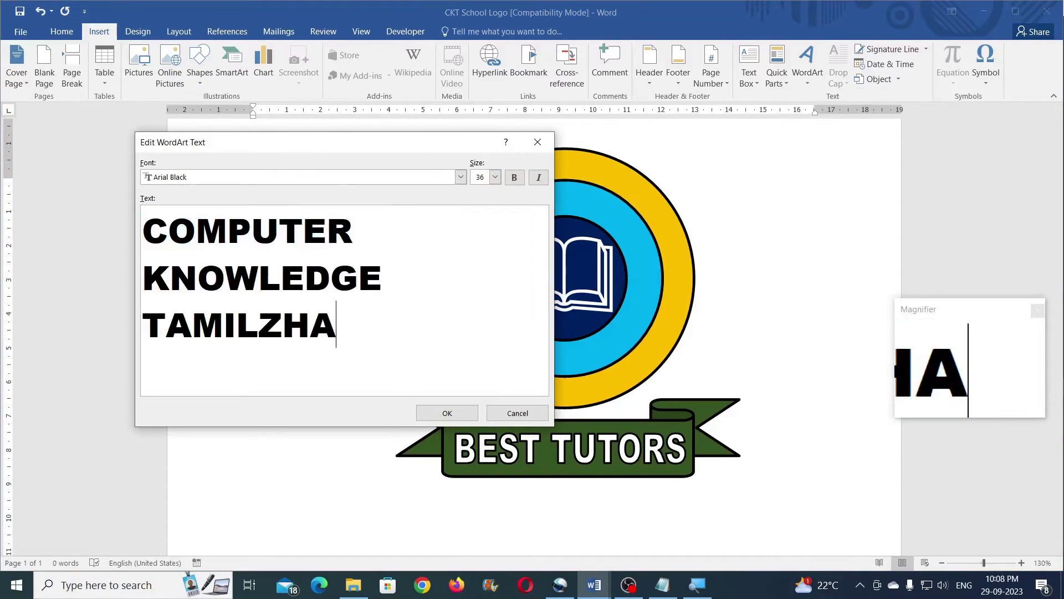
left_click(460, 177)
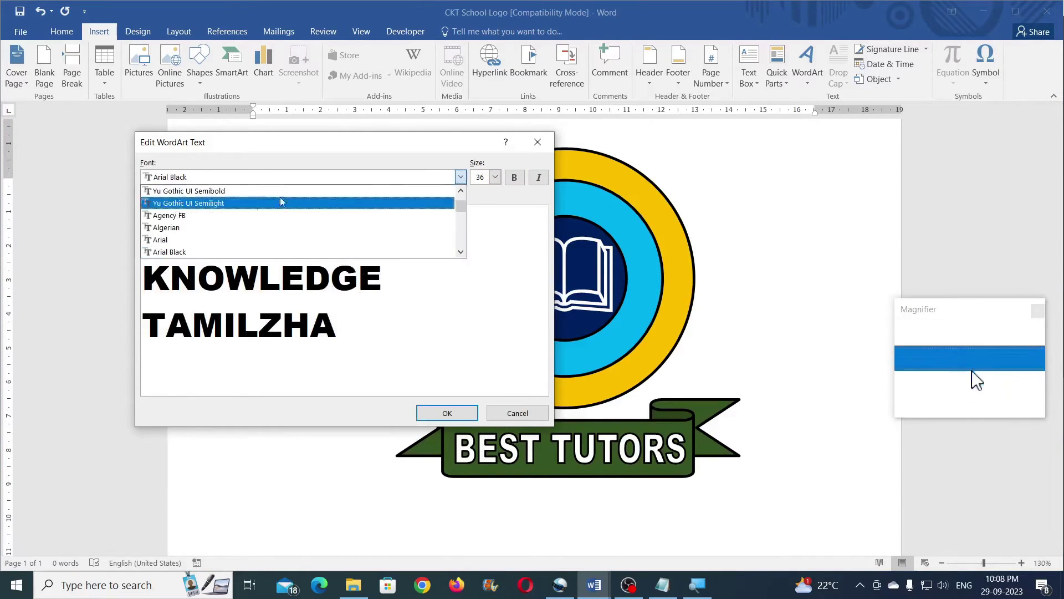
left_click(299, 239)
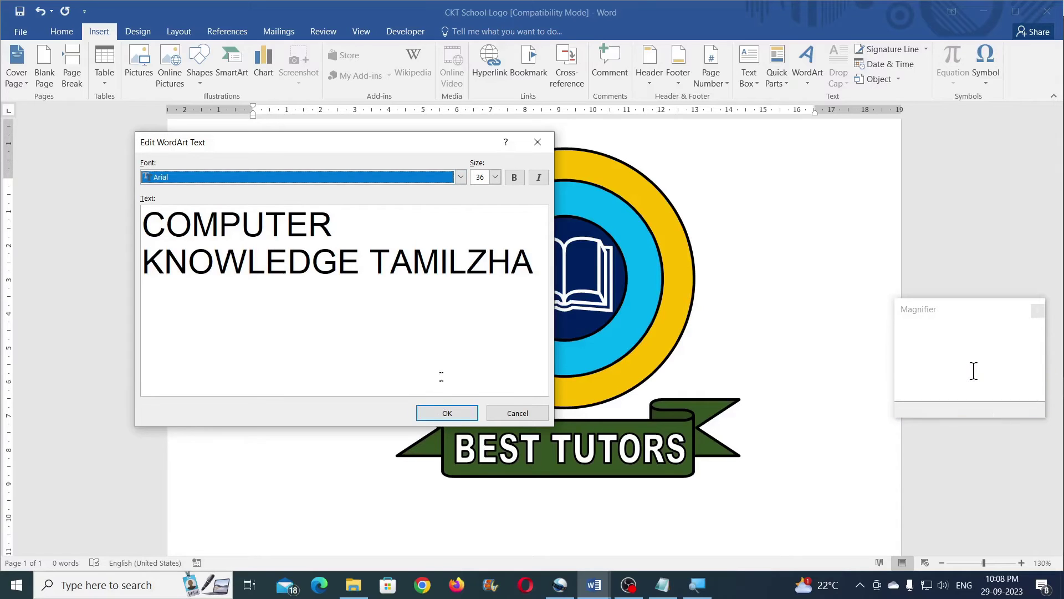
left_click(510, 183)
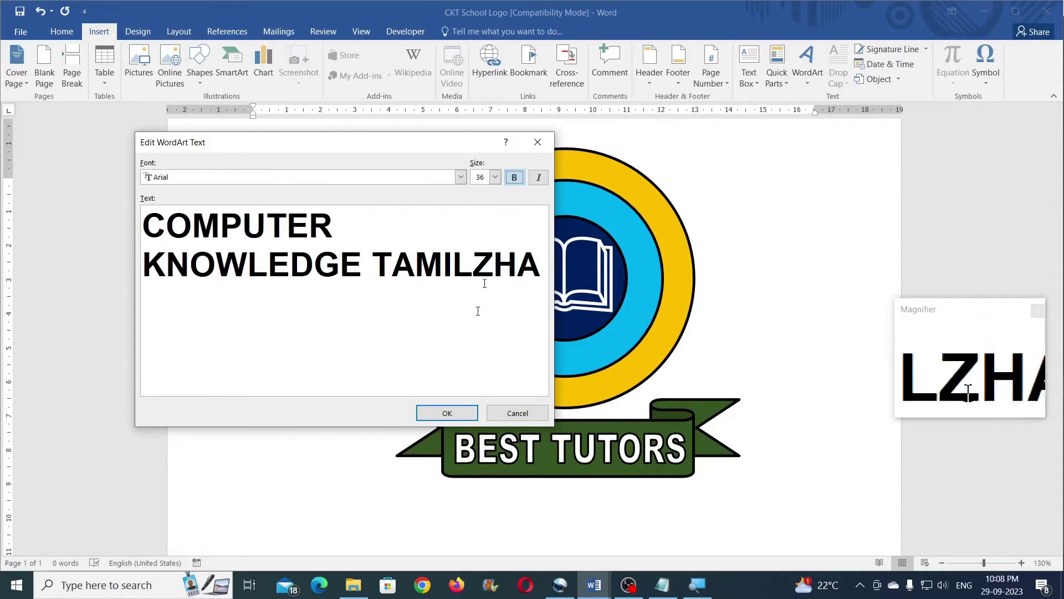
left_click(447, 413)
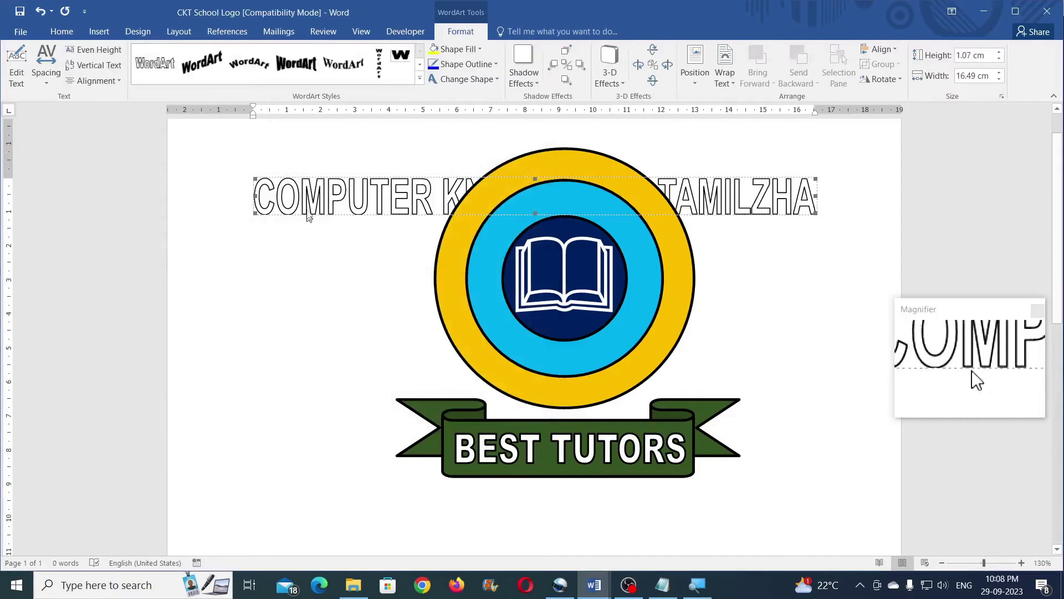
Step: Float the WordArt in front of the logo and apply the Arch Up shape
left_click(732, 79)
left_click(757, 192)
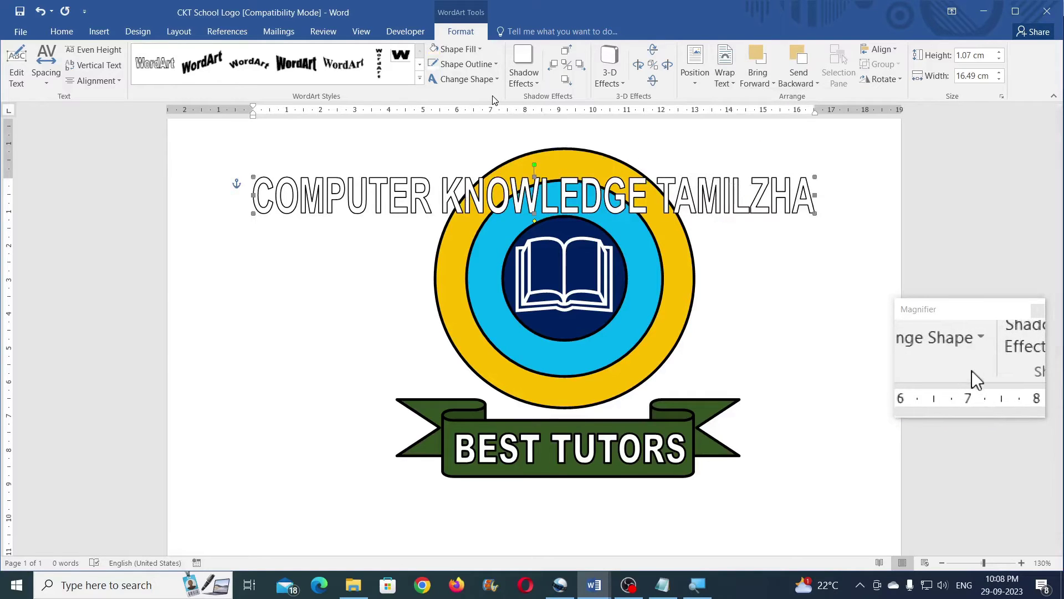
left_click(484, 80)
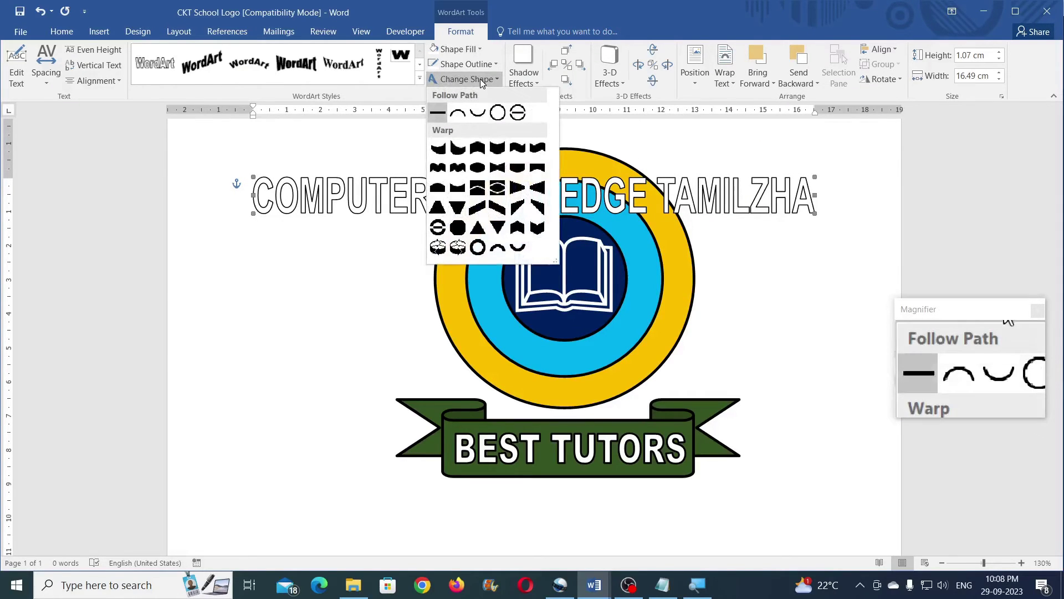
left_click(463, 116)
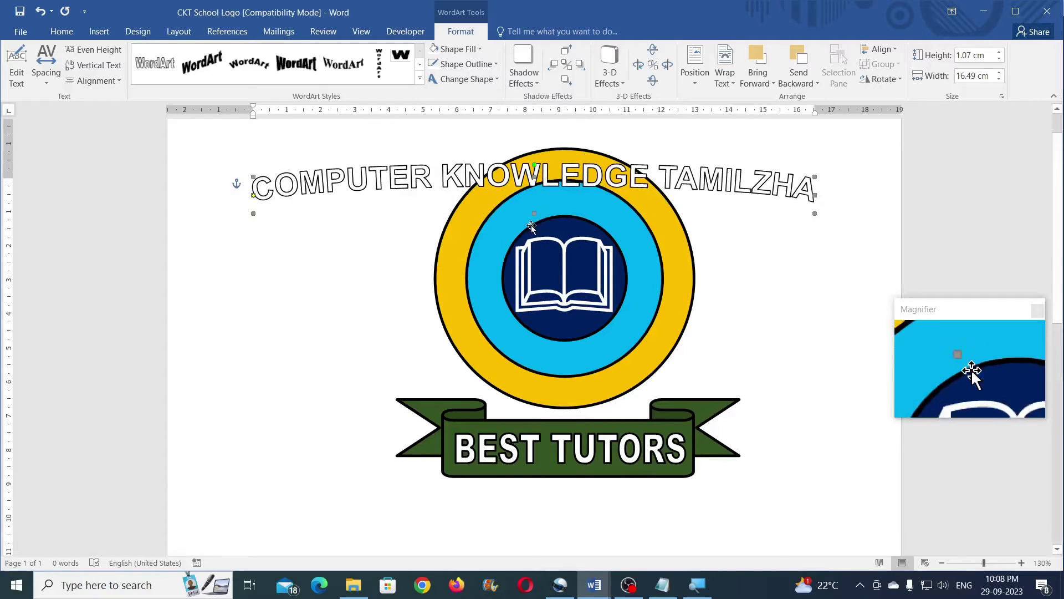
Step: Resize the arch to about 5.67 × 5.7 cm, then switch to Mandala Design
left_click_drag(533, 214, 534, 370)
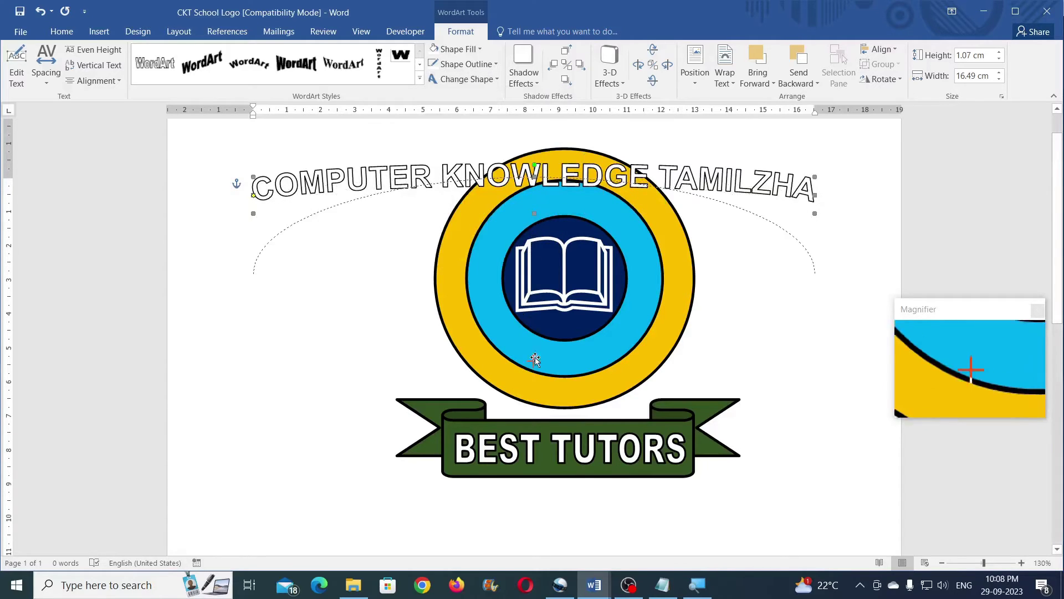
left_click_drag(814, 272, 447, 273)
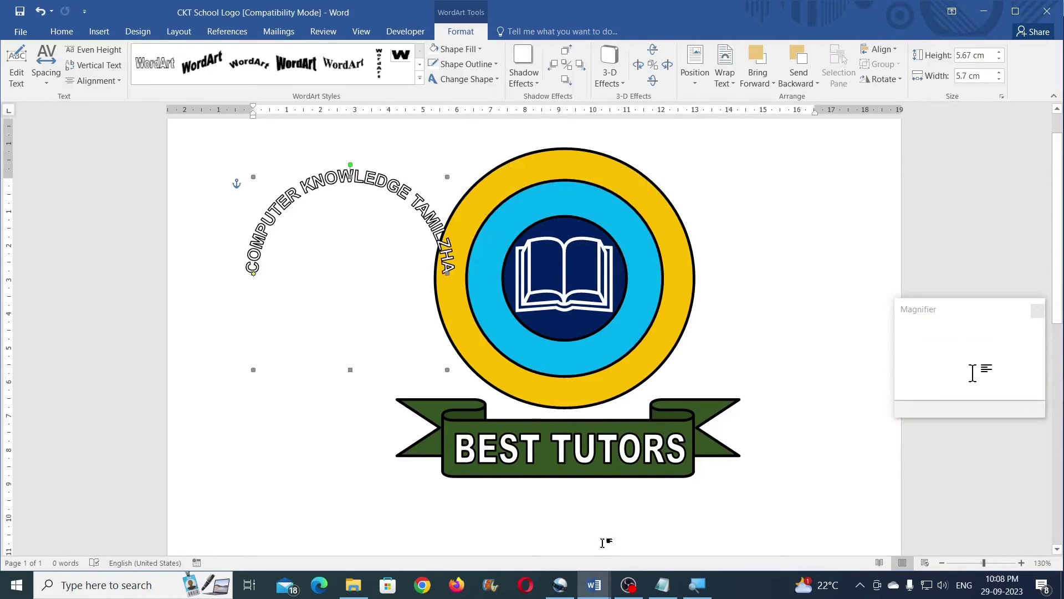
mouse_move(593, 585)
left_click(435, 526)
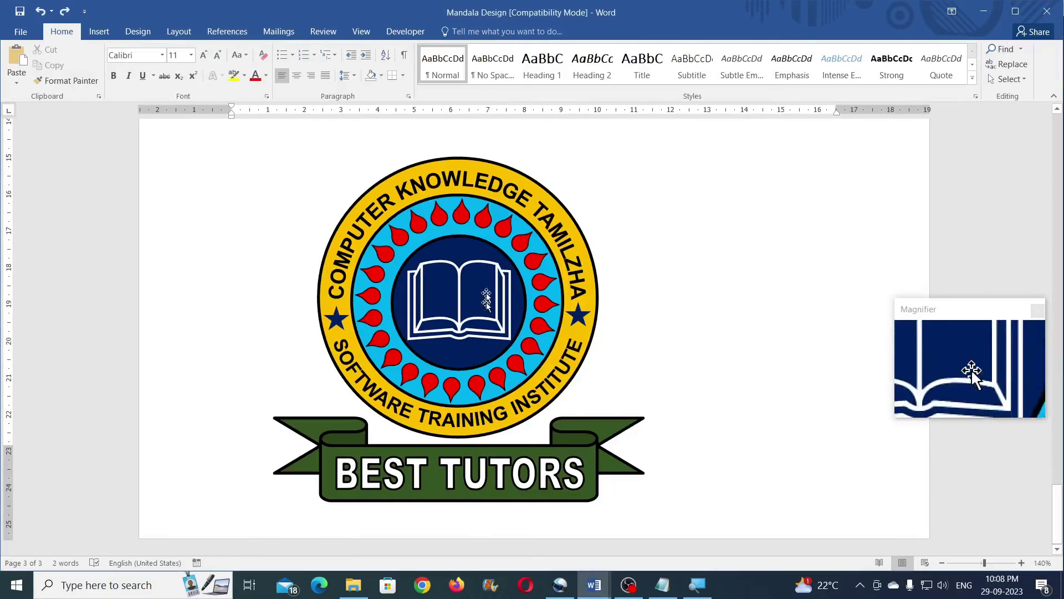
Step: Check the reference ring text's size, then return to the CKT School Logo document
left_click(493, 183)
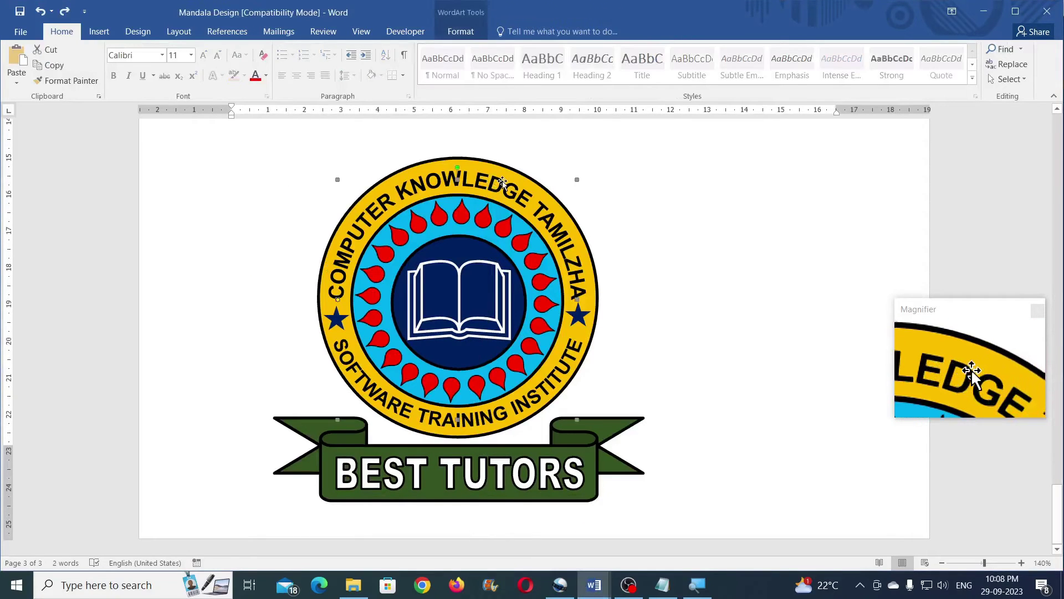
left_click(461, 34)
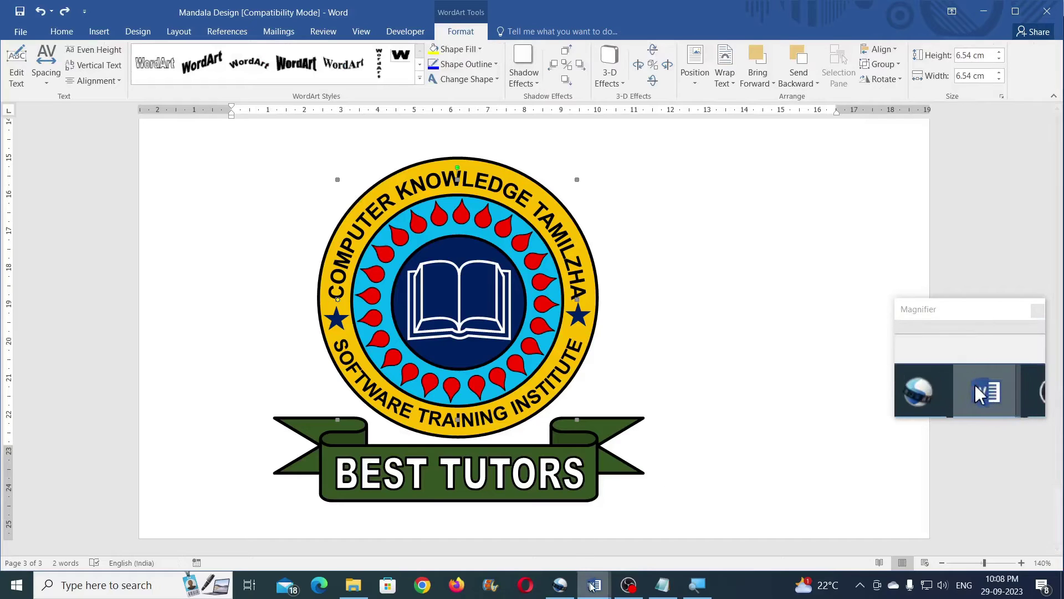
mouse_move(593, 584)
left_click(741, 524)
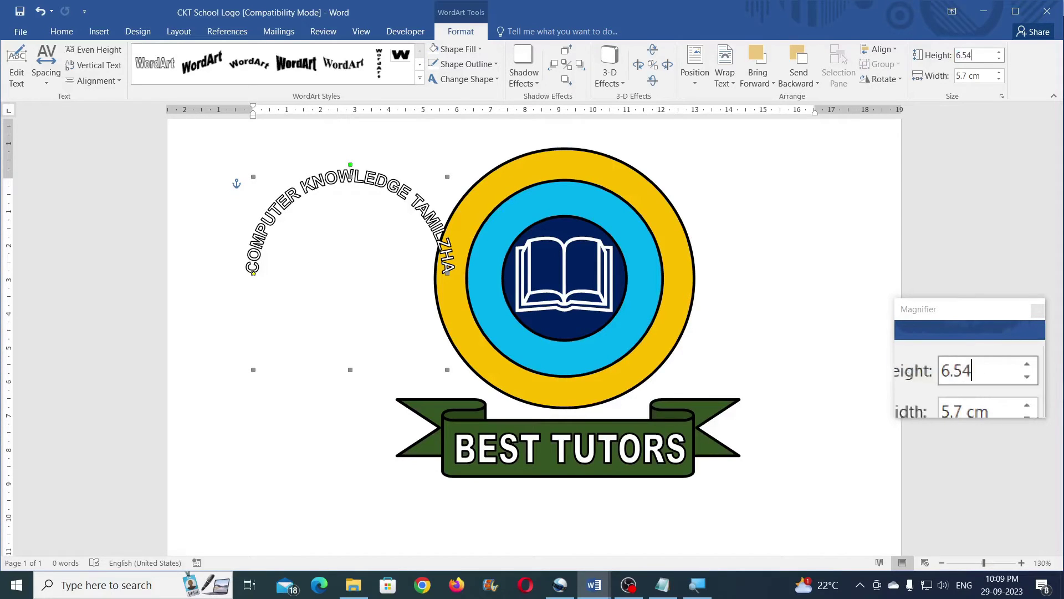
Step: Size the arched text 6.54 × 6.54 cm and fit it along the yellow ring's top
left_click(990, 79)
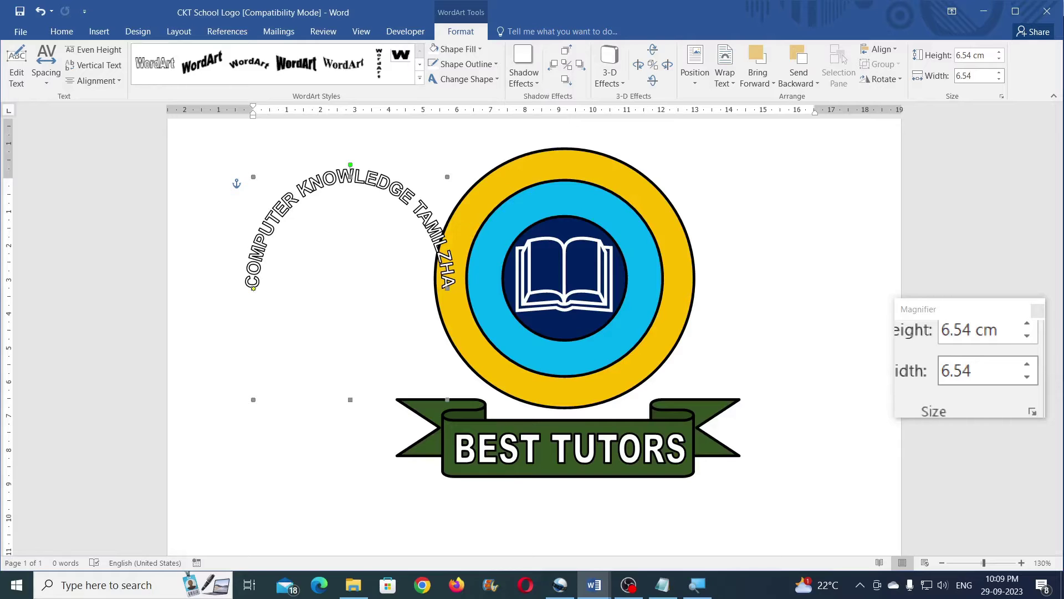
key("Return")
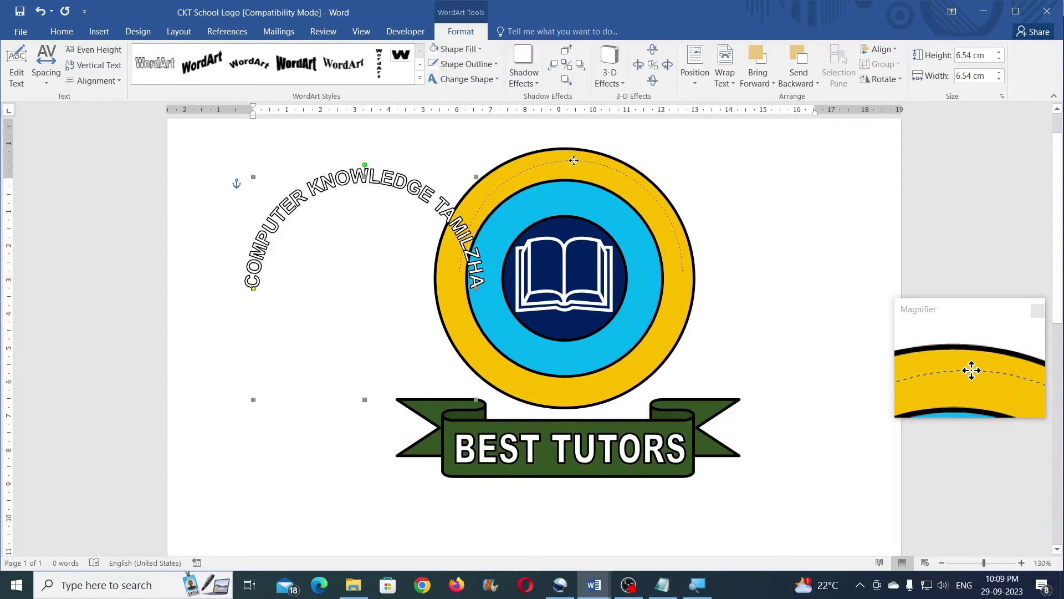
left_click_drag(568, 161, 575, 167)
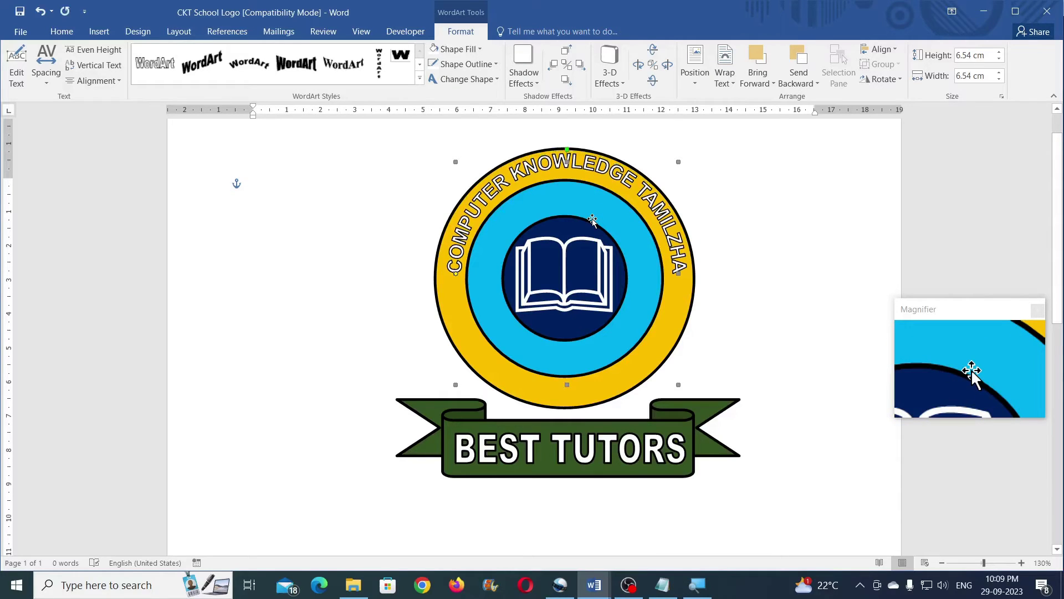
key("ctrl+z")
key("ctrl+z")
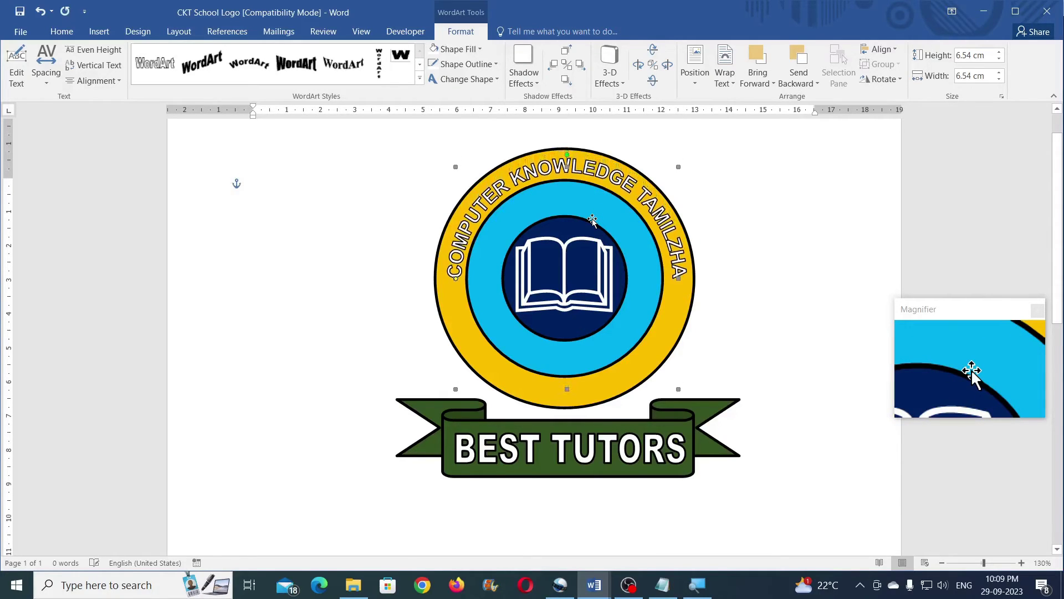
left_click(638, 172)
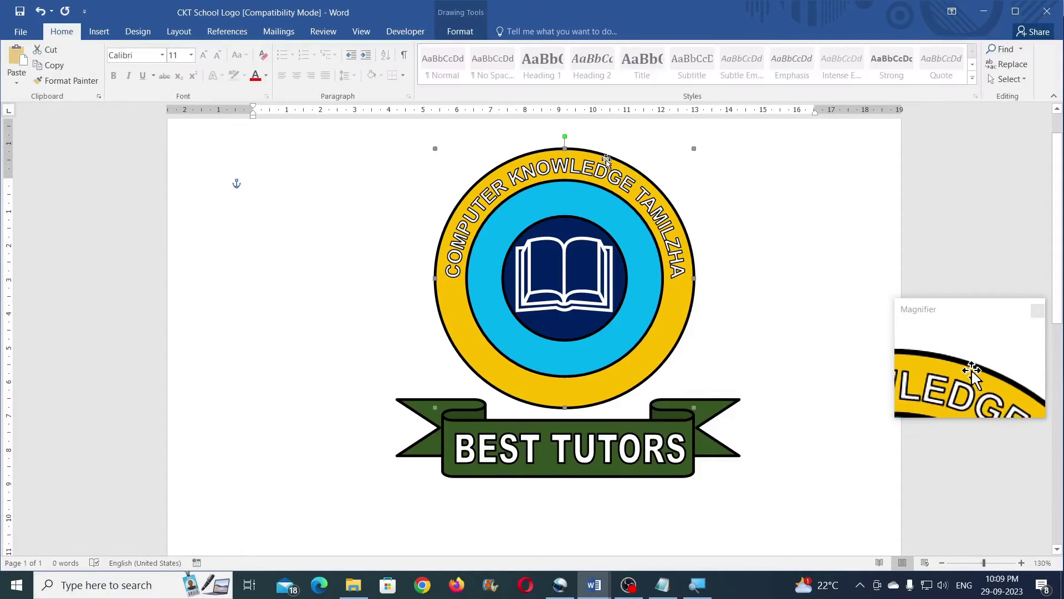
Step: Select the rings, ring text and book artwork and align them centre and middle
left_click(578, 240)
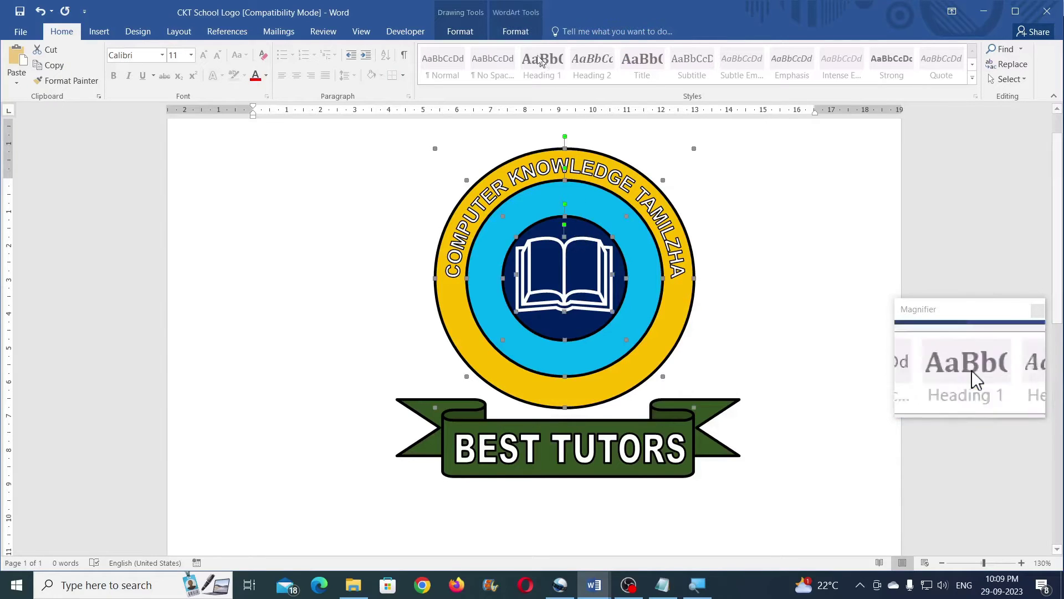
left_click(515, 31)
left_click(880, 49)
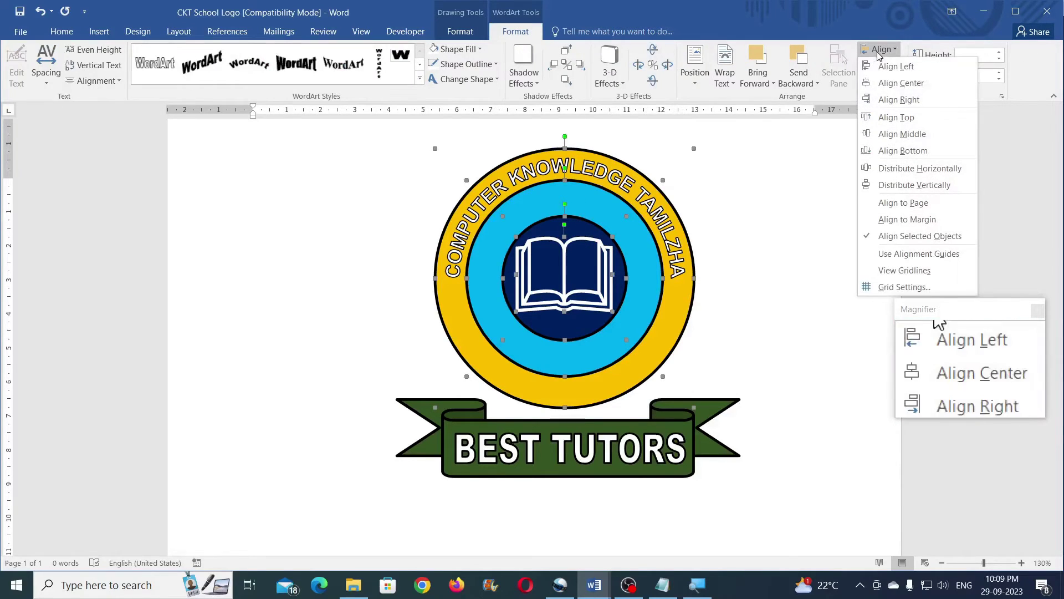
left_click(886, 83)
left_click(880, 49)
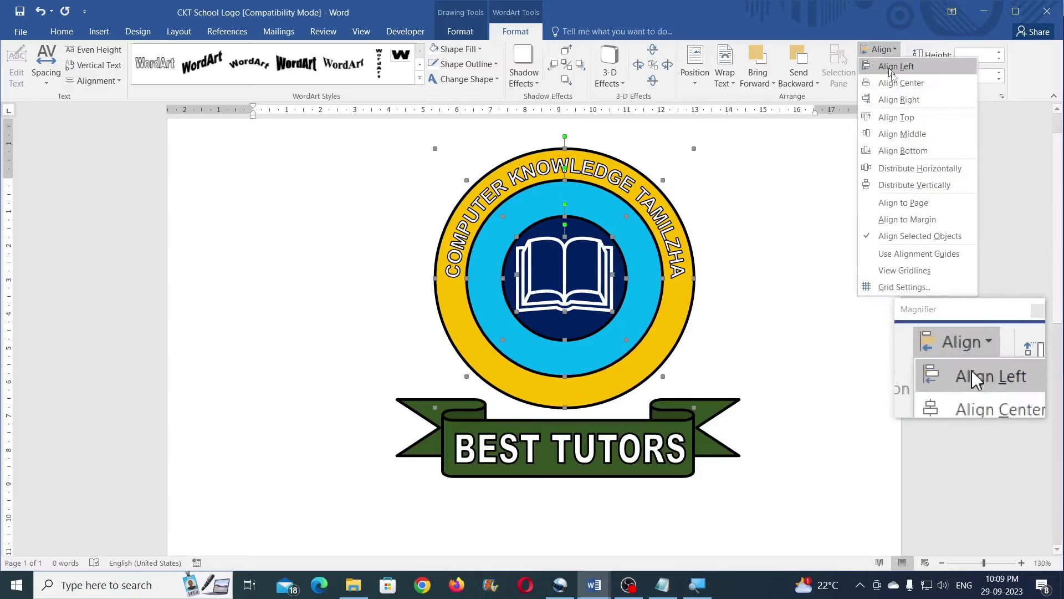
left_click(887, 133)
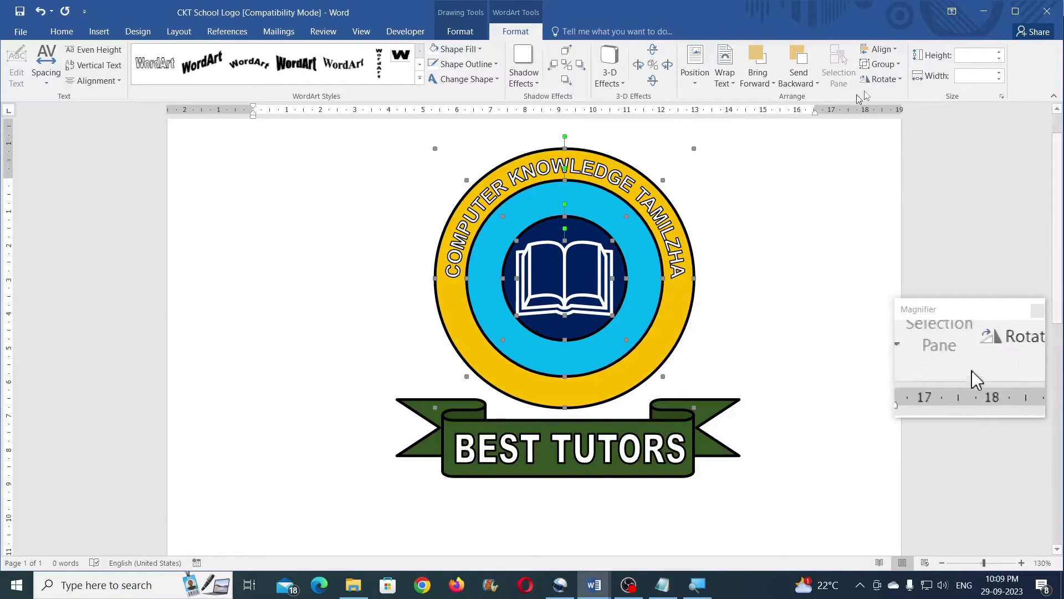
Step: Group the aligned logo pieces into one object and deselect it
left_click(880, 64)
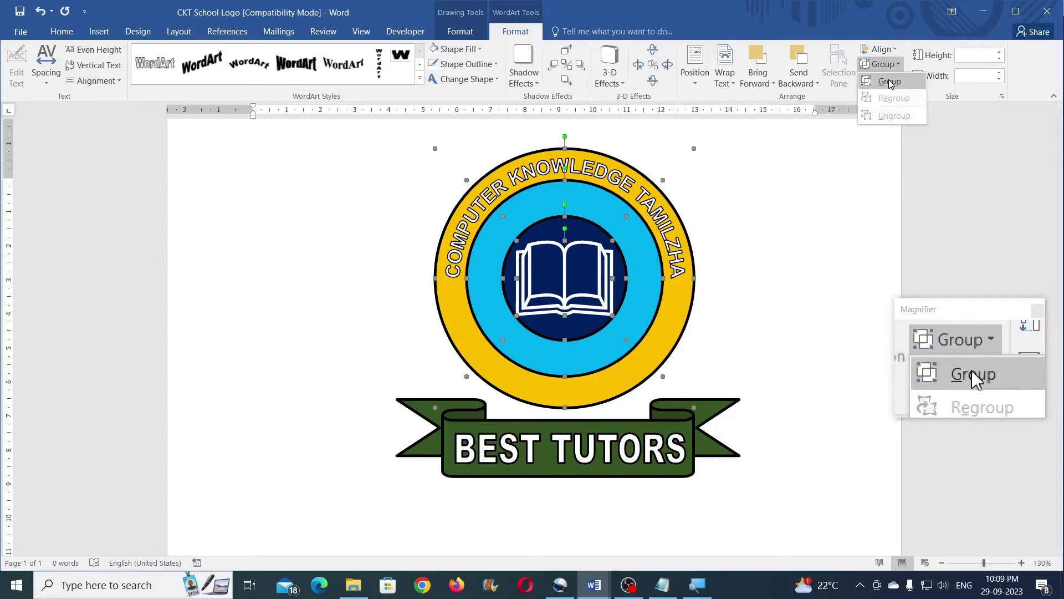
left_click(890, 82)
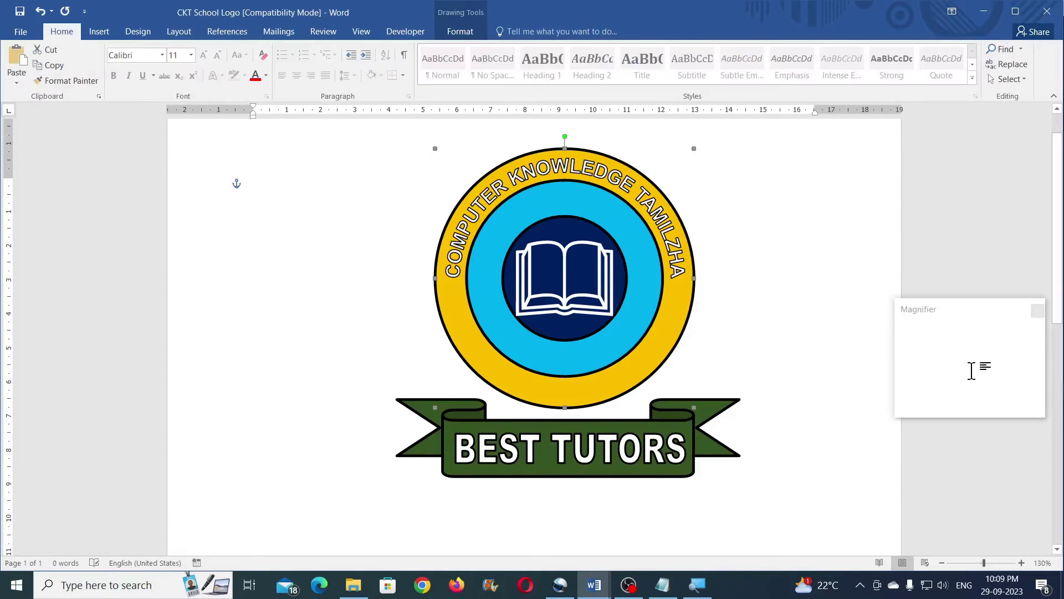
left_click(744, 202)
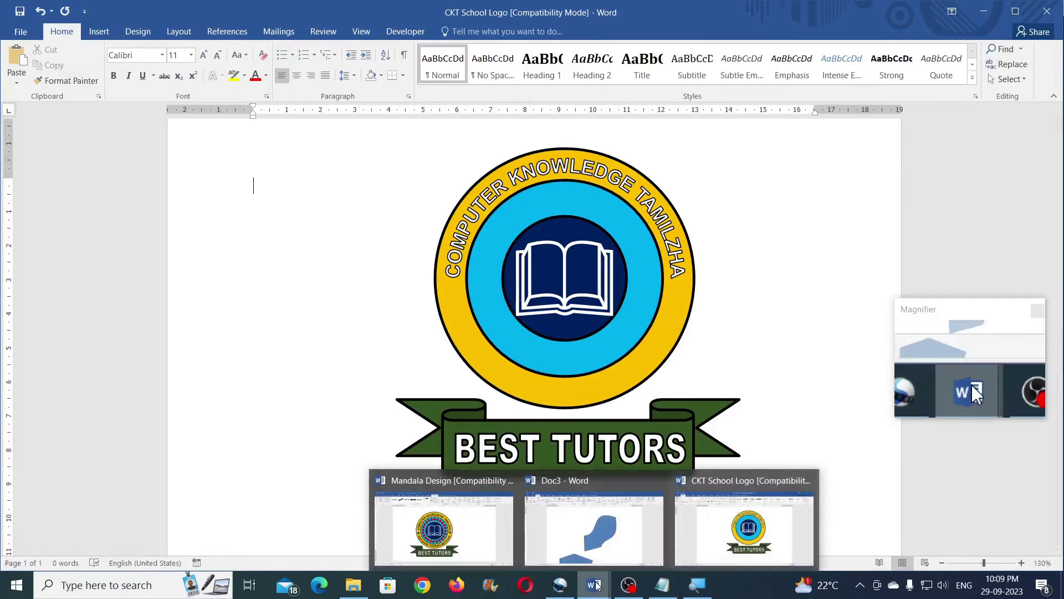
Step: Fill the arched ring text black and nudge it slightly up and right
left_click(443, 530)
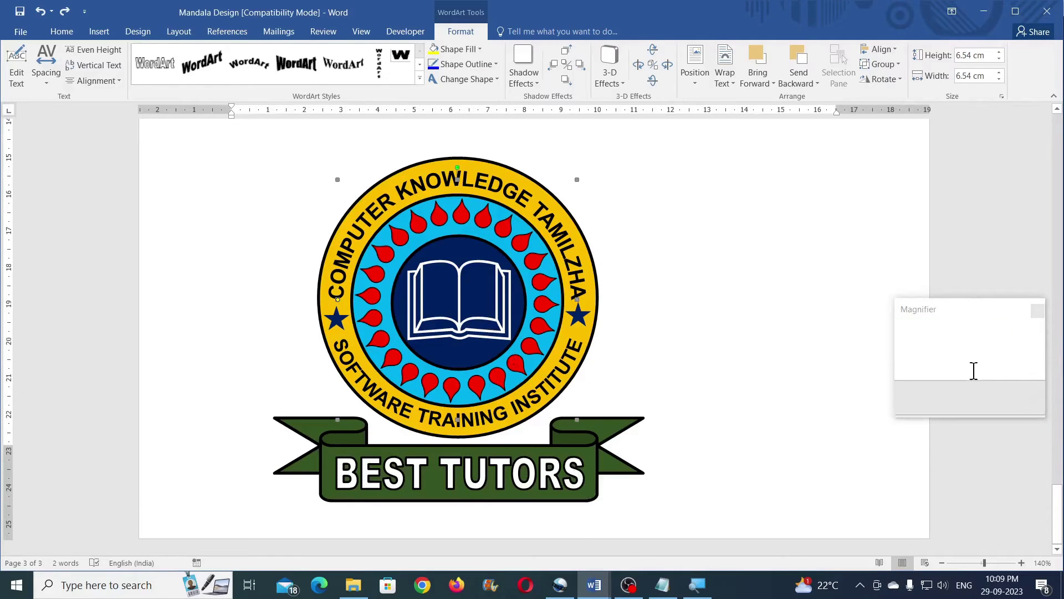
left_click(745, 532)
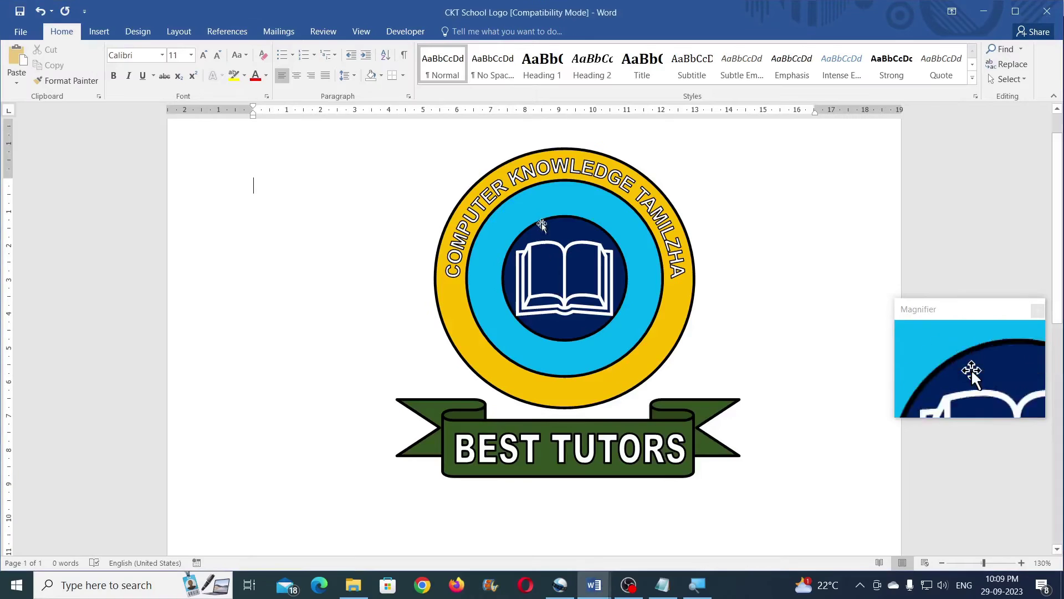
left_click(503, 194)
left_click(463, 34)
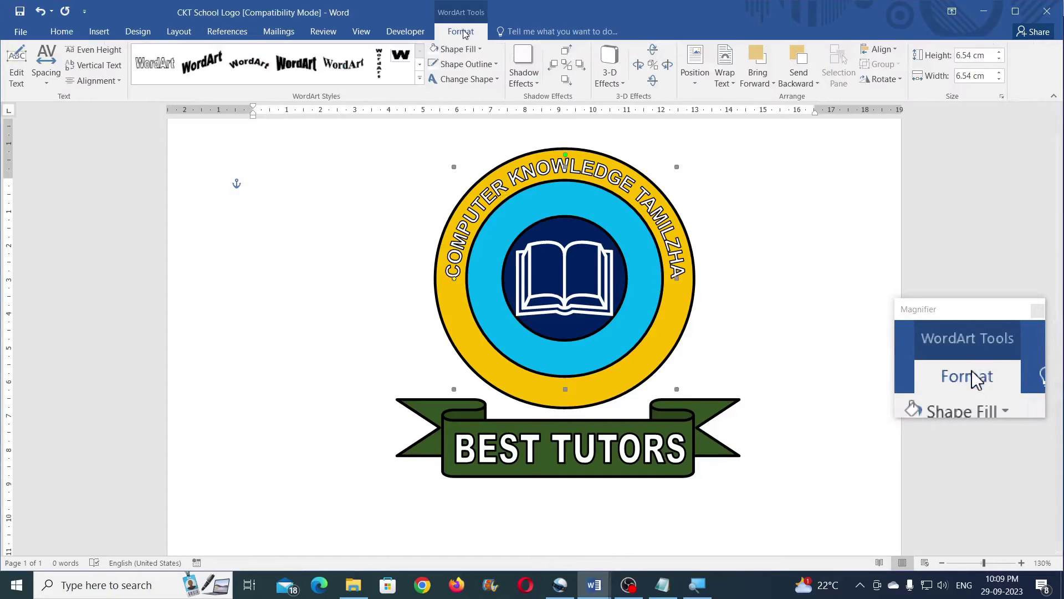
left_click(460, 49)
left_click(453, 78)
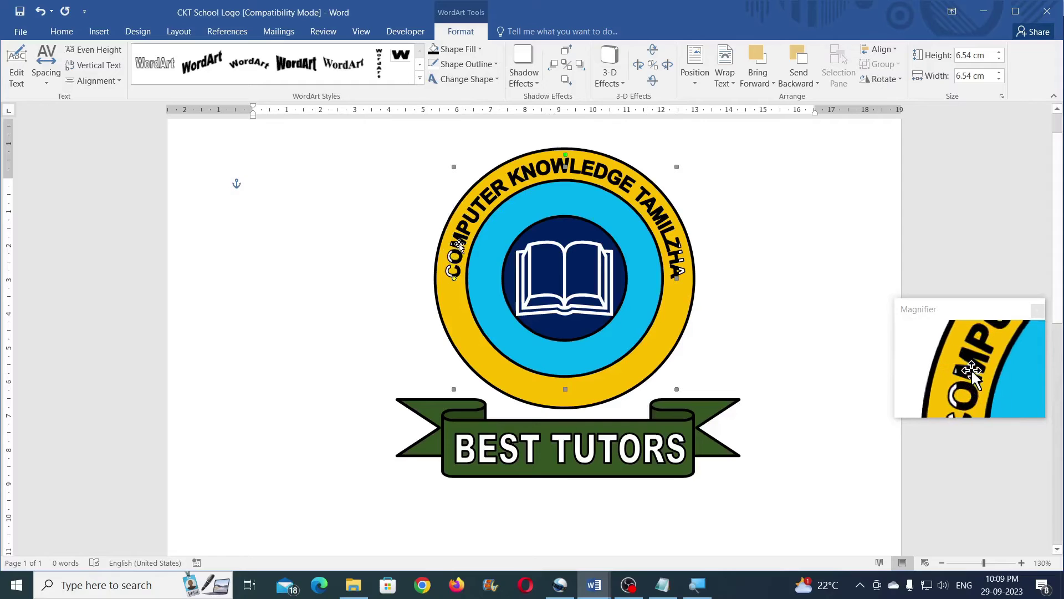
mouse_move(458, 244)
left_mouse_down()
mouse_move(471, 230)
mouse_move(459, 243)
left_mouse_up()
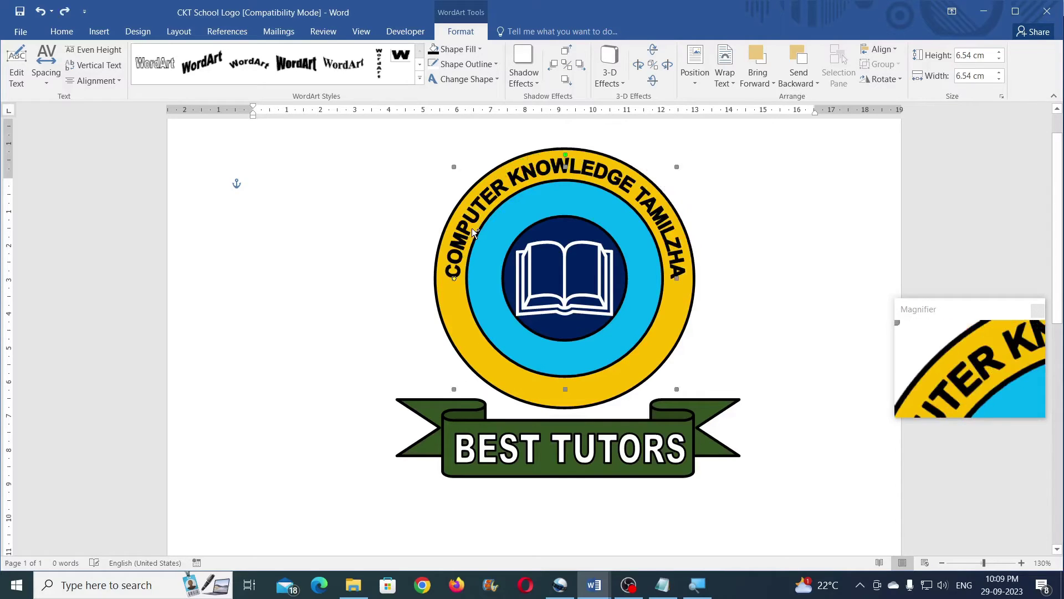
Step: Turn off bold on the ring text, then bring up the Mandala Design reference
left_click(23, 85)
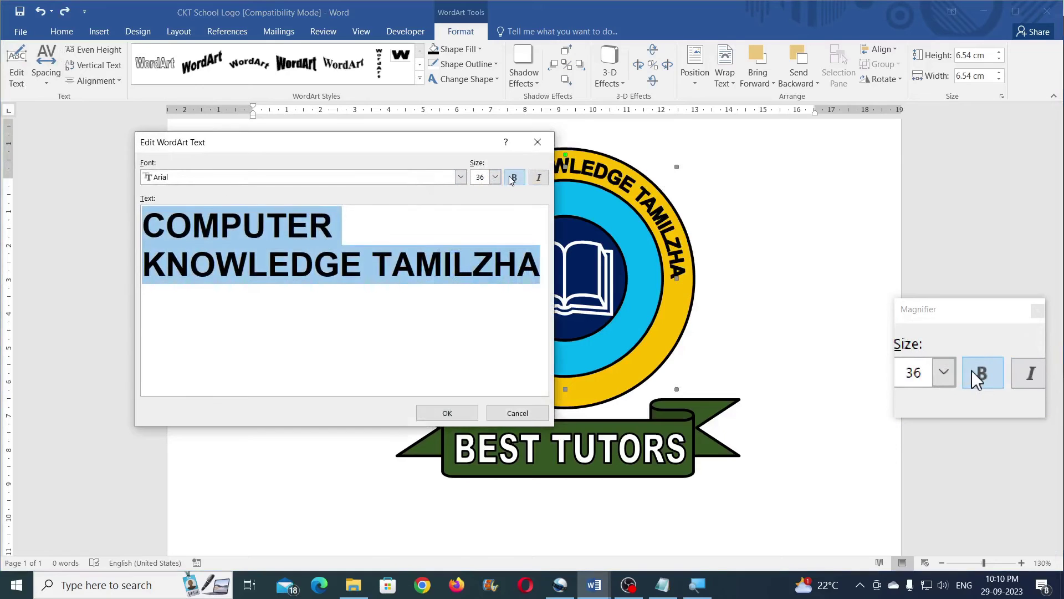
left_click(512, 178)
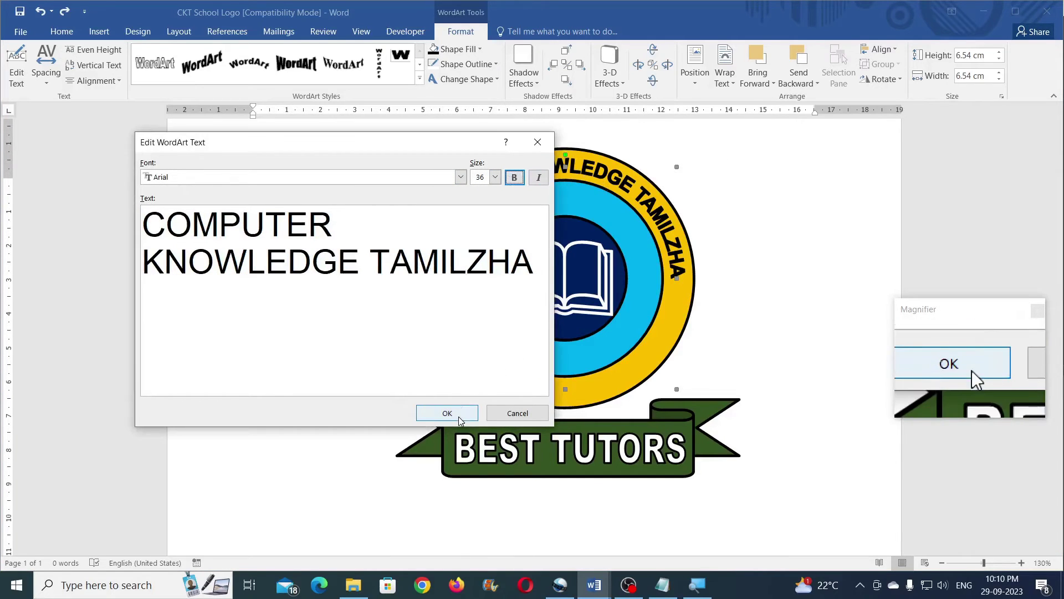
left_click(447, 413)
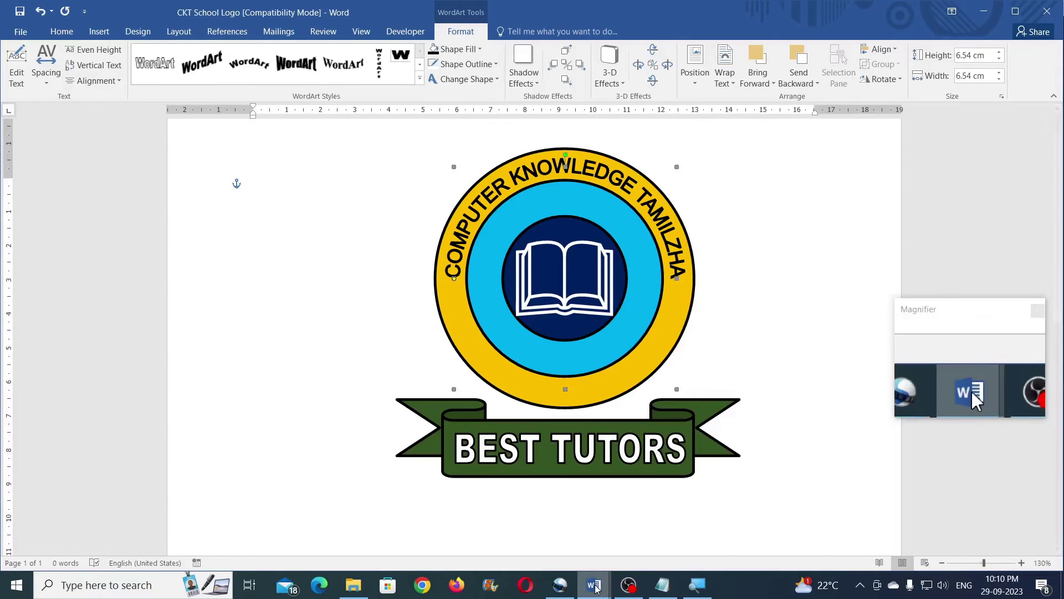
mouse_move(594, 584)
left_click(460, 527)
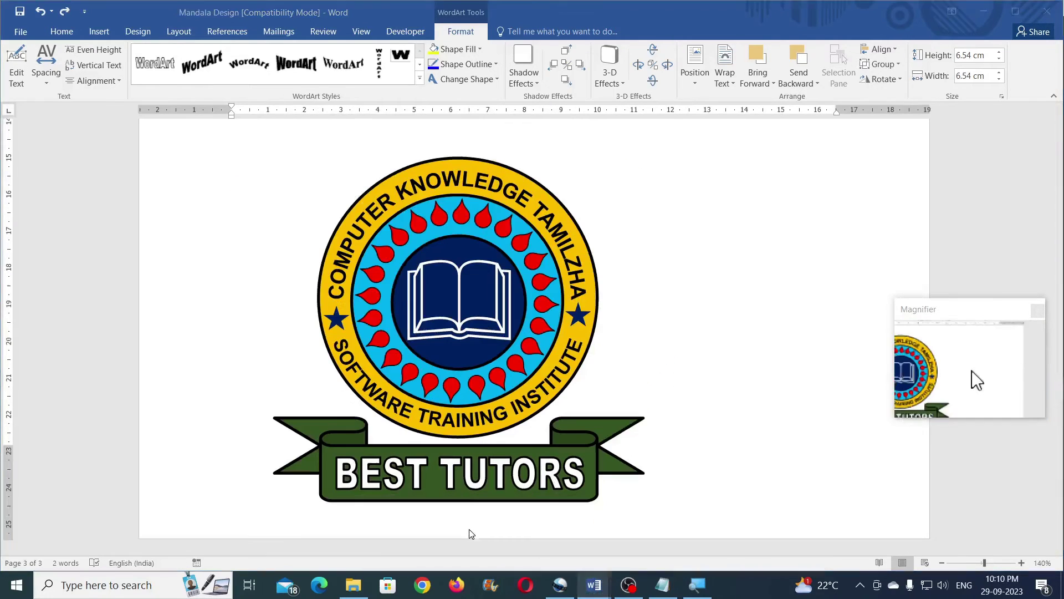
Step: Check the reference navy star's 0.67 × 0.7 cm size, then return to CKT School Logo
left_click(335, 320)
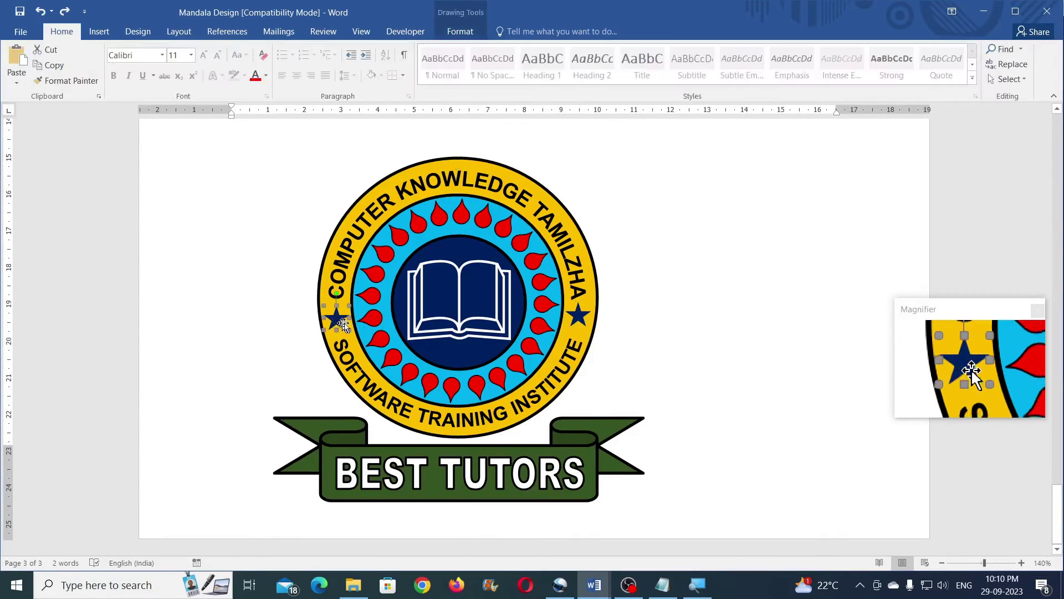
left_click(459, 32)
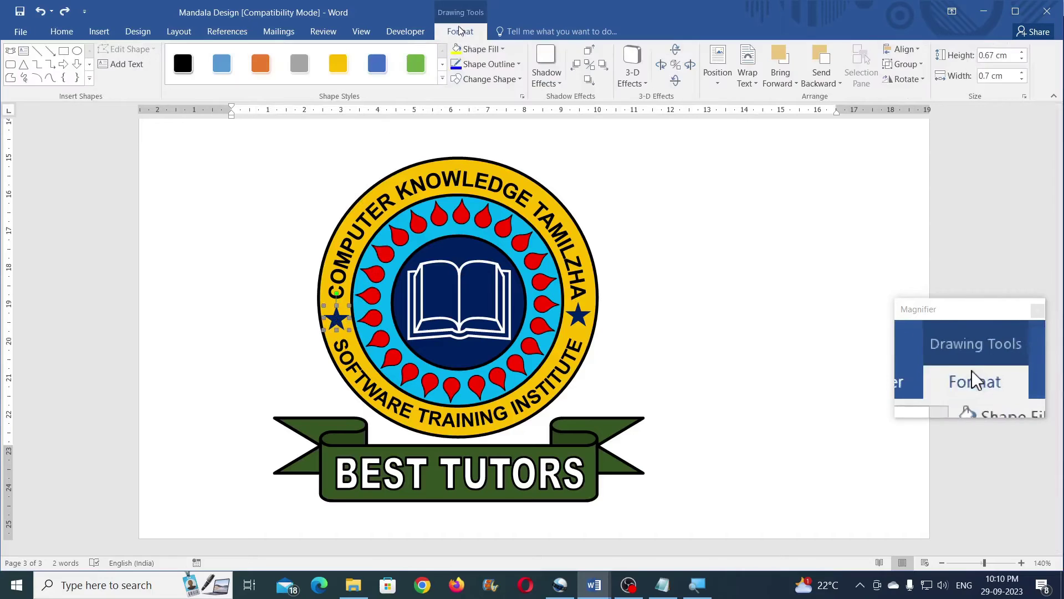
left_click(485, 52)
left_click(488, 14)
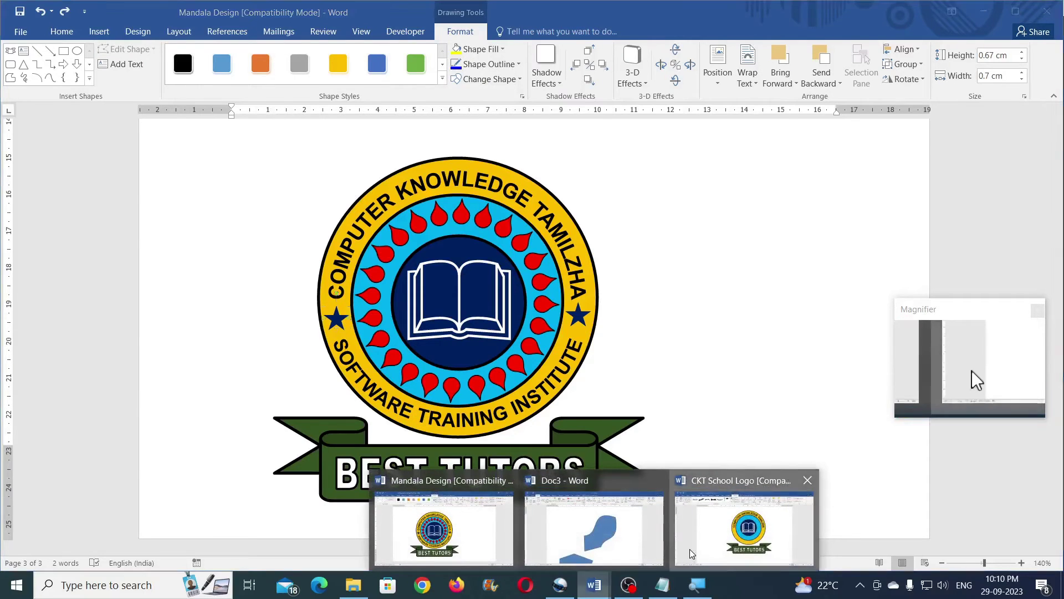
mouse_move(594, 584)
left_click(690, 549)
left_click(98, 31)
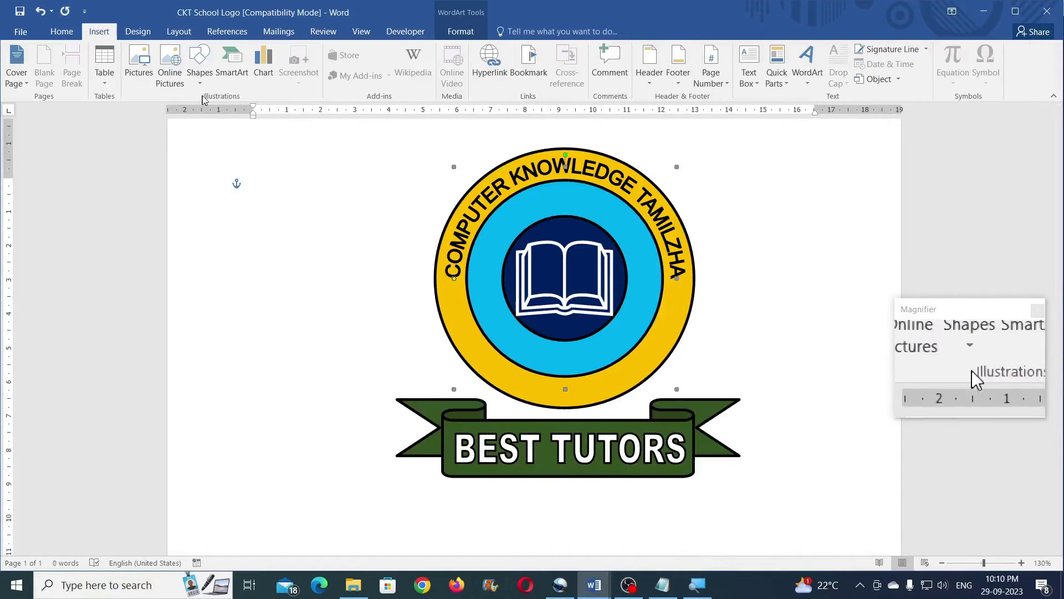
Step: Draw a five-point star left of the logo, sized 0.67 × 0.7 cm
left_click(200, 78)
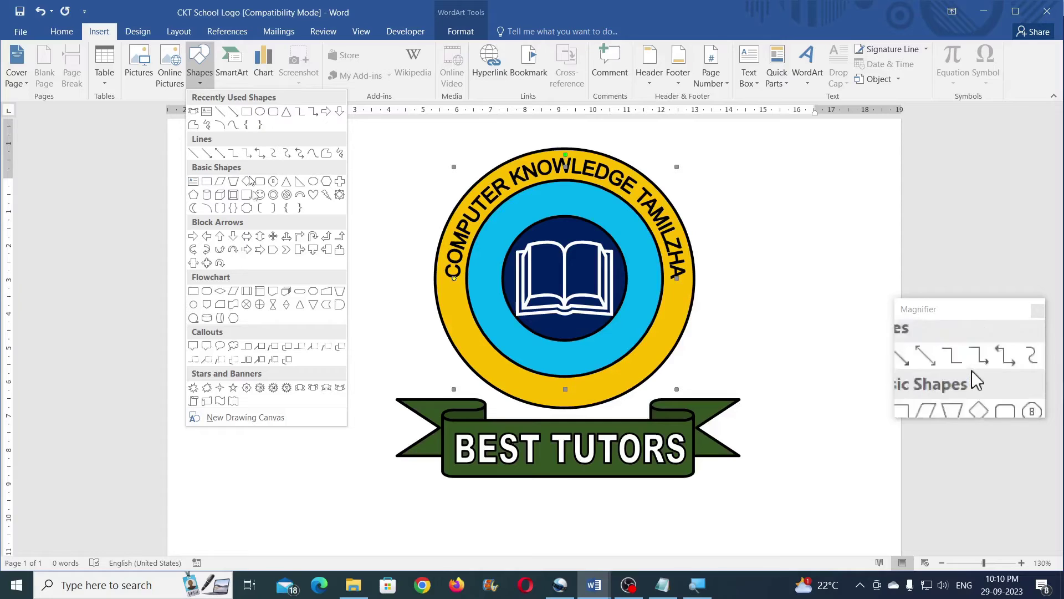
left_click(234, 387)
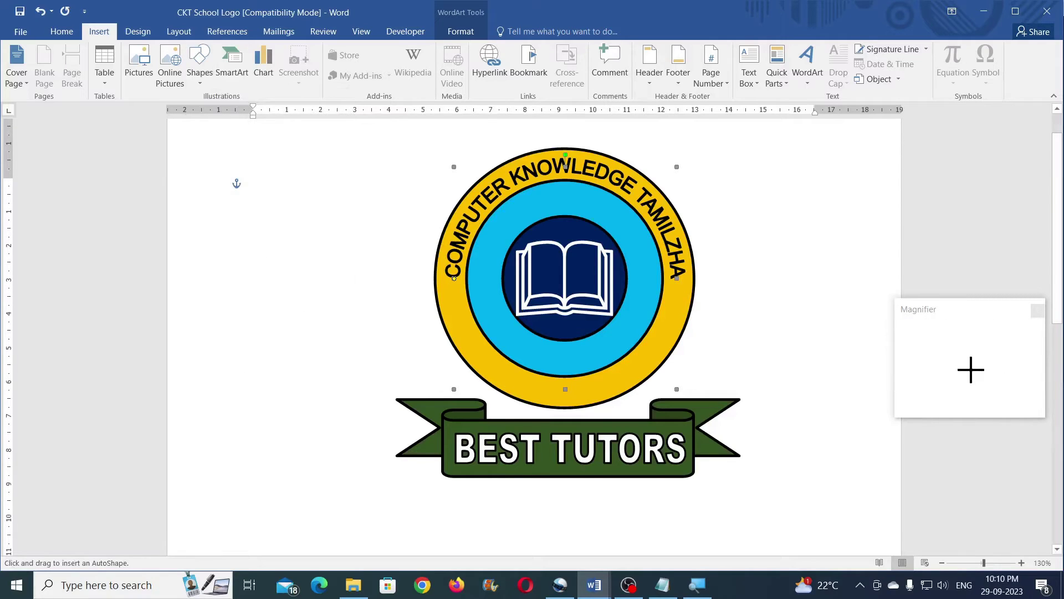
left_click_drag(324, 297, 326, 298)
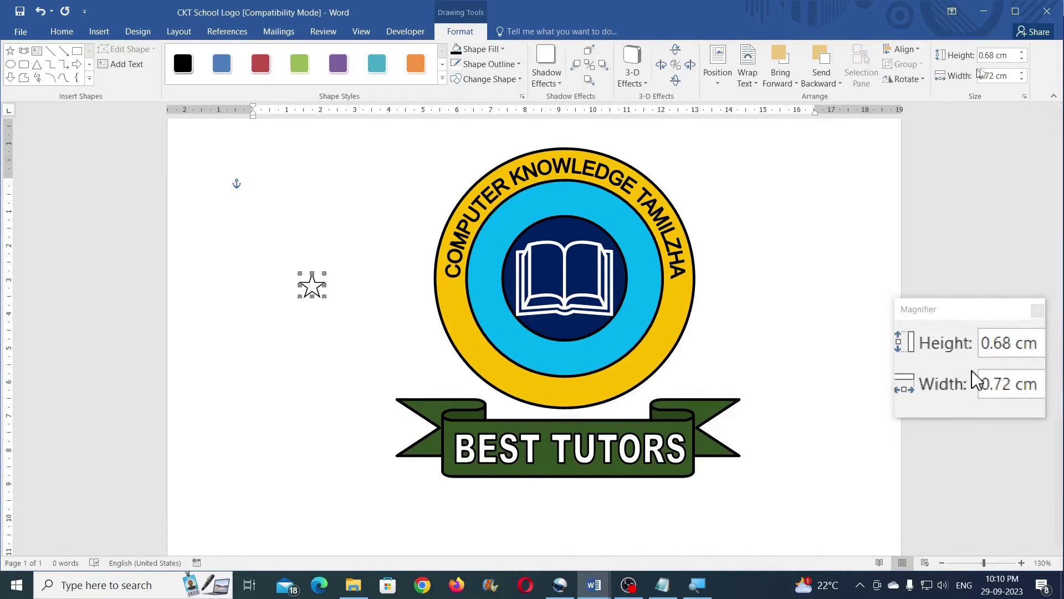
left_click(1007, 56)
type("0.")
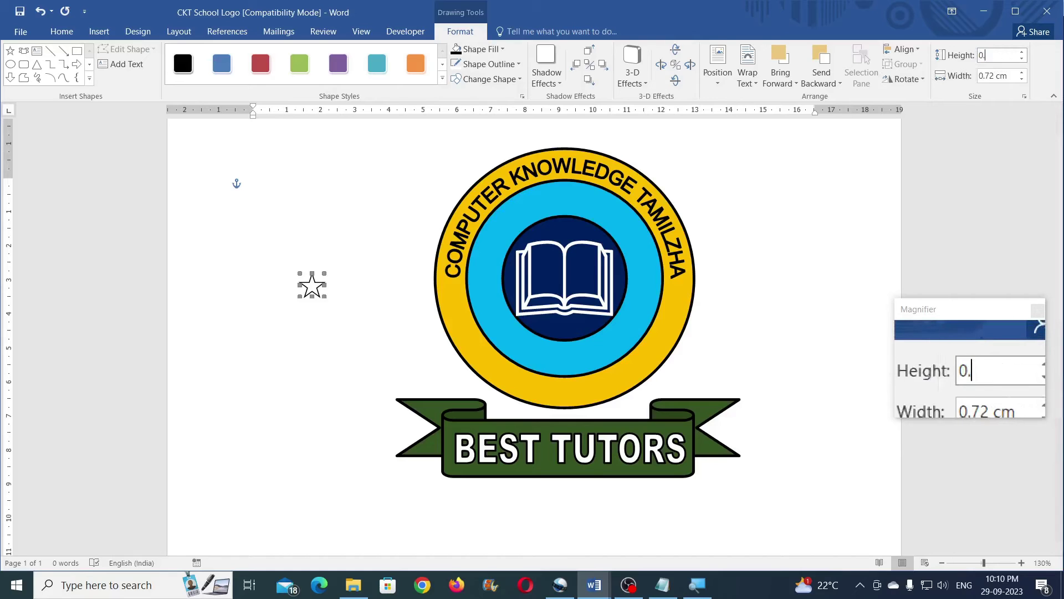
type("67")
left_click(1006, 76)
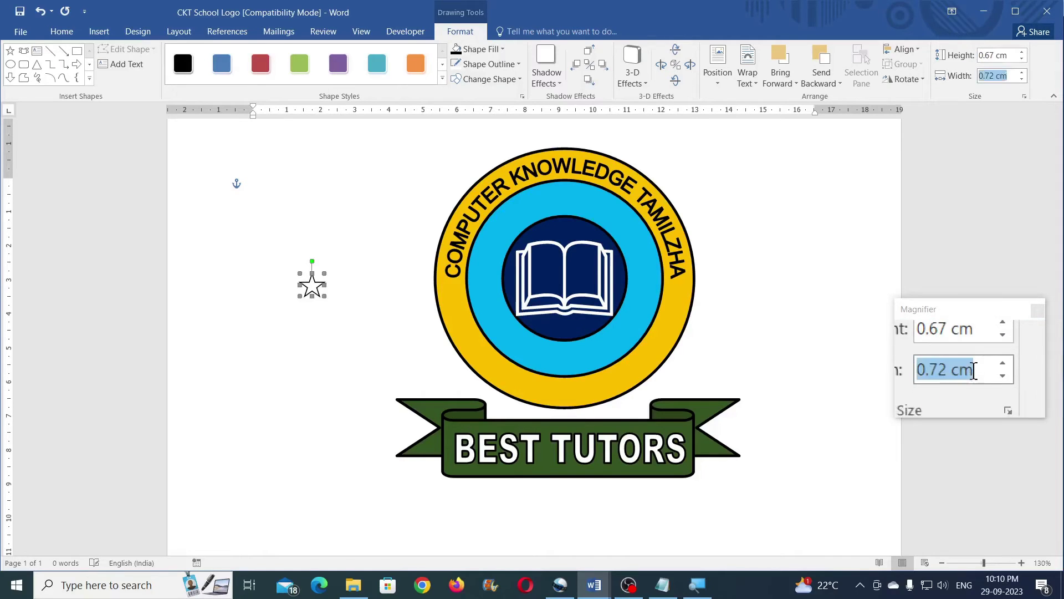
type("0.")
key("Return")
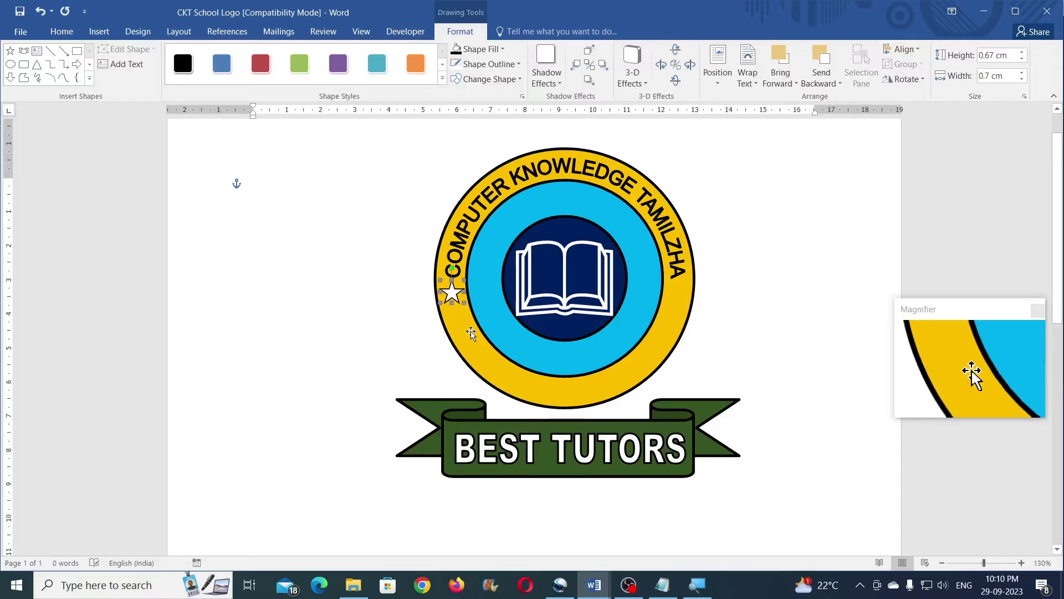
Step: Compare the star with the Mandala Design reference and give it no outline
left_click(486, 50)
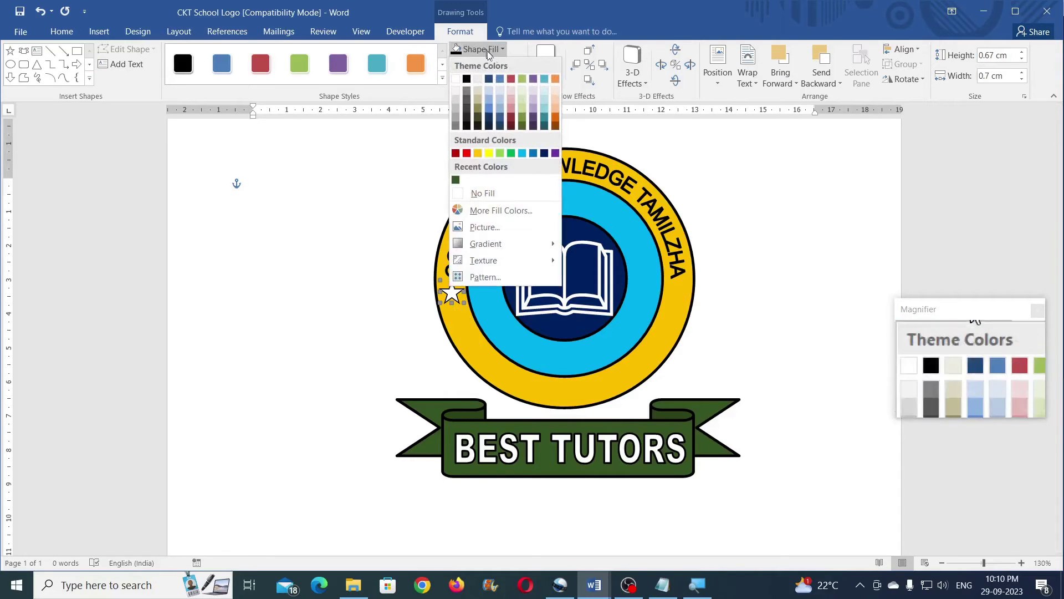
left_click(544, 154)
mouse_move(593, 585)
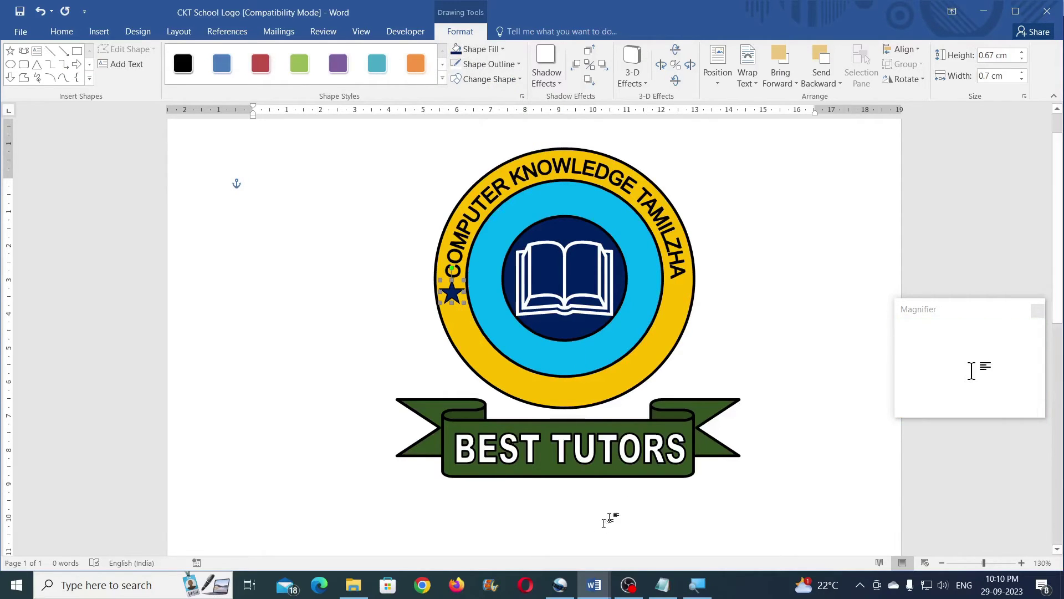
left_click(444, 529)
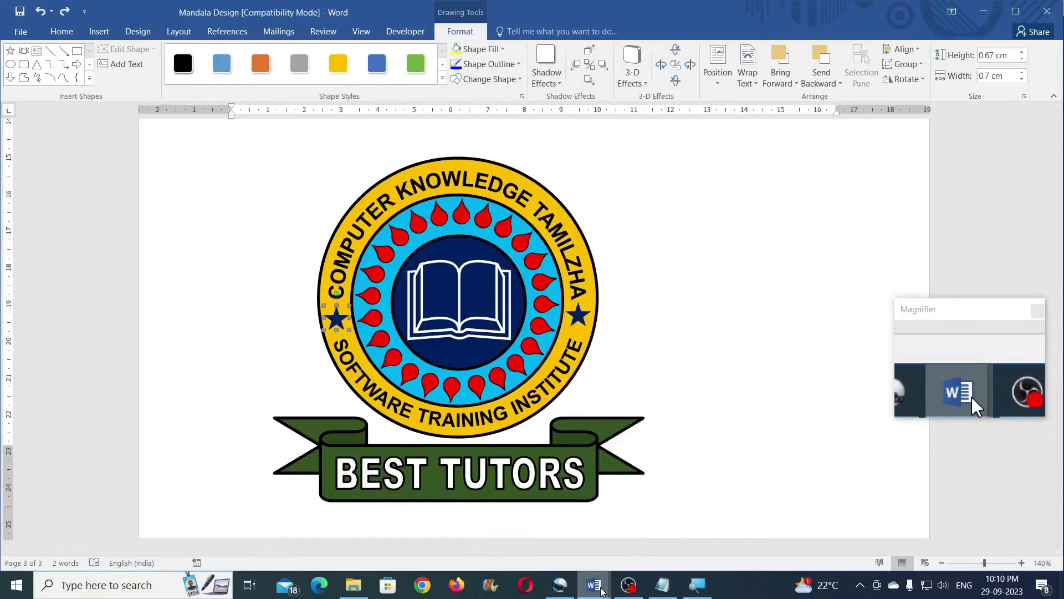
left_click(724, 543)
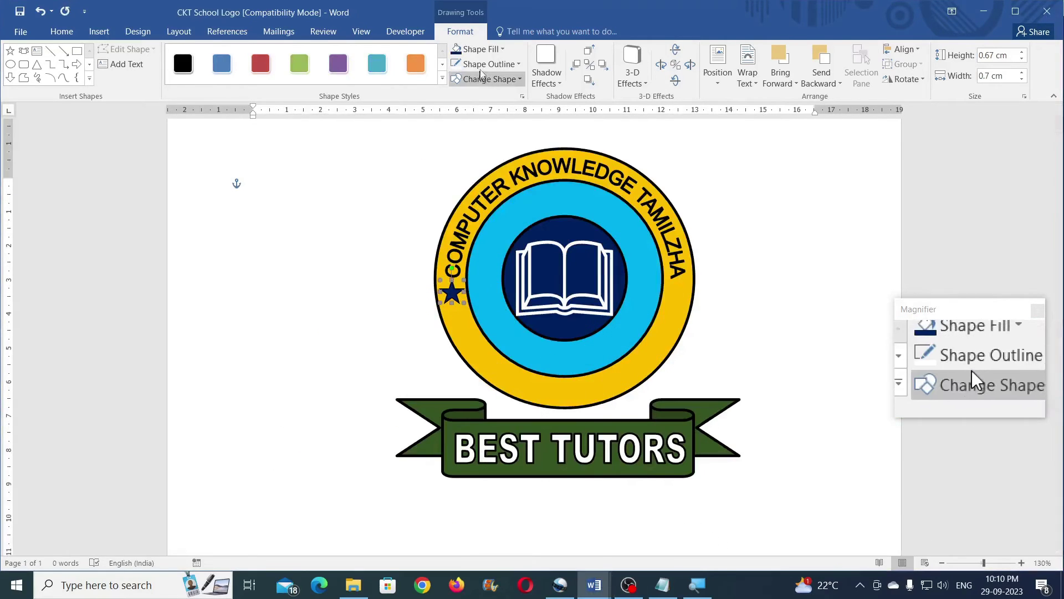
left_click(481, 65)
left_click(476, 209)
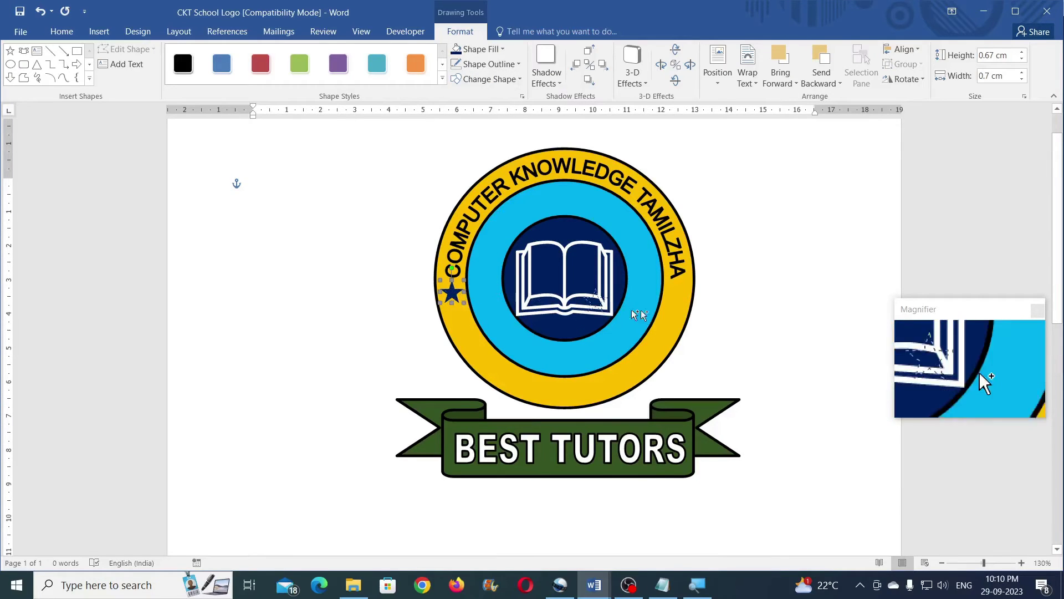
Step: Duplicate the star onto the right side of the yellow ring
left_click_drag(641, 312, 678, 300)
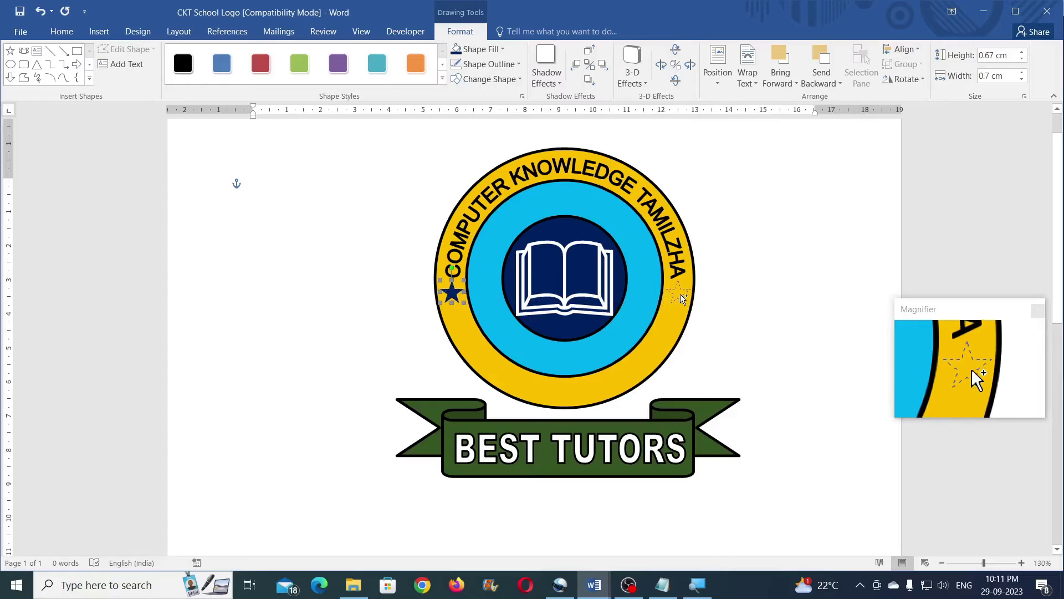
left_click_drag(680, 293, 678, 294)
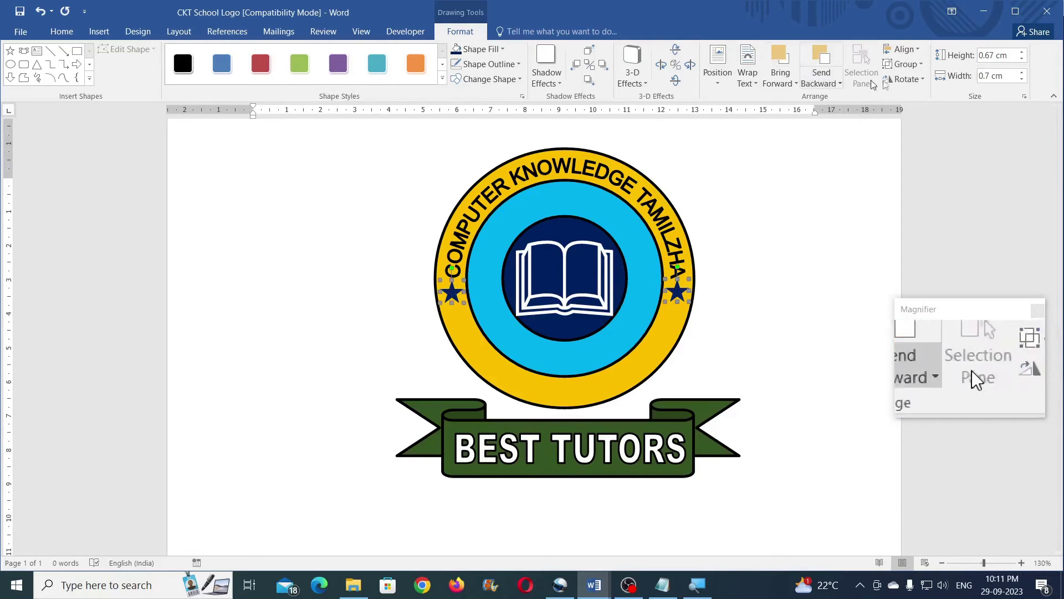
left_click(908, 49)
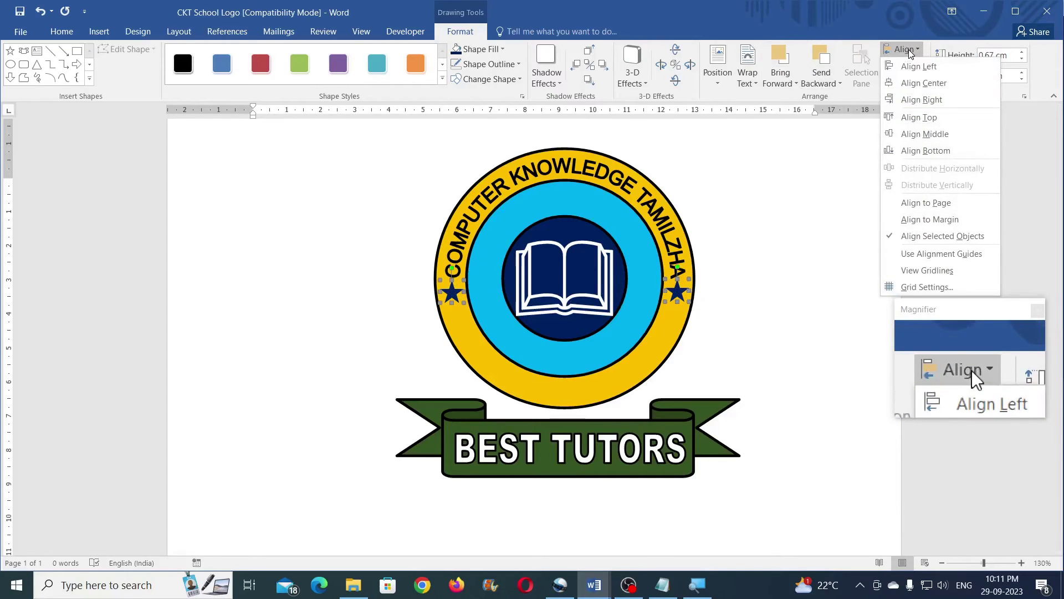
Step: Align the two stars' tops, then check the reference's 'SOFTWARE TRAINING INSTITUTE' WordArt font settings
left_click(920, 117)
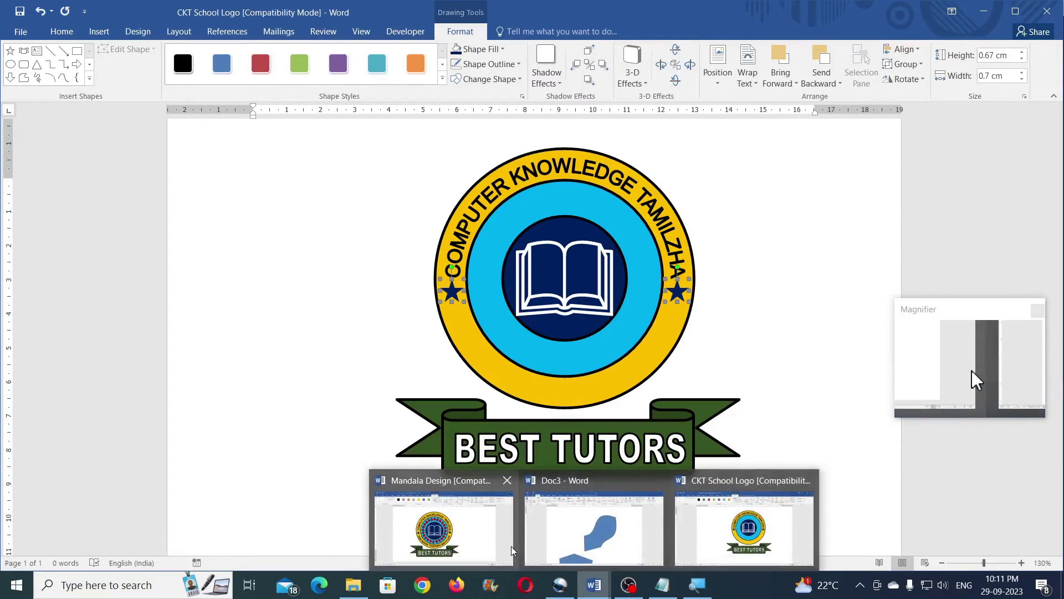
mouse_move(594, 584)
left_click(480, 472)
left_click(377, 396)
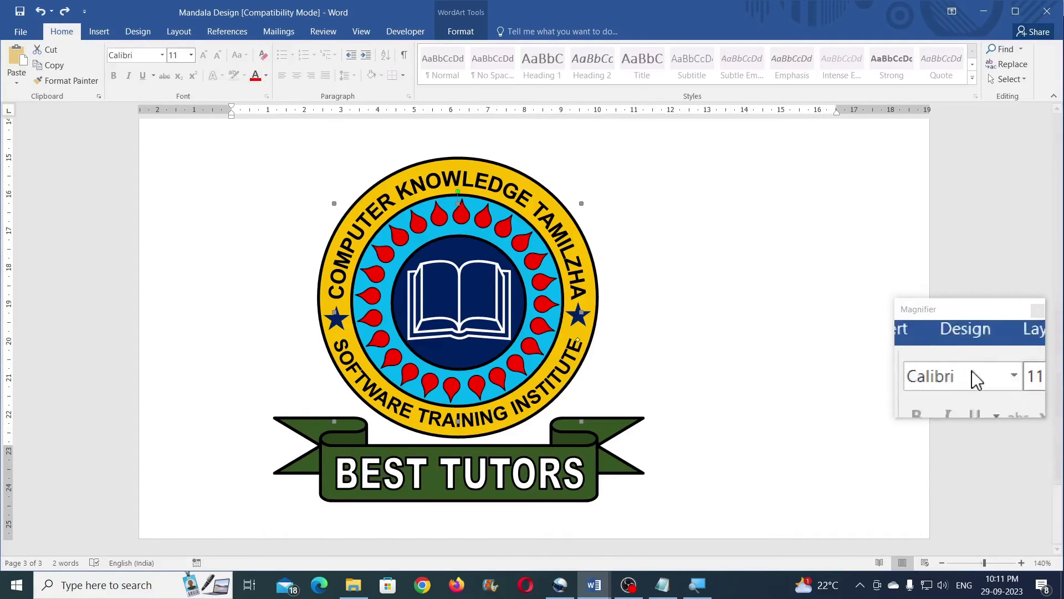
left_click(461, 32)
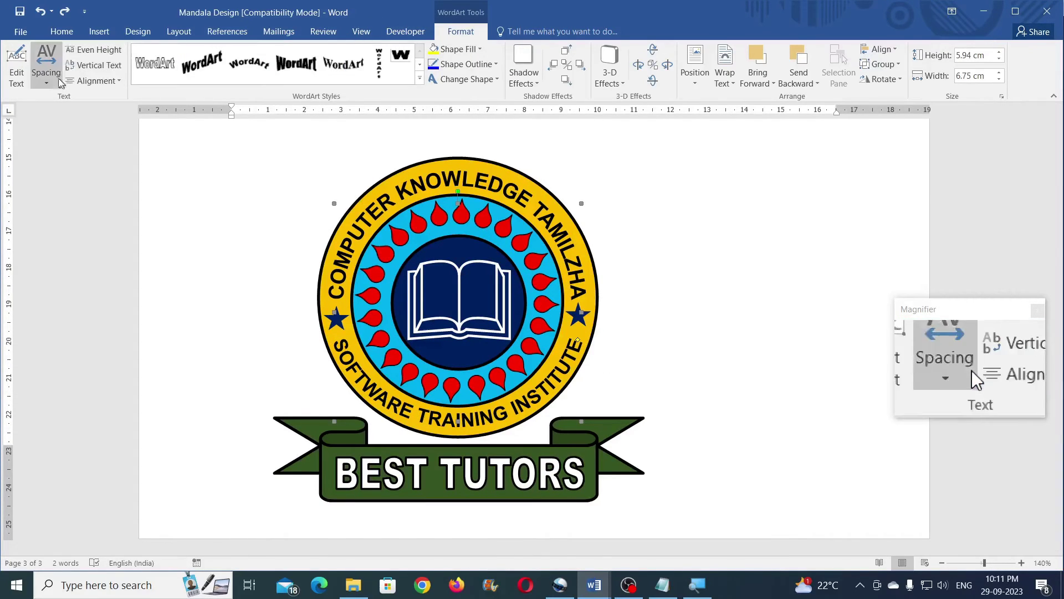
left_click(16, 65)
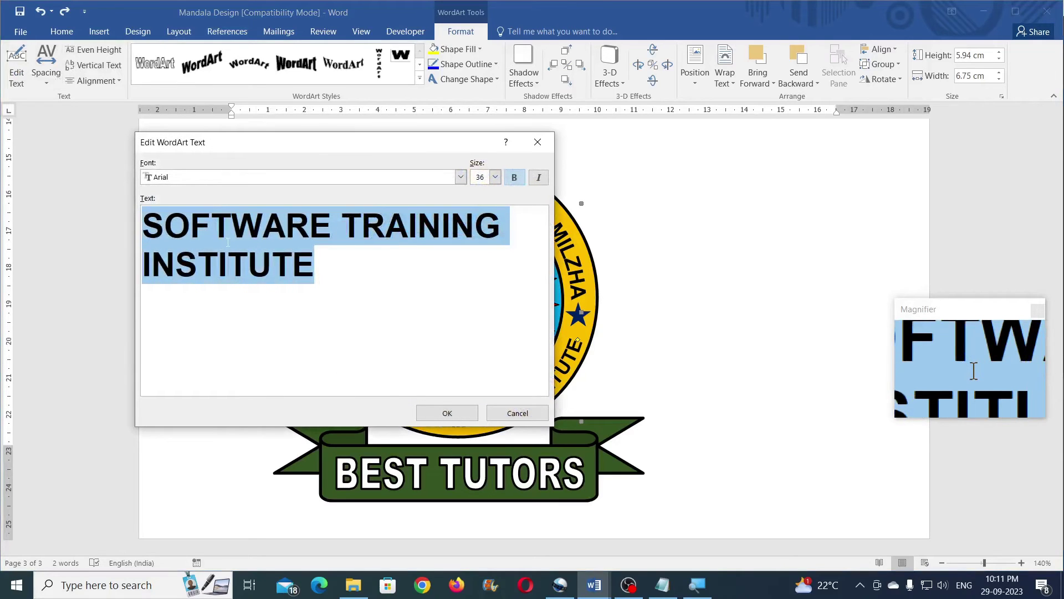
left_click(523, 415)
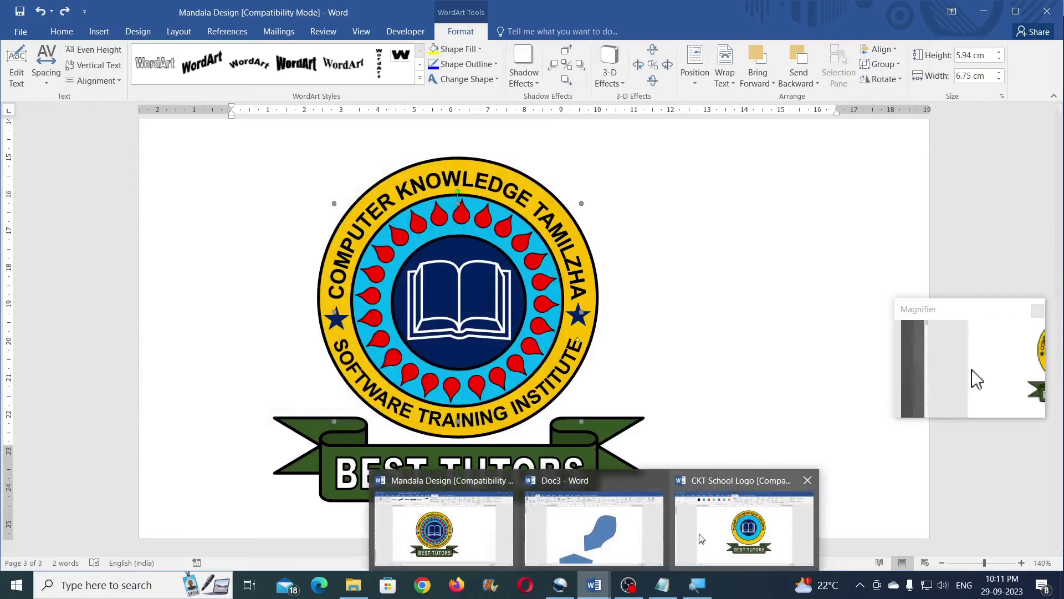
mouse_move(593, 584)
left_click(699, 535)
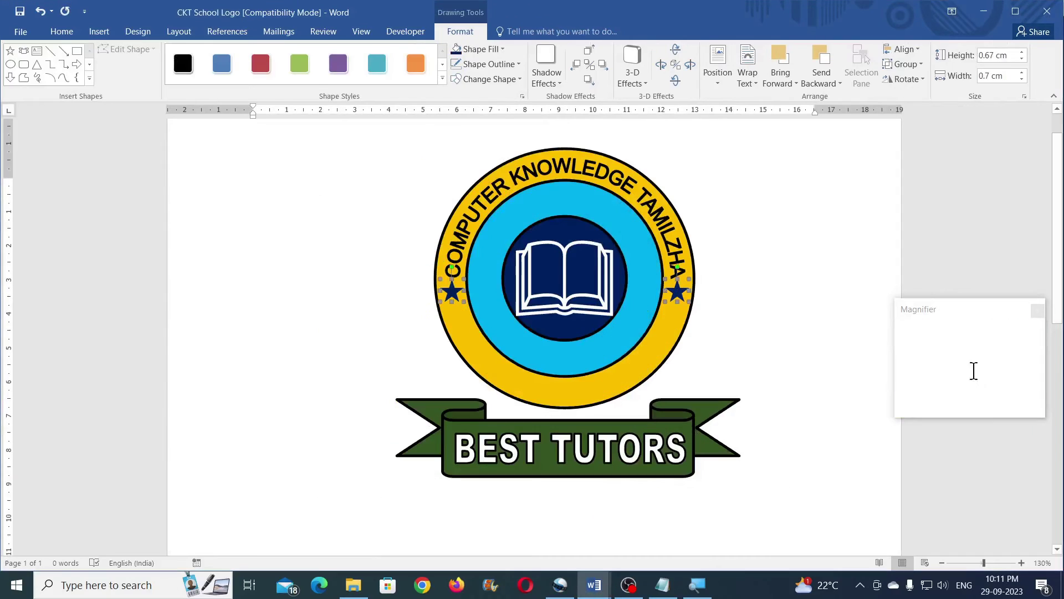
left_click(92, 34)
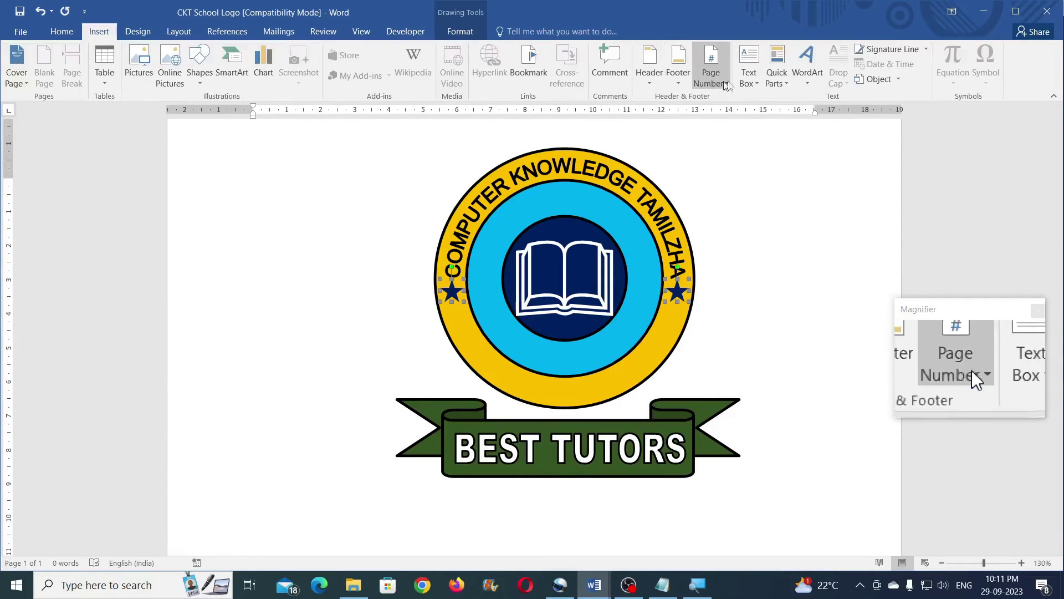
Step: Insert plain WordArt reading 'SOFTWARE TRAINING INSTITUTE' in Arial
left_click(807, 69)
left_click(832, 141)
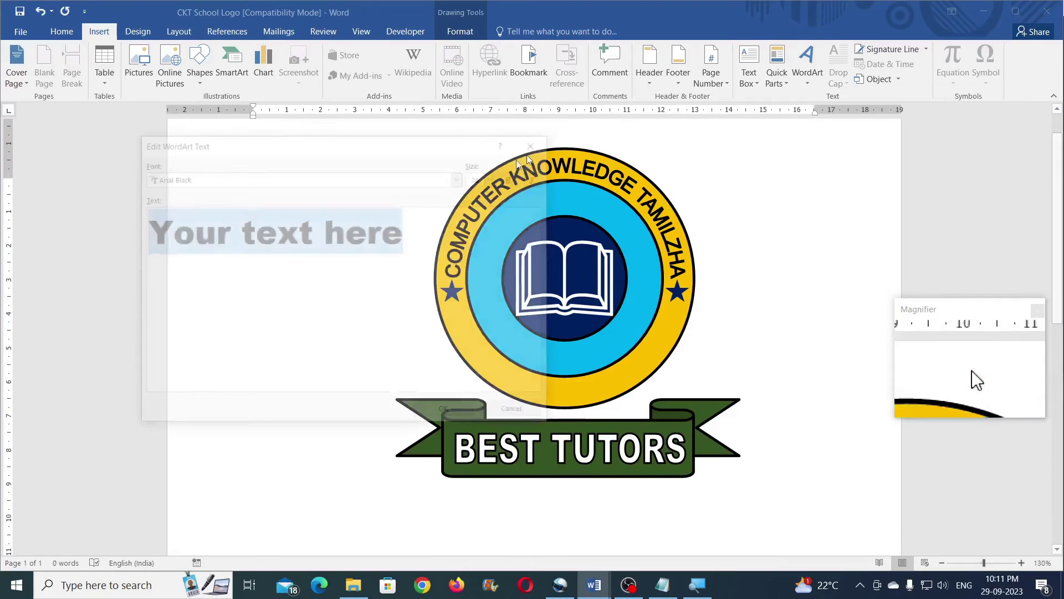
type("SOFTWARE TRAINING INSTITUTE")
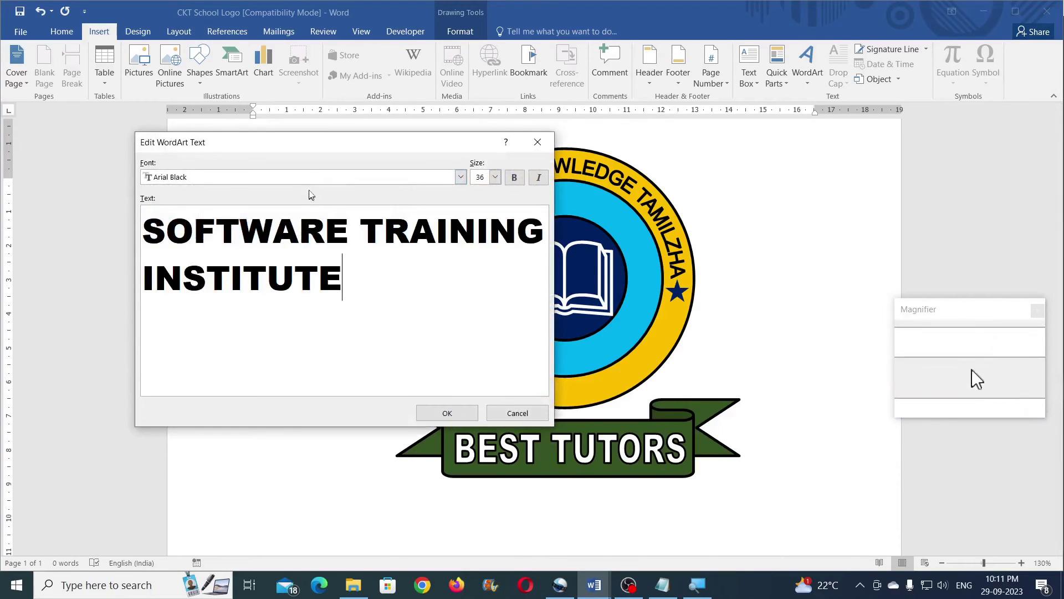
left_click(309, 177)
left_click(194, 240)
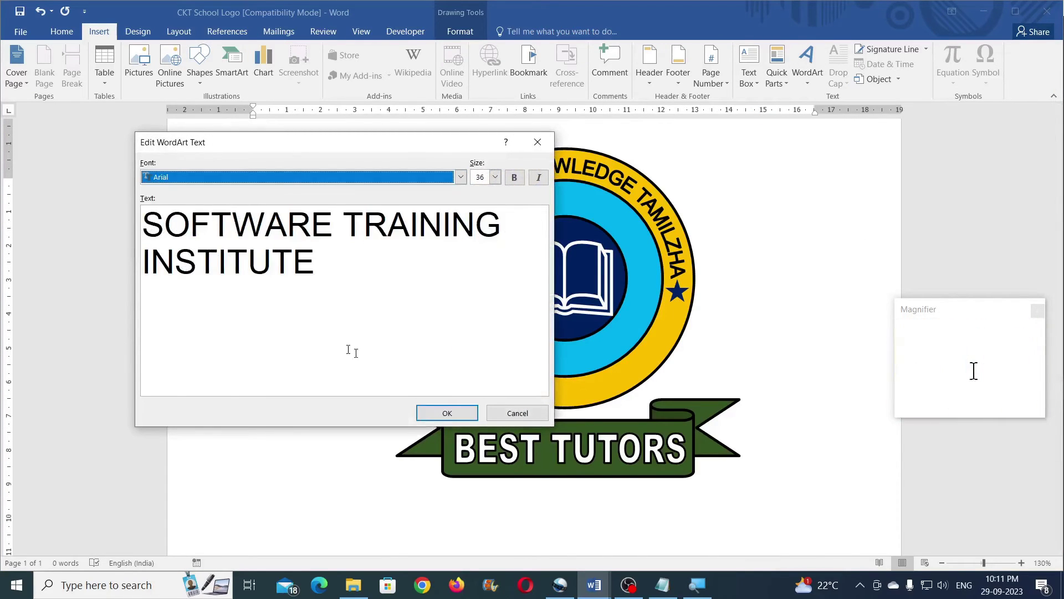
left_click(423, 412)
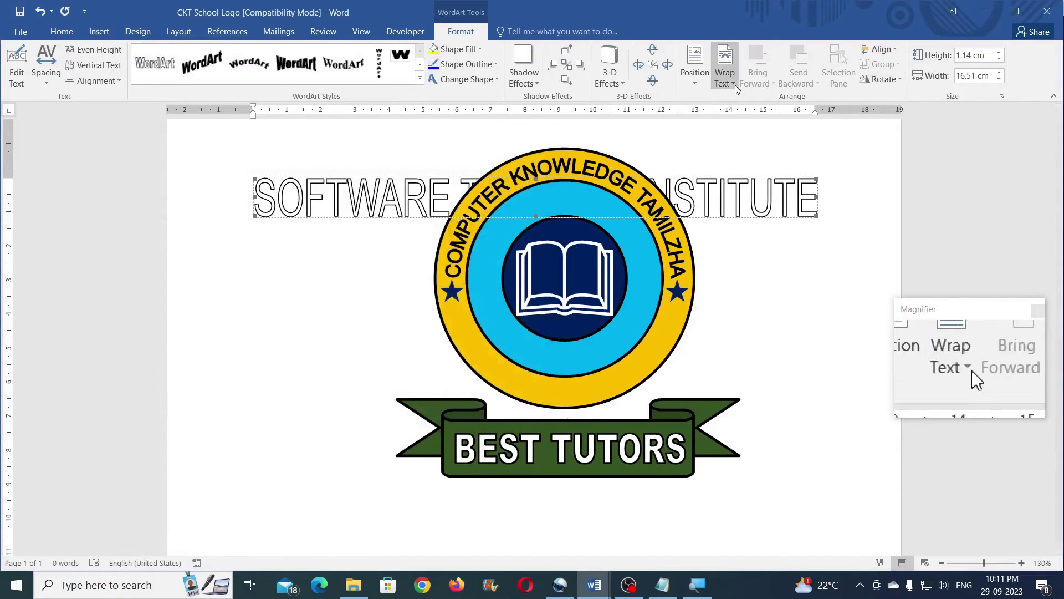
Step: Float the WordArt in front of text, bend it into Arch Down, and shrink it
left_click(725, 72)
left_click(748, 194)
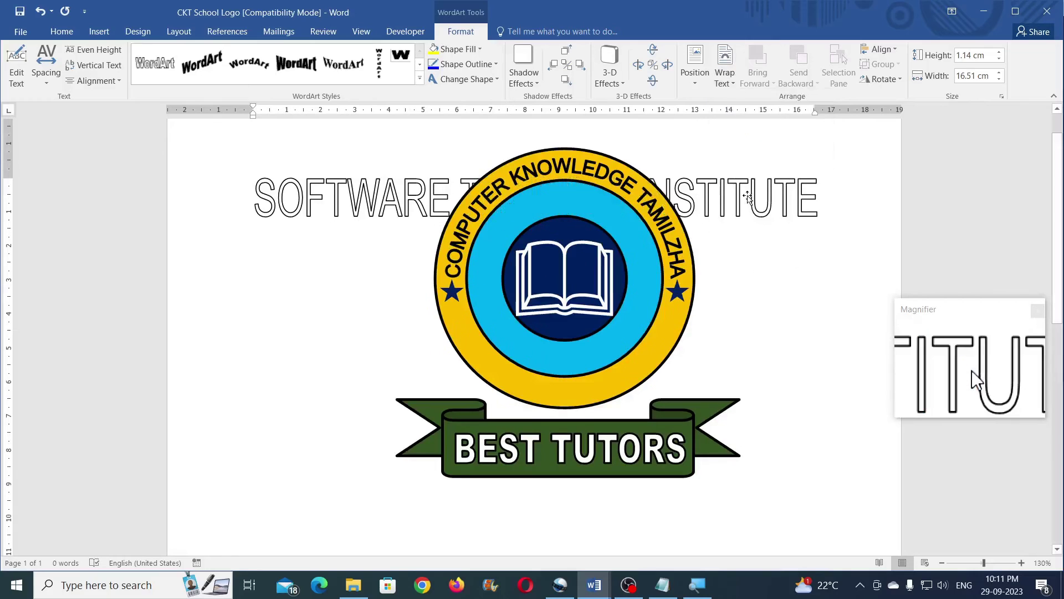
left_click(469, 81)
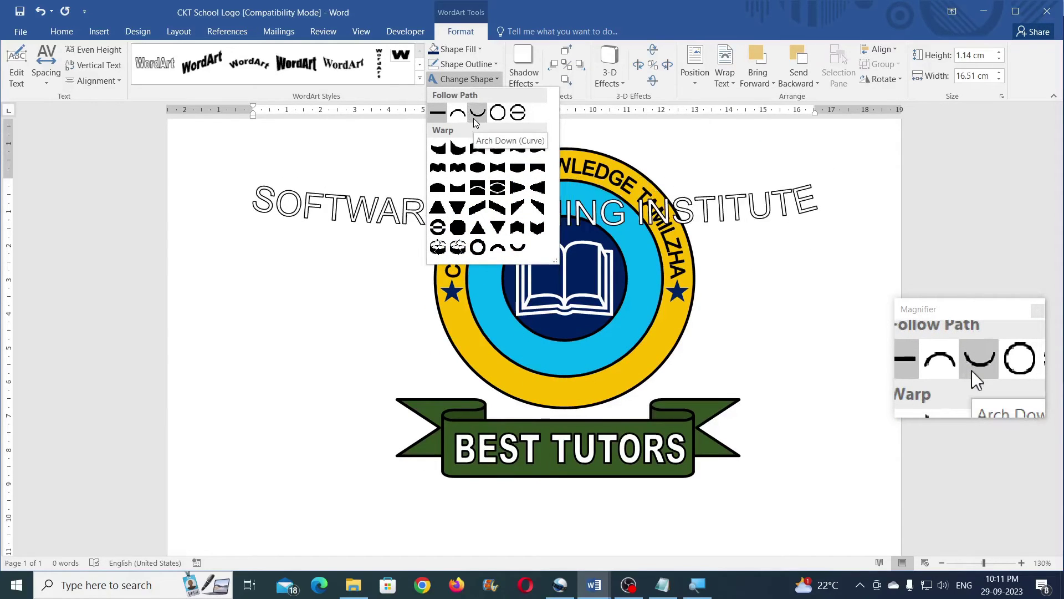
key("Escape")
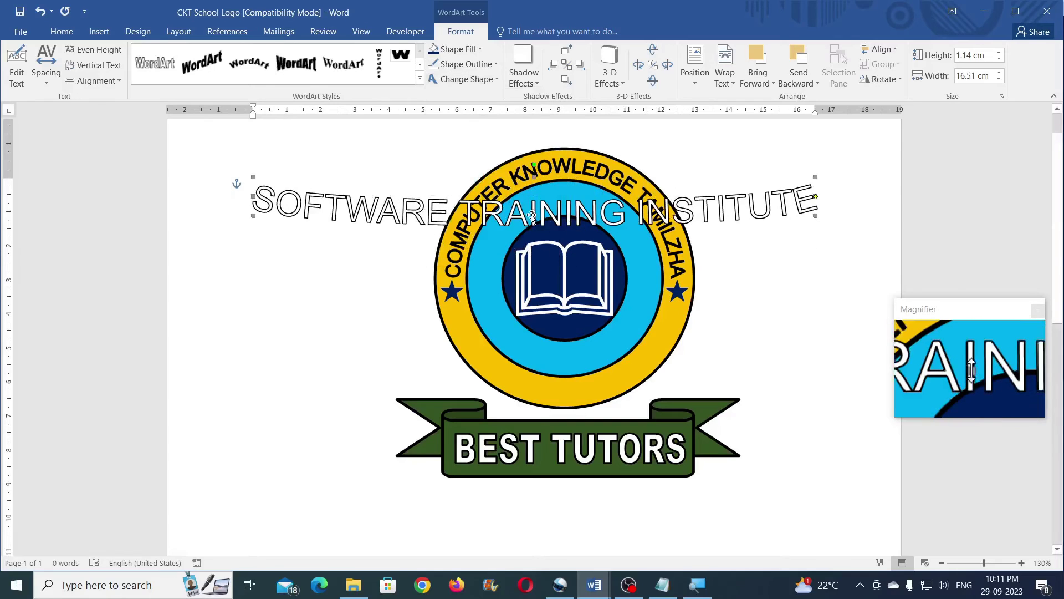
left_click_drag(815, 216, 812, 330)
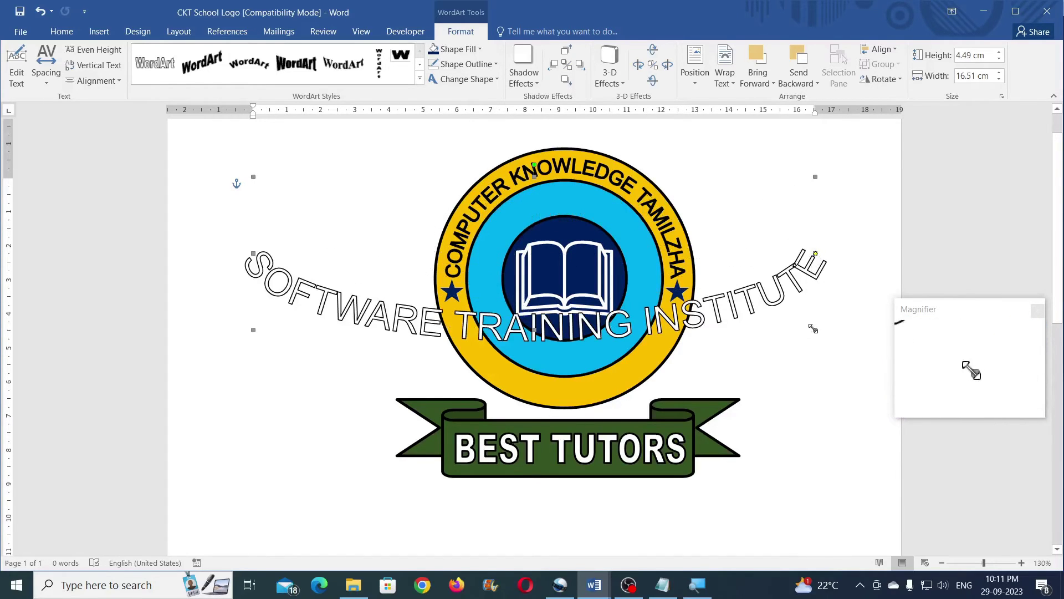
left_click_drag(813, 329, 389, 261)
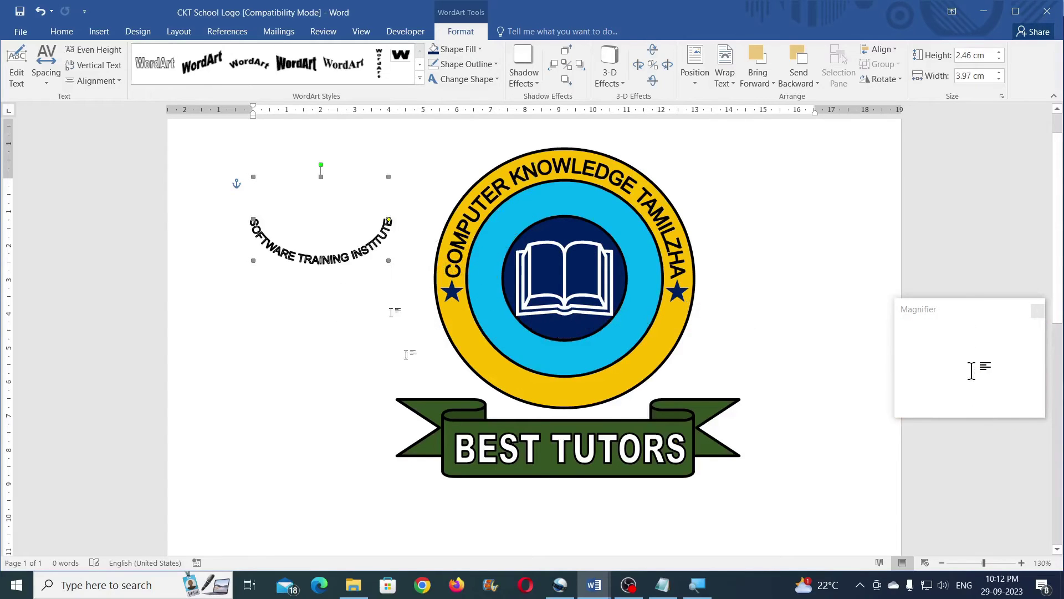
mouse_move(594, 585)
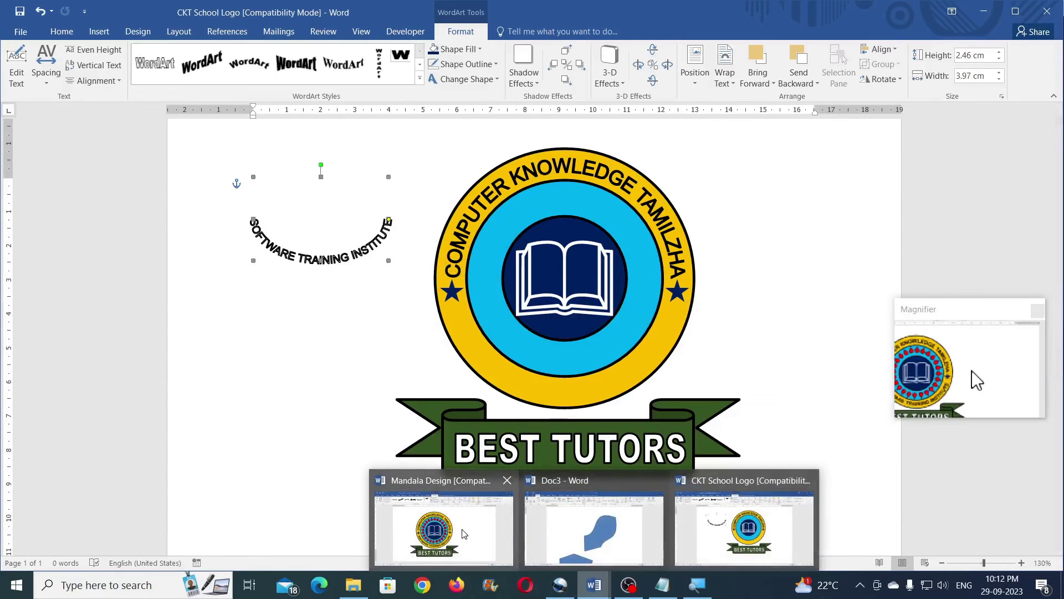
Step: Size the arched text to 5.95 × 6.75 cm and move it onto the lower yellow ring
left_click(464, 533)
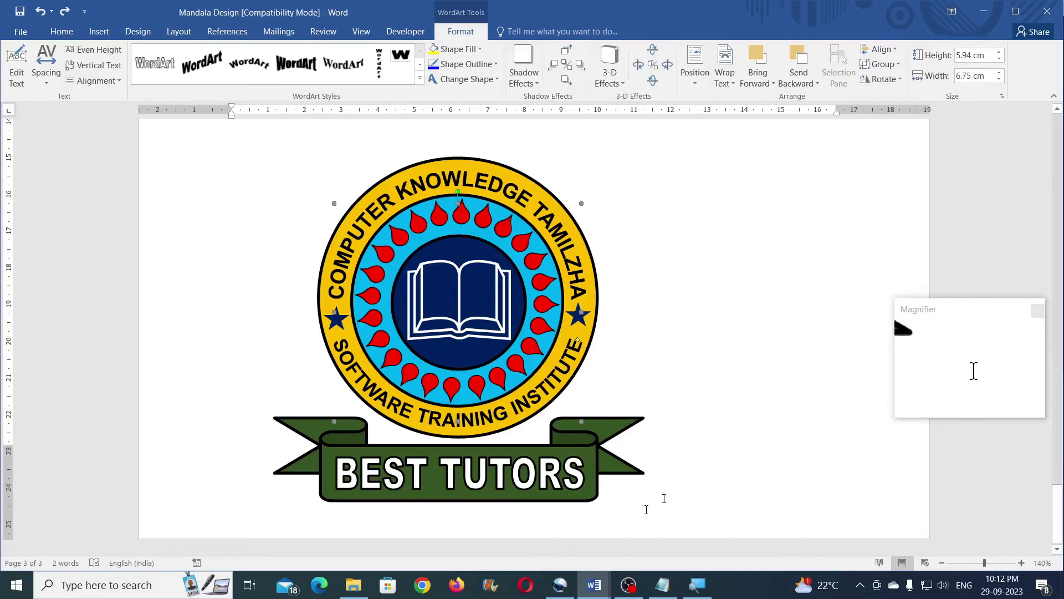
mouse_move(594, 584)
left_click(745, 521)
type("5.95")
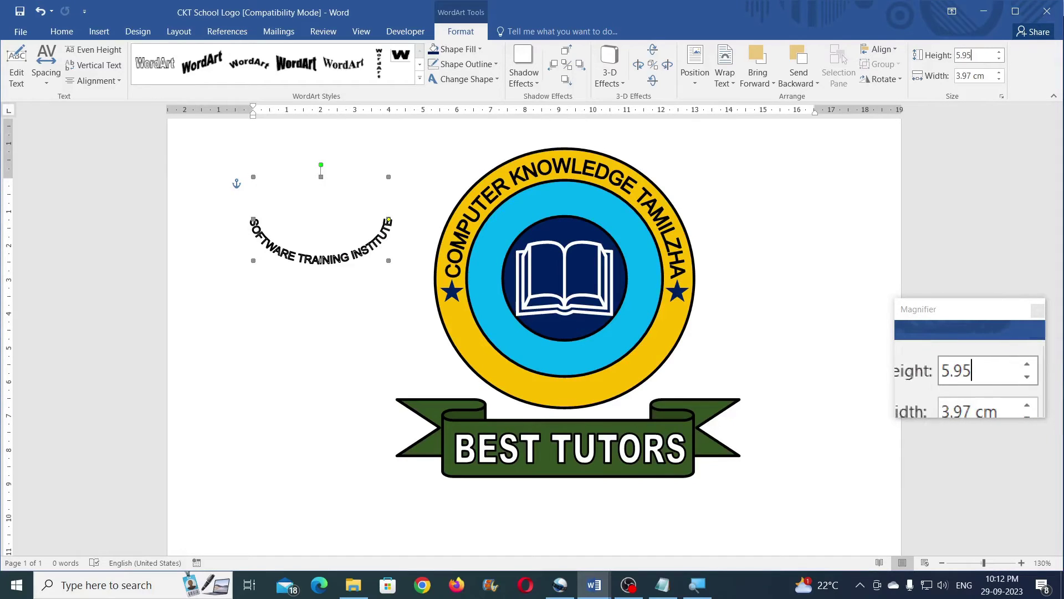
type("6.75")
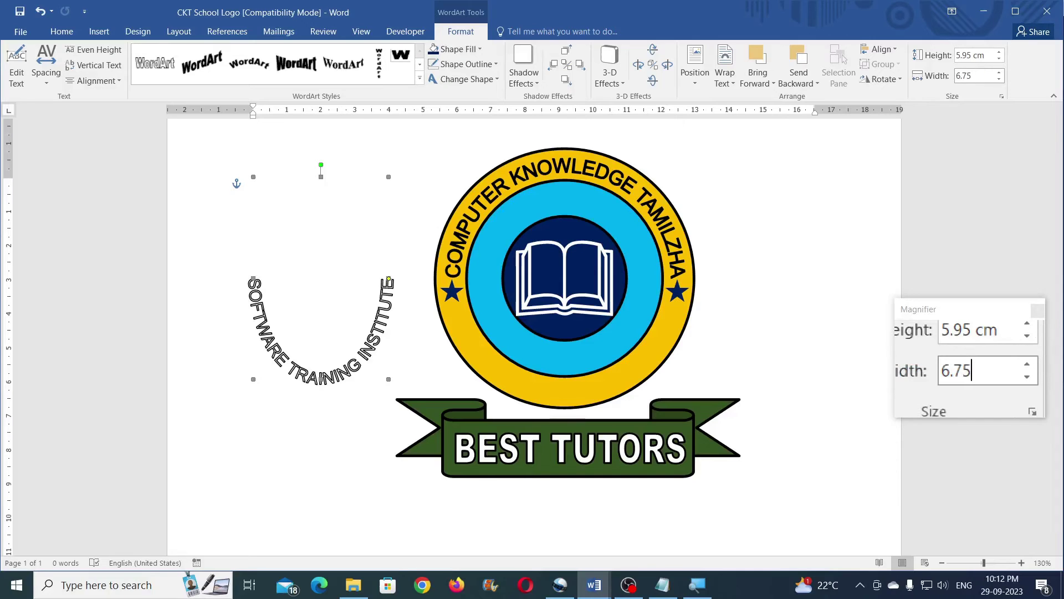
key("Return")
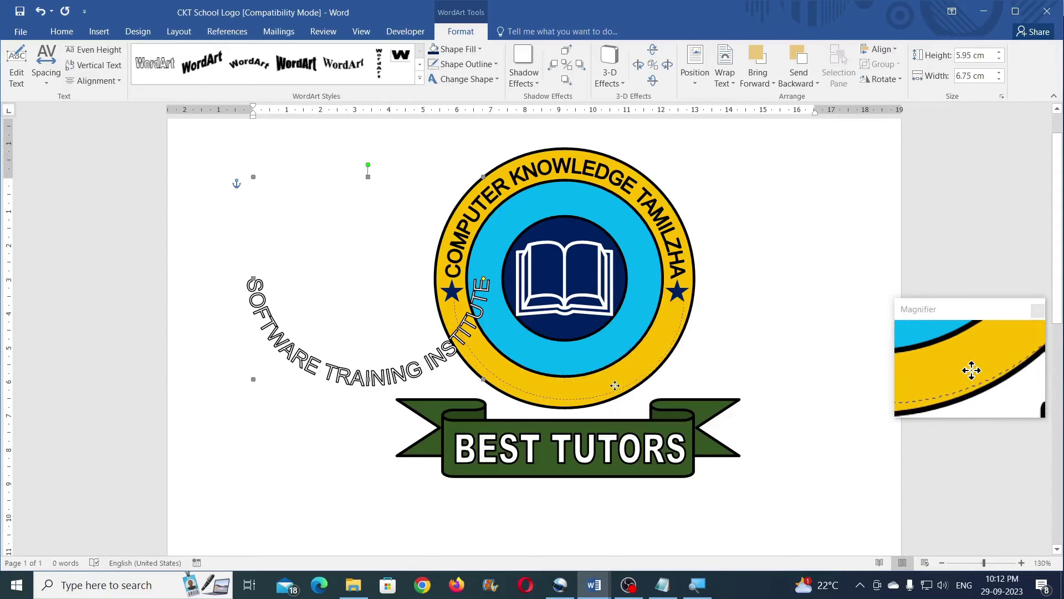
left_click_drag(611, 384, 611, 385)
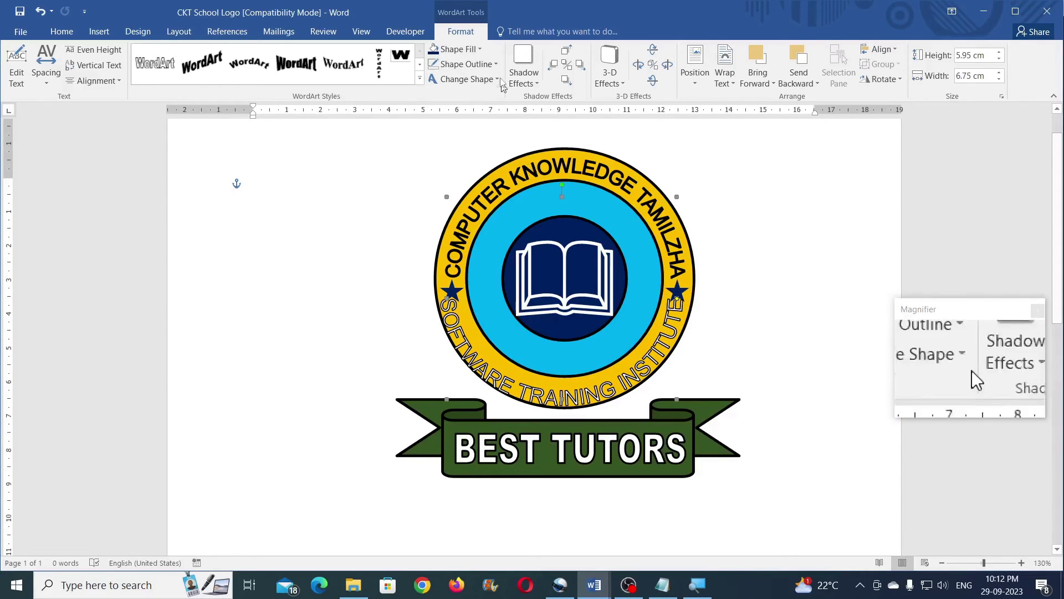
left_click(479, 50)
Step: Inspect the Mandala Design reference's curved lower text, undo the test move, and return to CKT School Logo
left_click(438, 80)
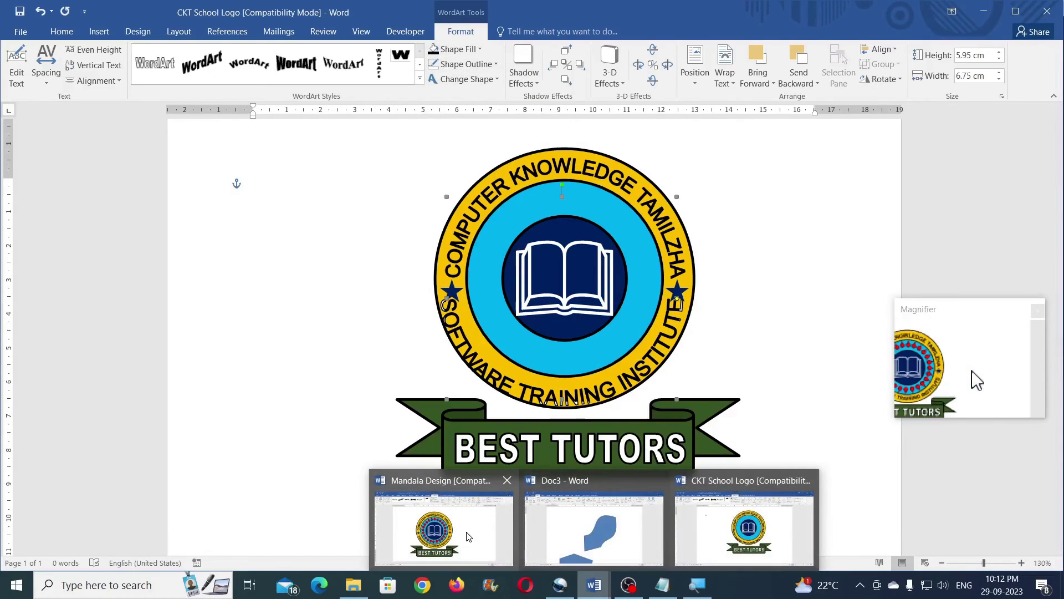
mouse_move(593, 584)
left_click(436, 501)
left_click(407, 408)
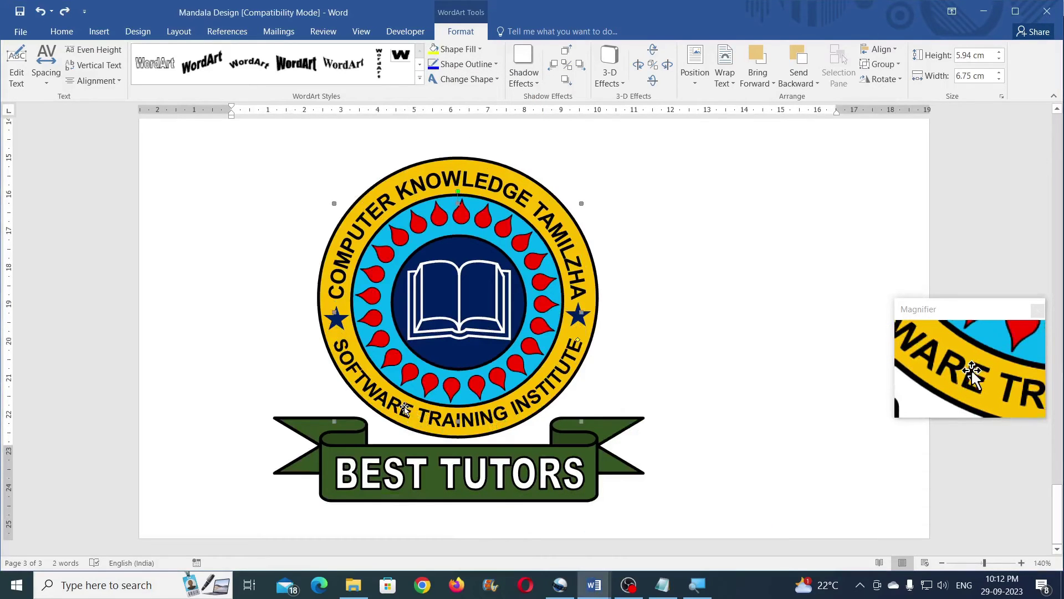
left_click_drag(451, 418, 499, 429)
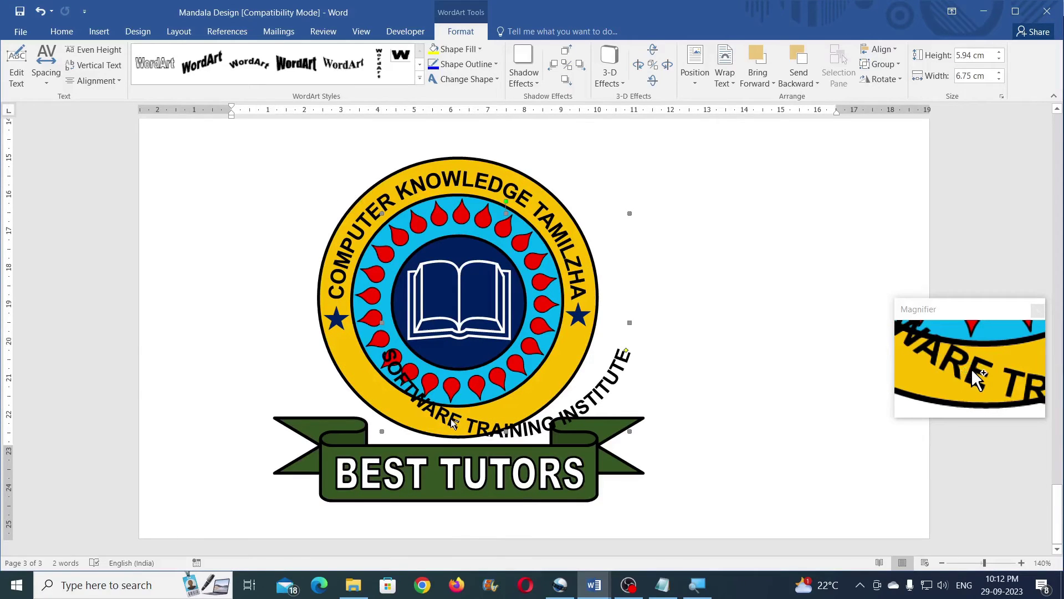
key("ctrl+z")
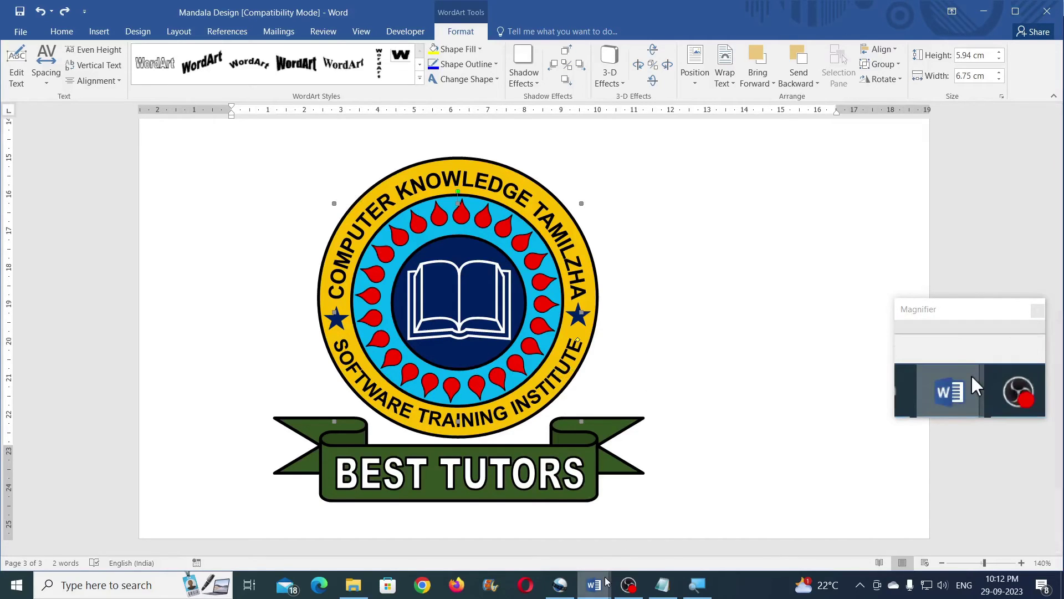
mouse_move(594, 584)
left_click(744, 527)
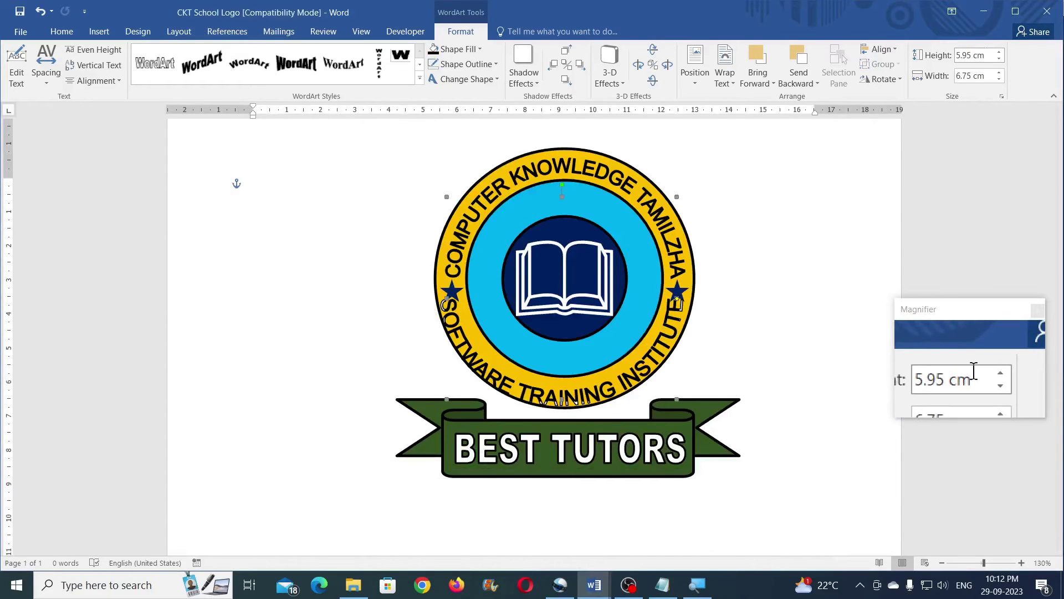
left_click(987, 55)
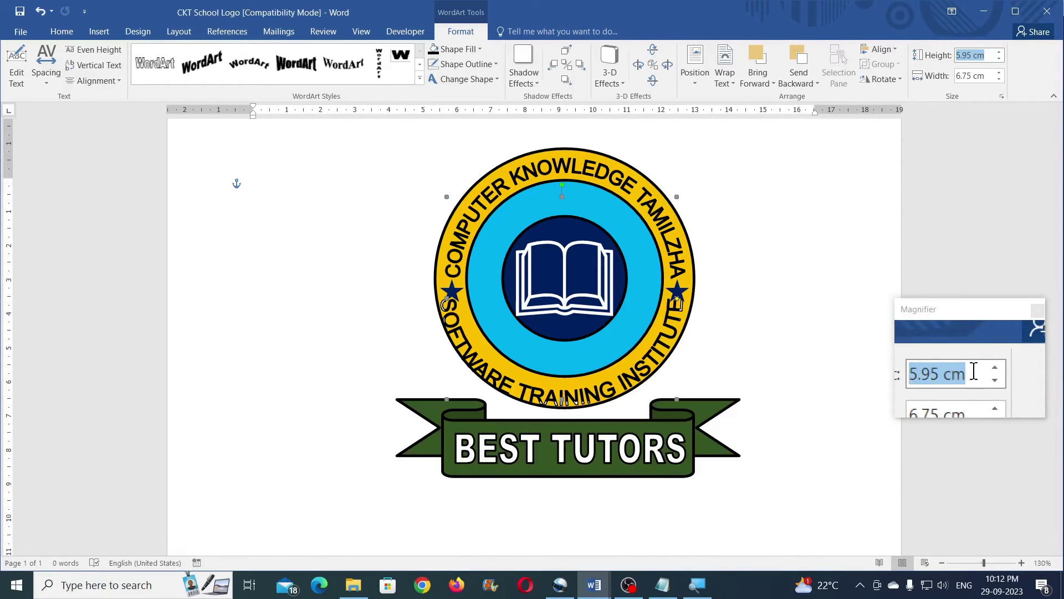
Step: Set the arched text height to 5.94 cm and reshape its arc and width to about 6.3 cm
type("5.94")
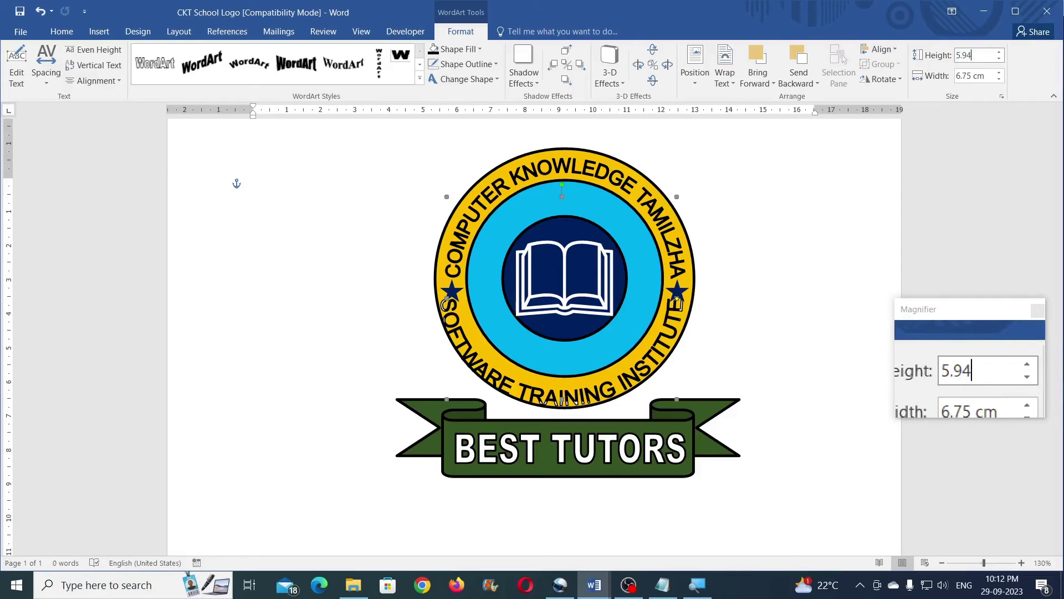
key("Return")
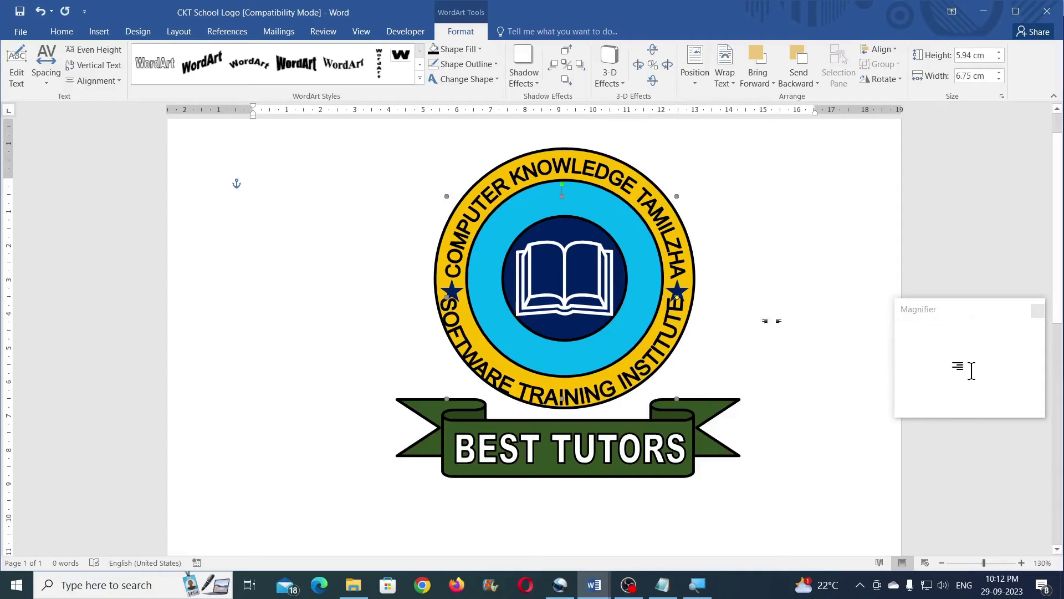
left_click_drag(563, 399, 563, 389)
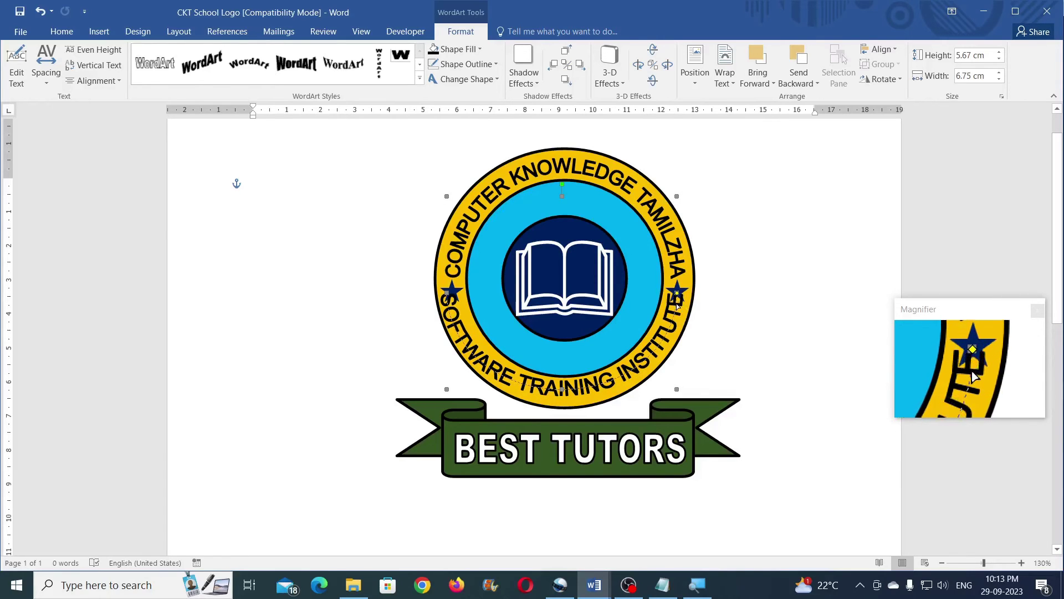
left_click_drag(677, 302, 677, 304)
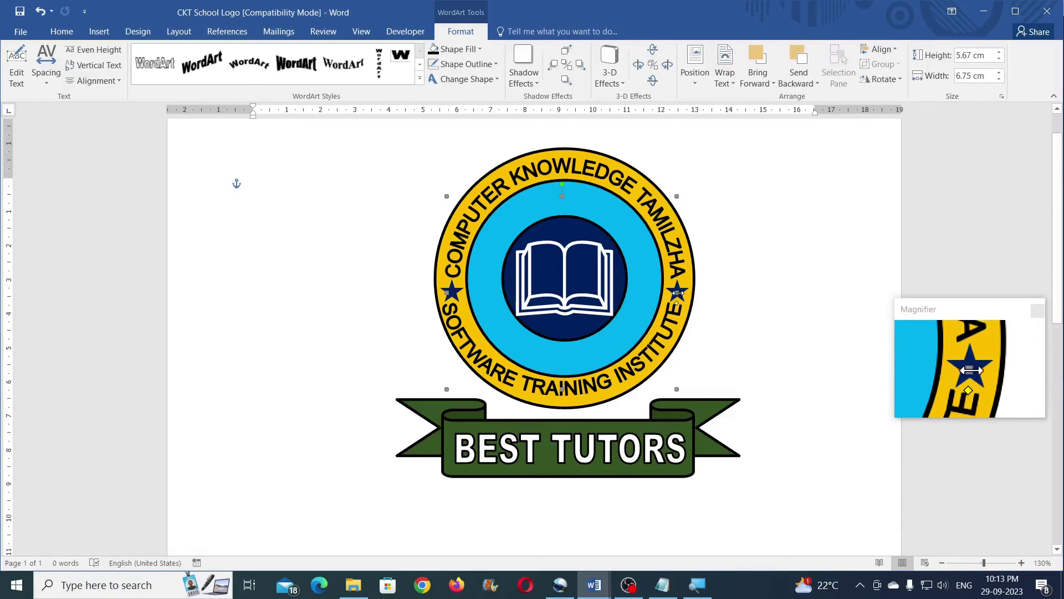
left_click_drag(676, 292, 673, 293)
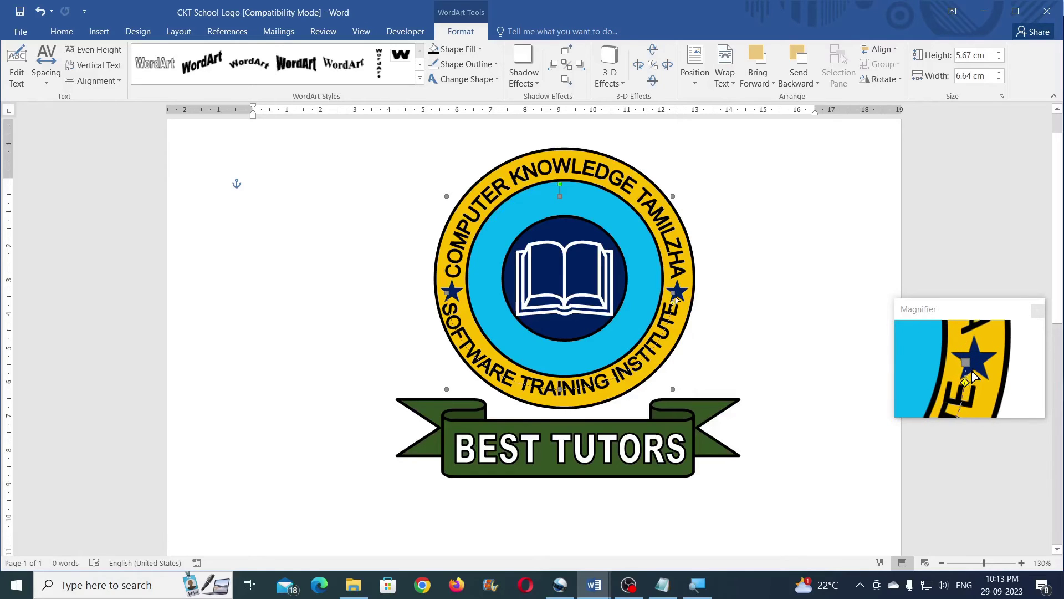
left_click_drag(675, 300, 676, 295)
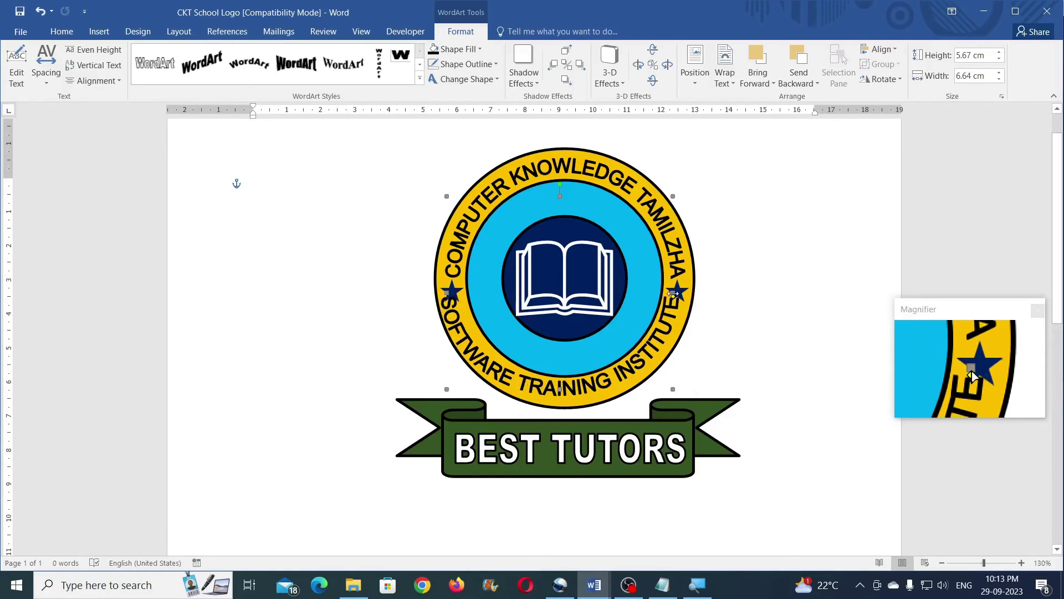
mouse_move(672, 294)
left_mouse_down()
mouse_move(653, 296)
mouse_move(647, 324)
left_mouse_up()
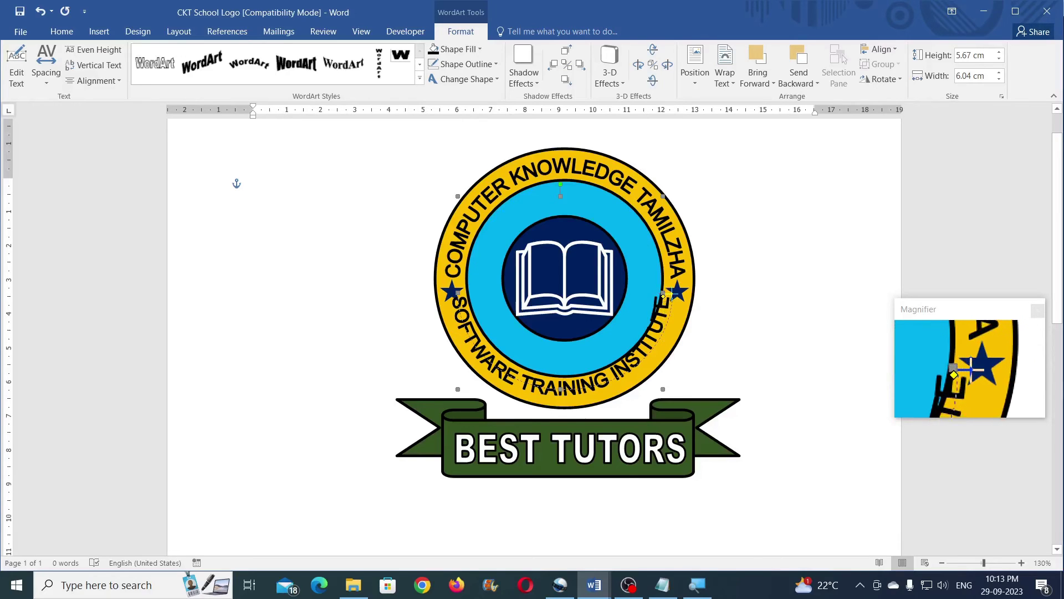
left_click_drag(664, 294, 673, 295)
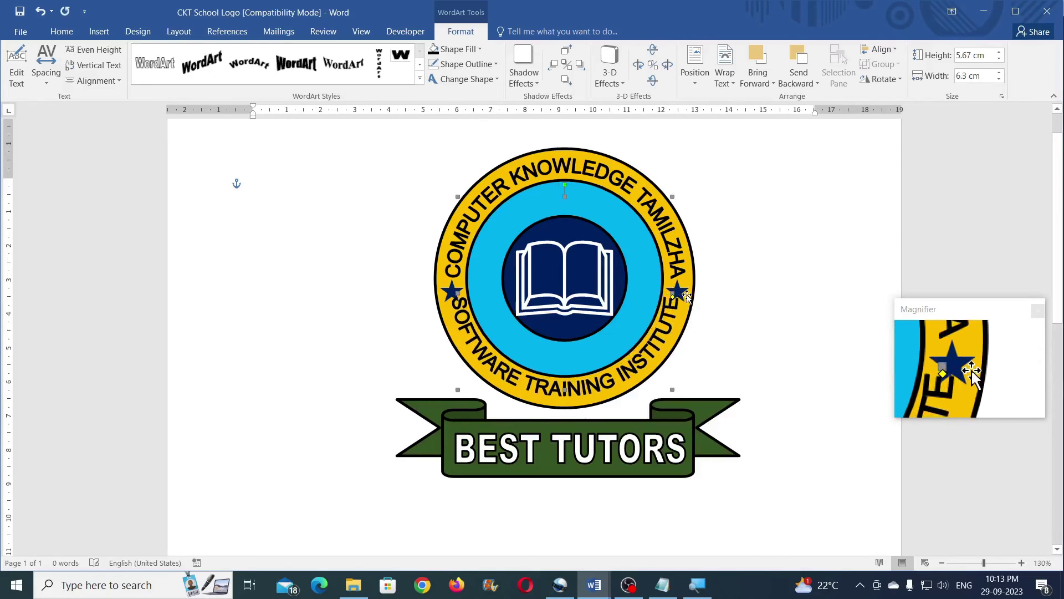
Step: Nudge and resize the arched text until it measures 5.5 × 6.4 cm inside the ring
key("Down")
key("Down")
key("Left")
key("Left")
key("Right")
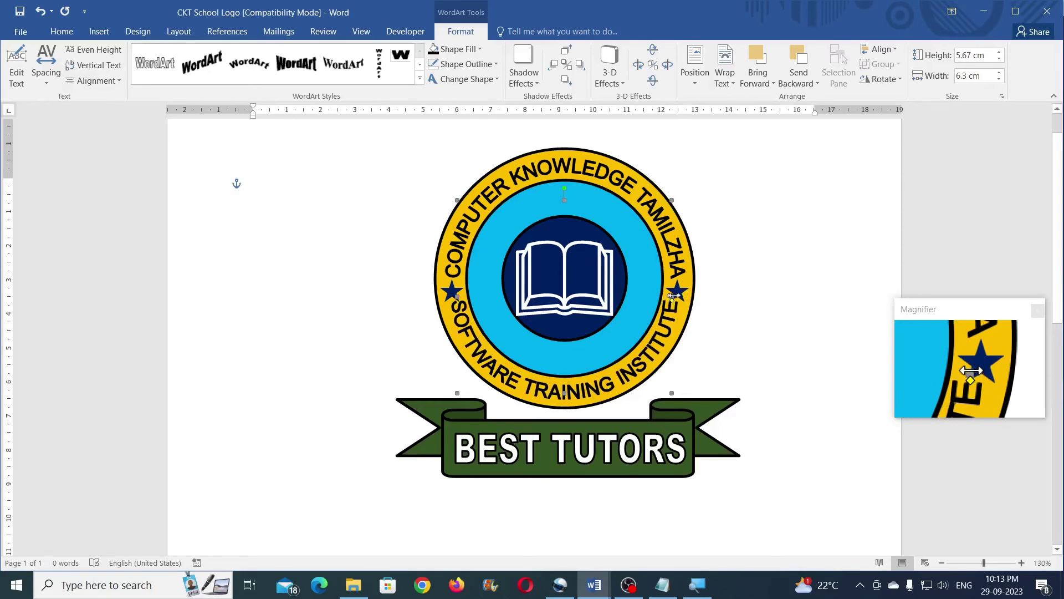
left_click_drag(682, 295, 682, 300)
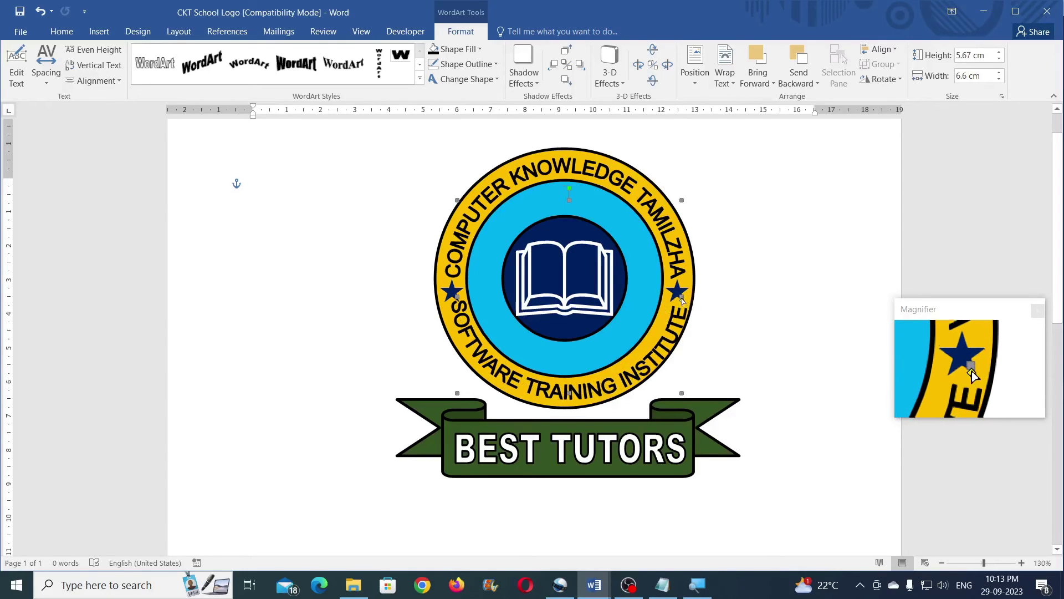
left_click_drag(682, 298, 676, 300)
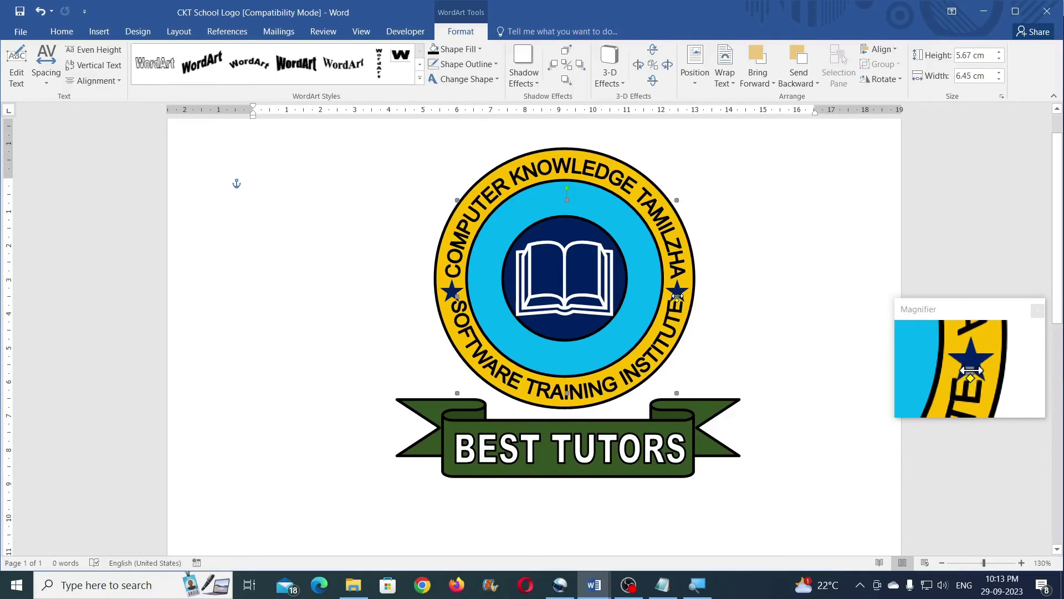
left_click_drag(681, 295, 683, 311)
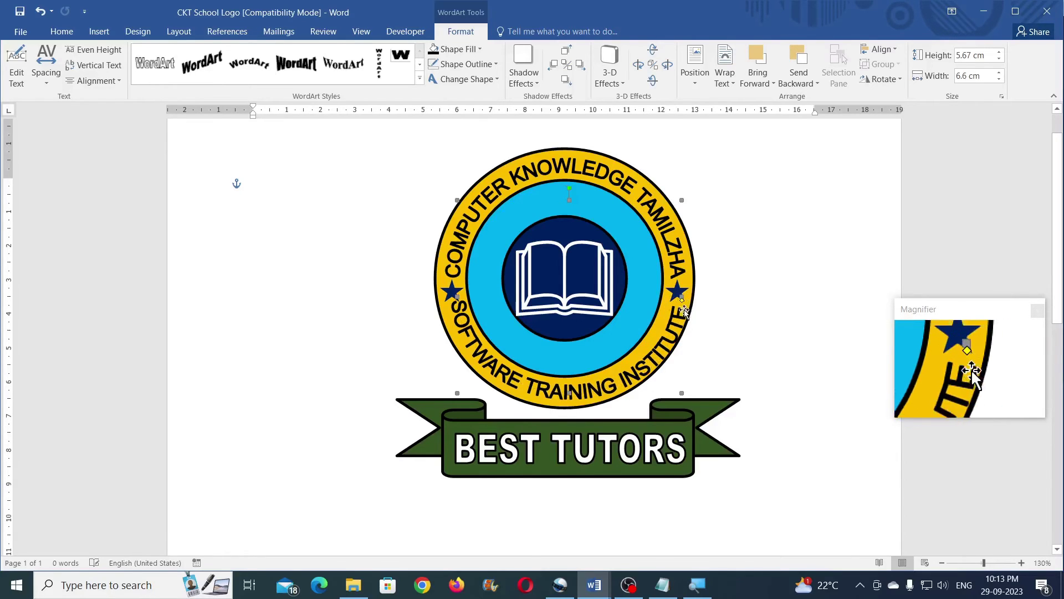
left_click_drag(682, 303, 680, 304)
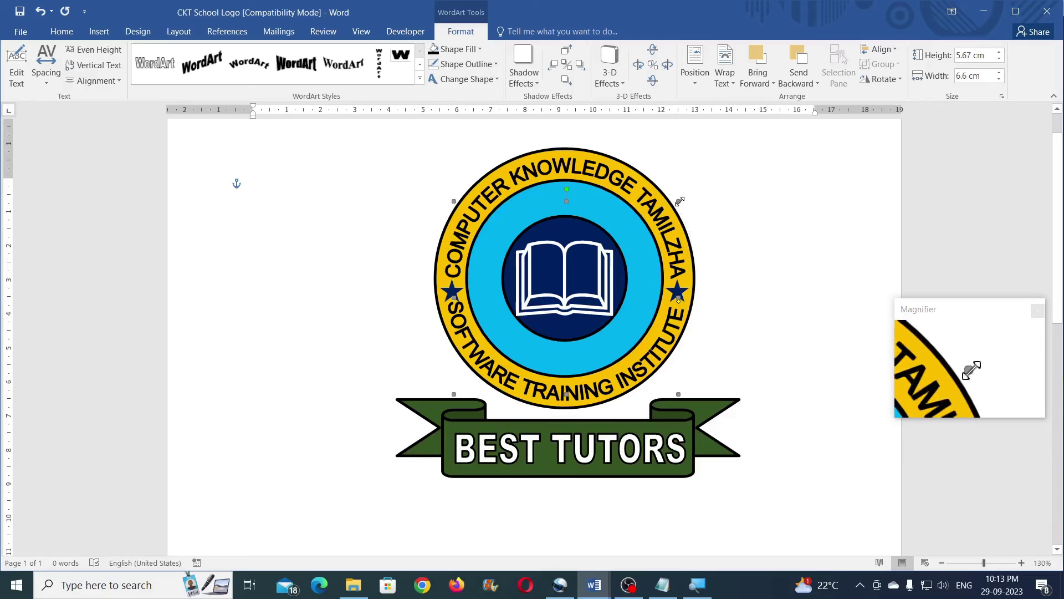
left_click_drag(680, 201, 677, 208)
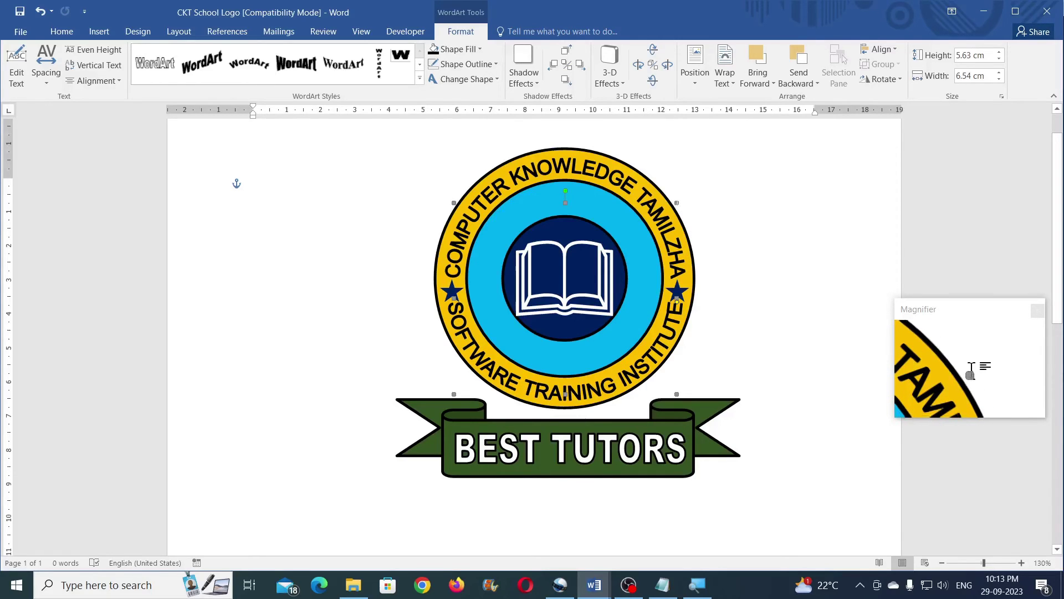
left_click_drag(676, 203, 672, 207)
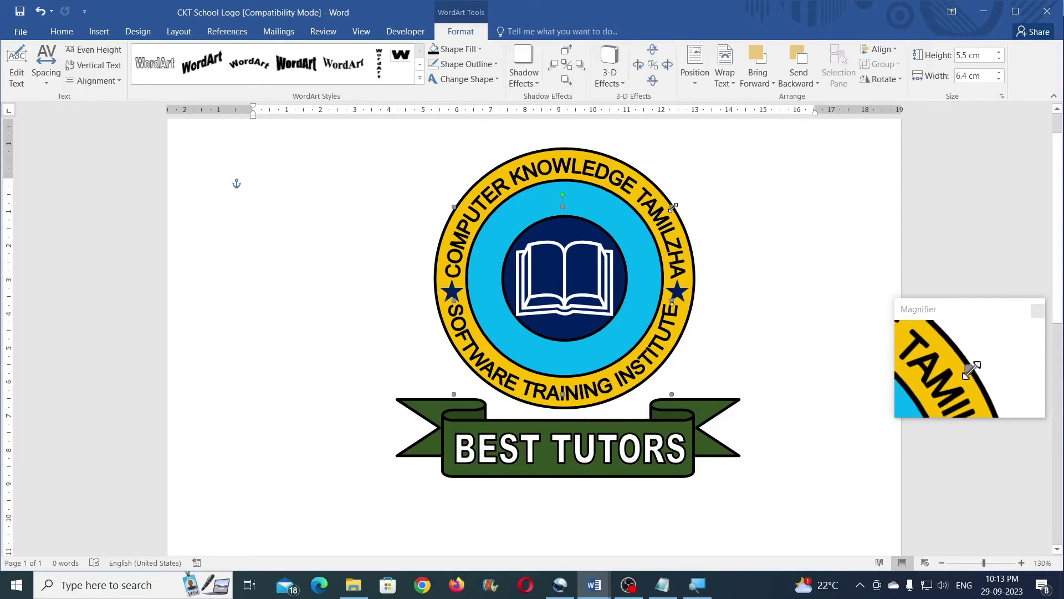
left_click_drag(672, 207, 674, 207)
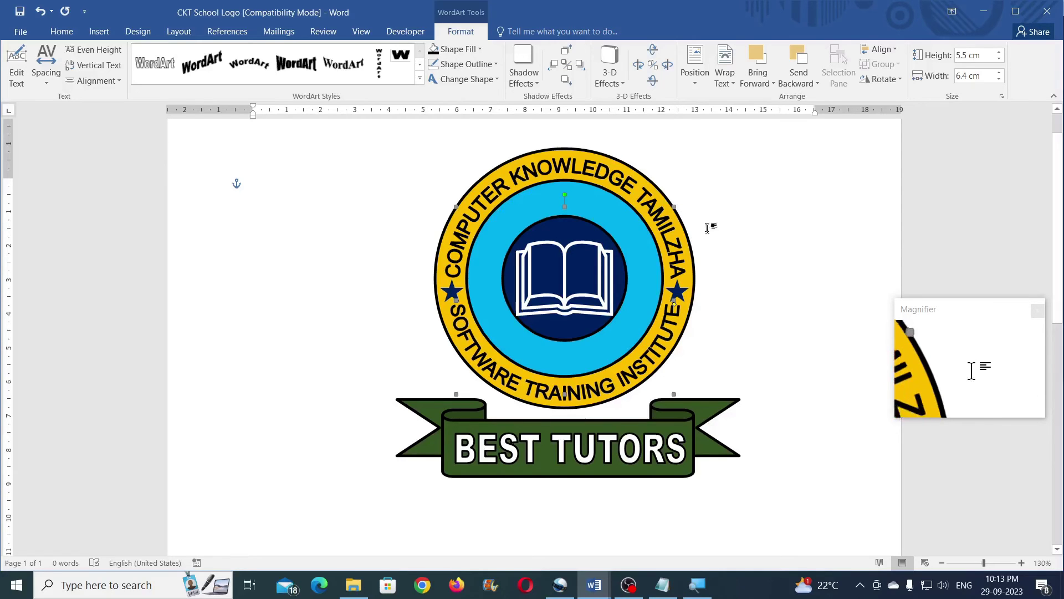
left_click(720, 238)
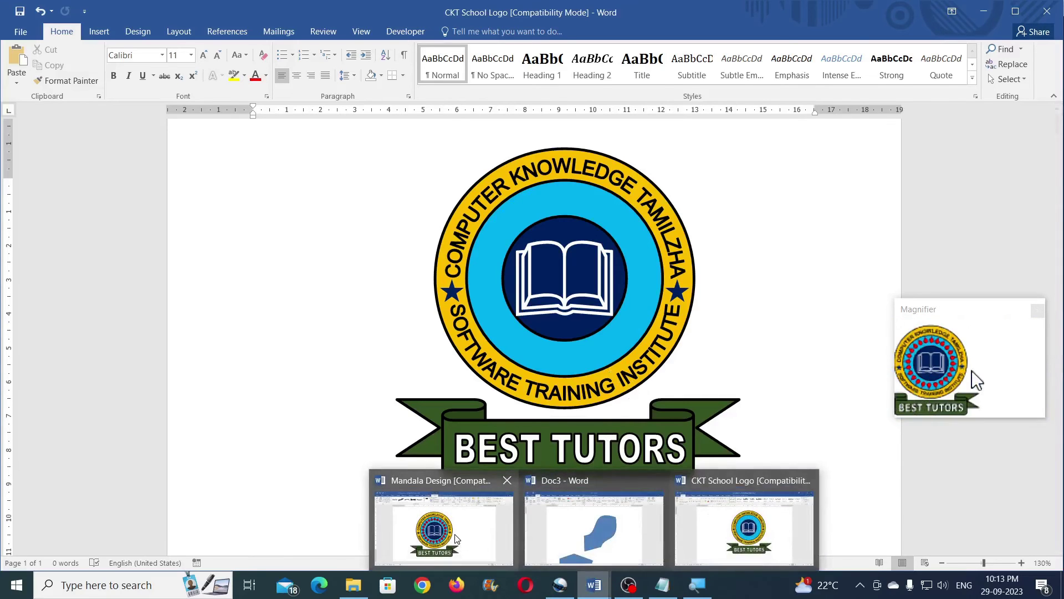
left_click(438, 532)
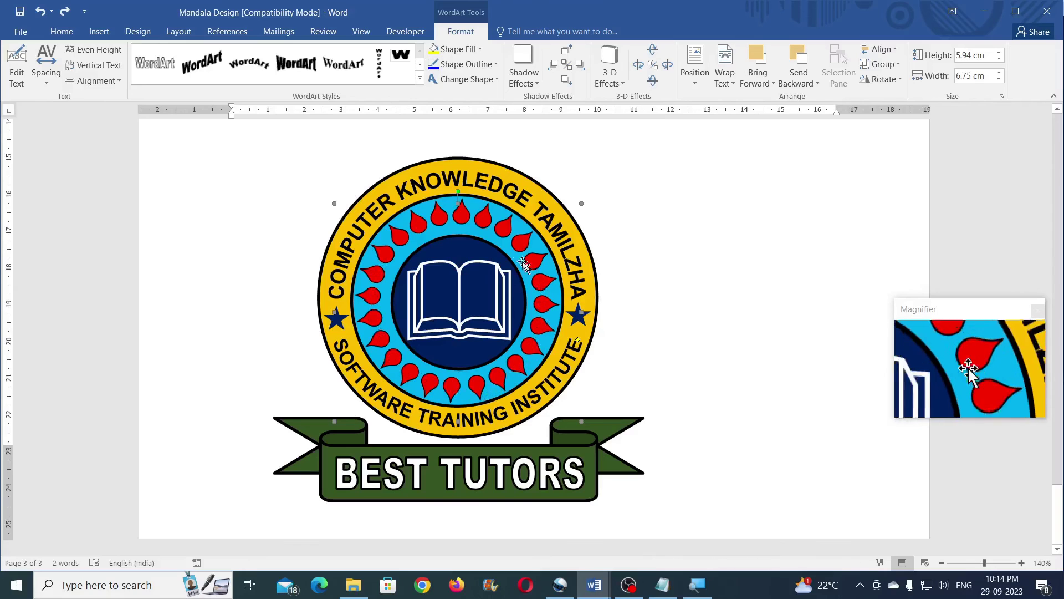
left_click(440, 218)
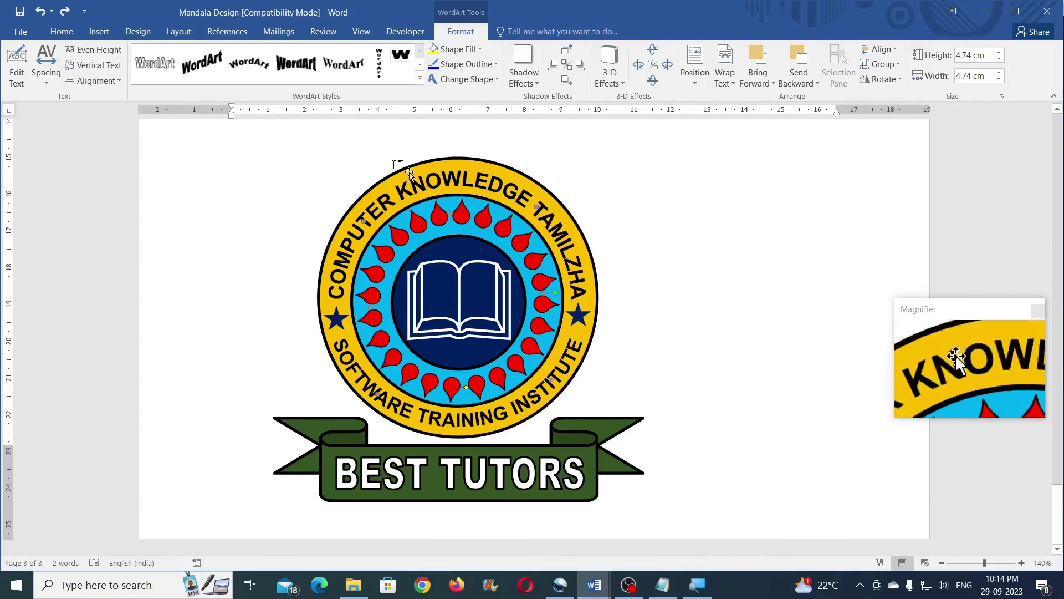
left_click(16, 69)
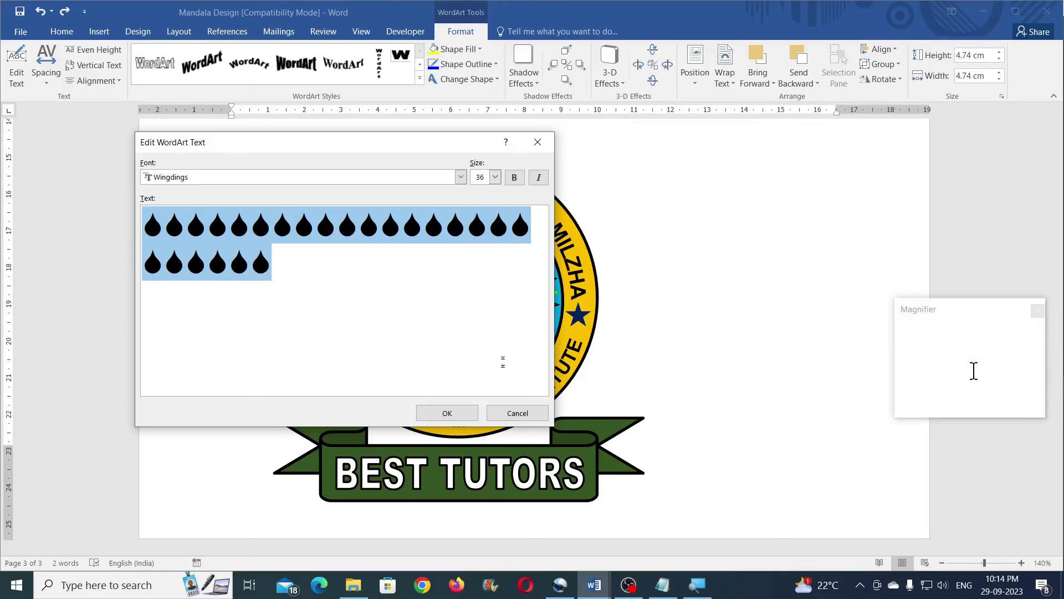
left_click(516, 414)
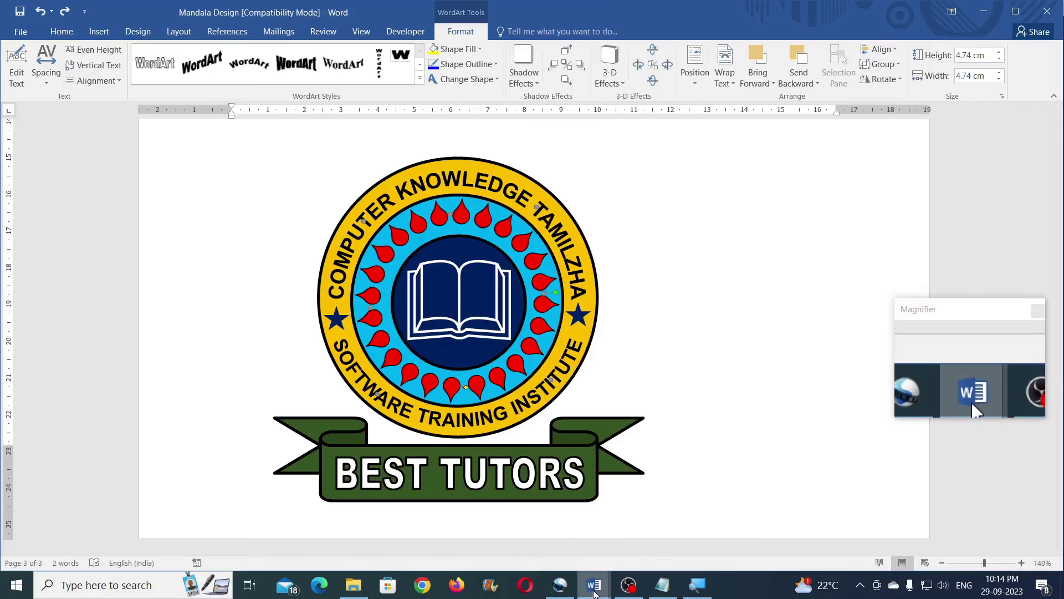
left_click(702, 526)
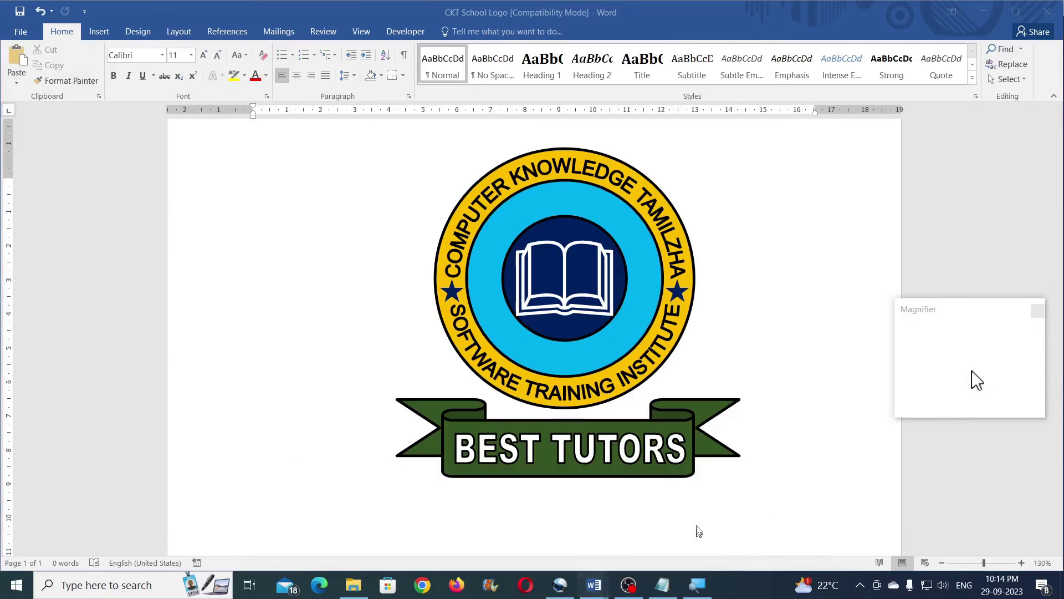
Step: Insert a Wingdings droplet symbol (character code 83) into the document
left_click(99, 31)
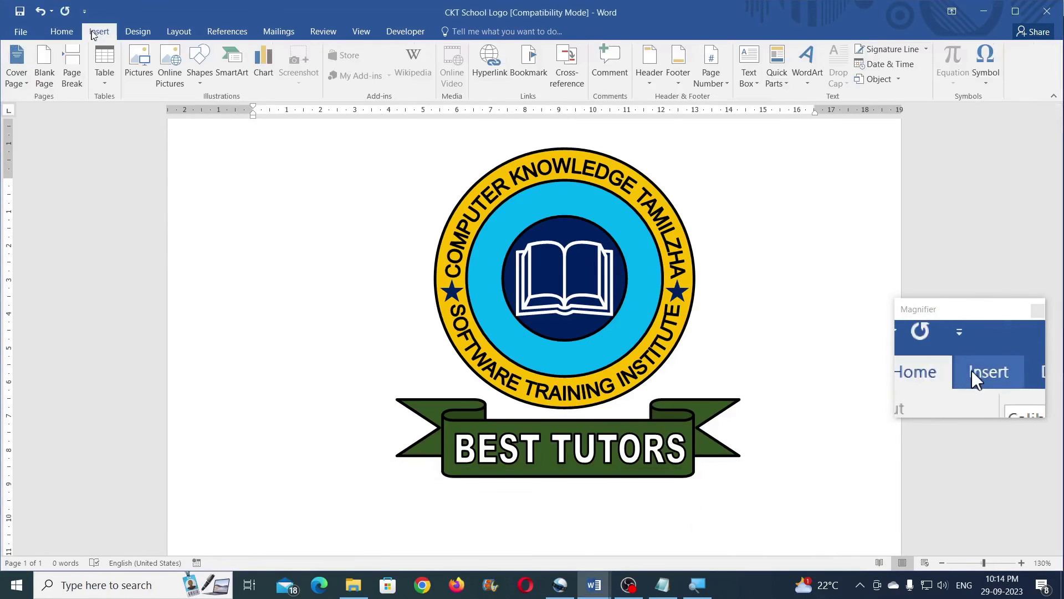
left_click(992, 74)
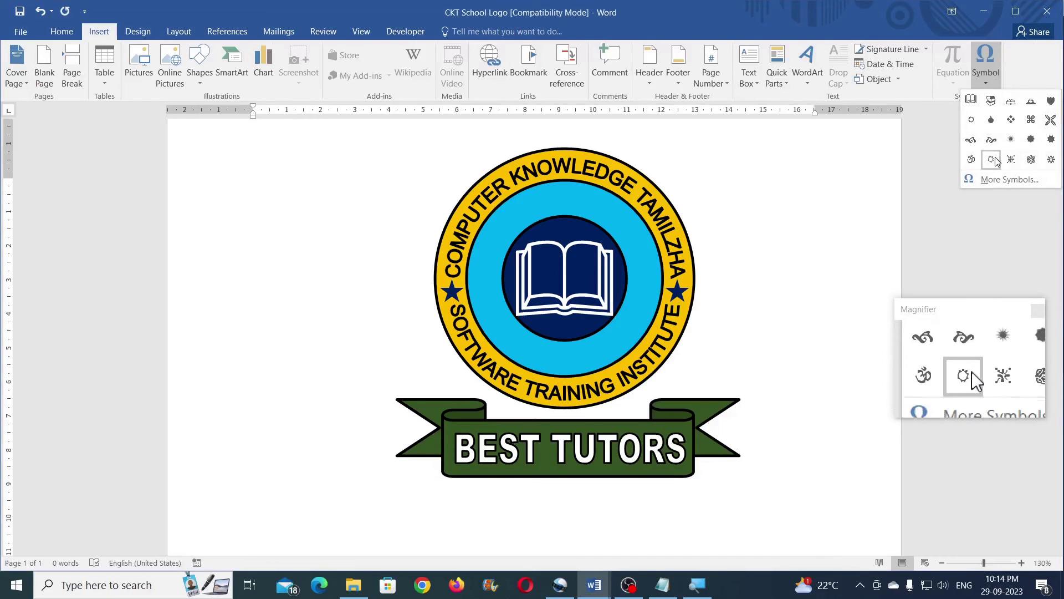
left_click(1001, 181)
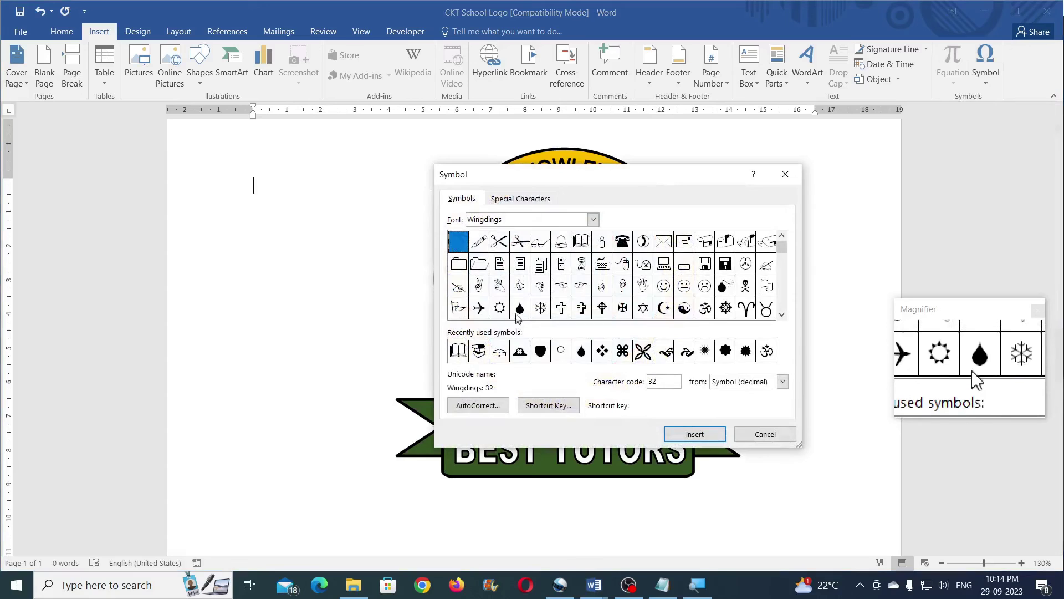
left_click(520, 310)
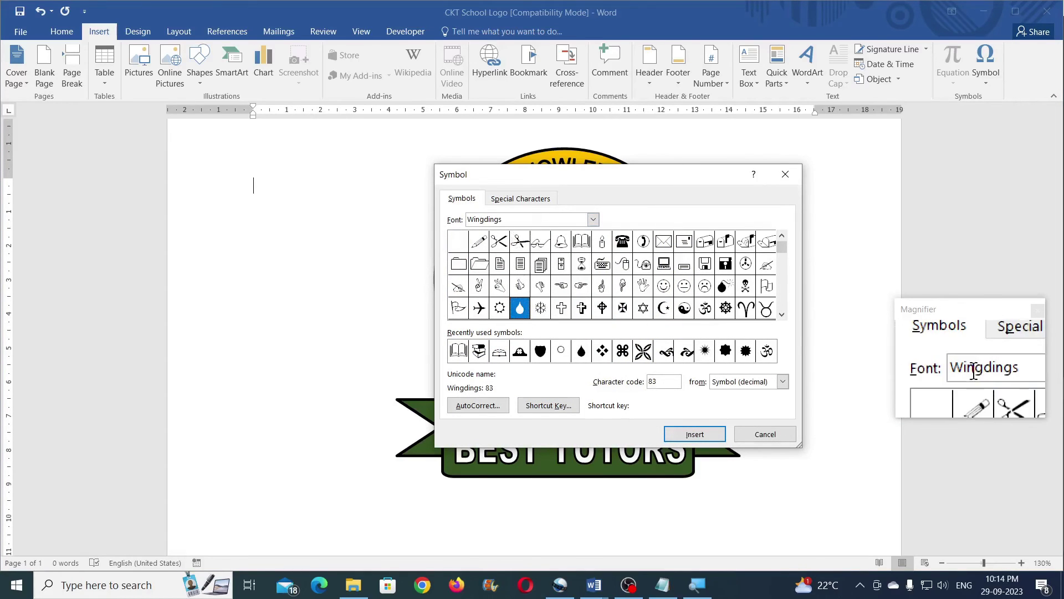
left_click(694, 434)
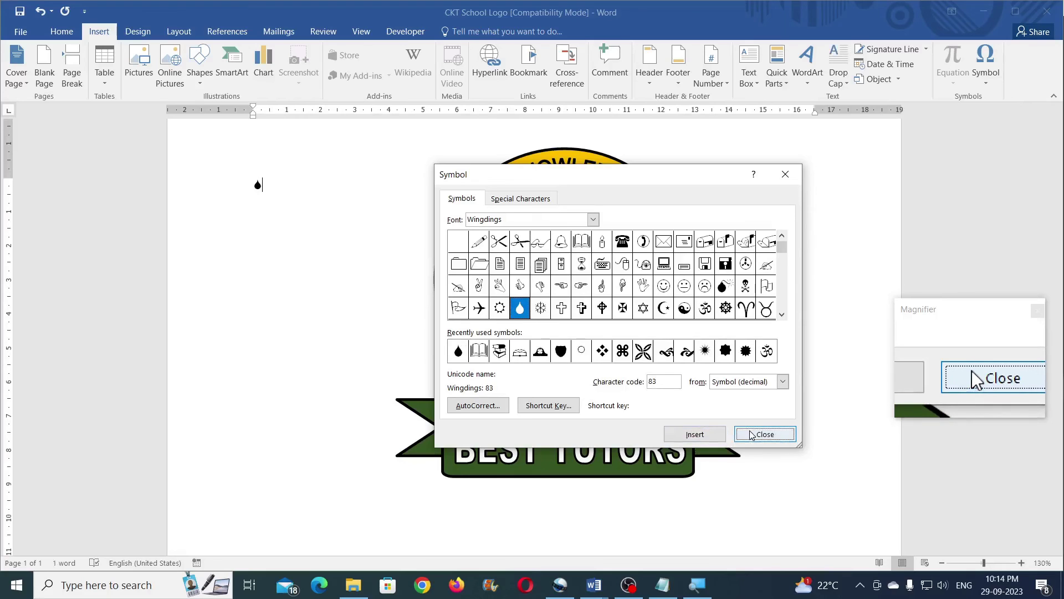
left_click(751, 434)
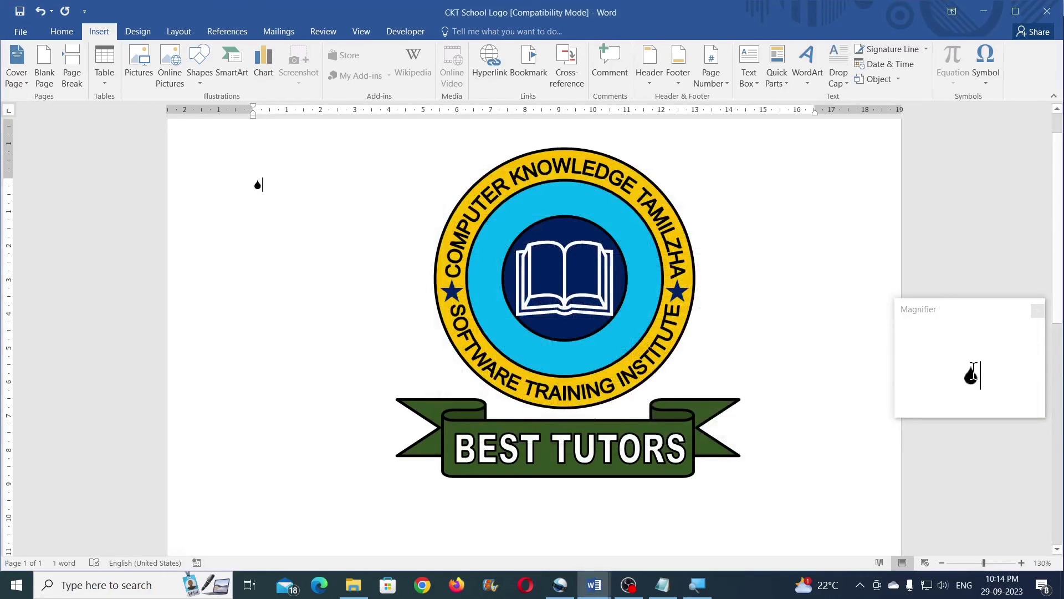
Step: Cut the droplet out of the document and bring up the WordArt styles
double_click(256, 185)
left_click(253, 185)
left_click_drag(254, 186, 261, 185)
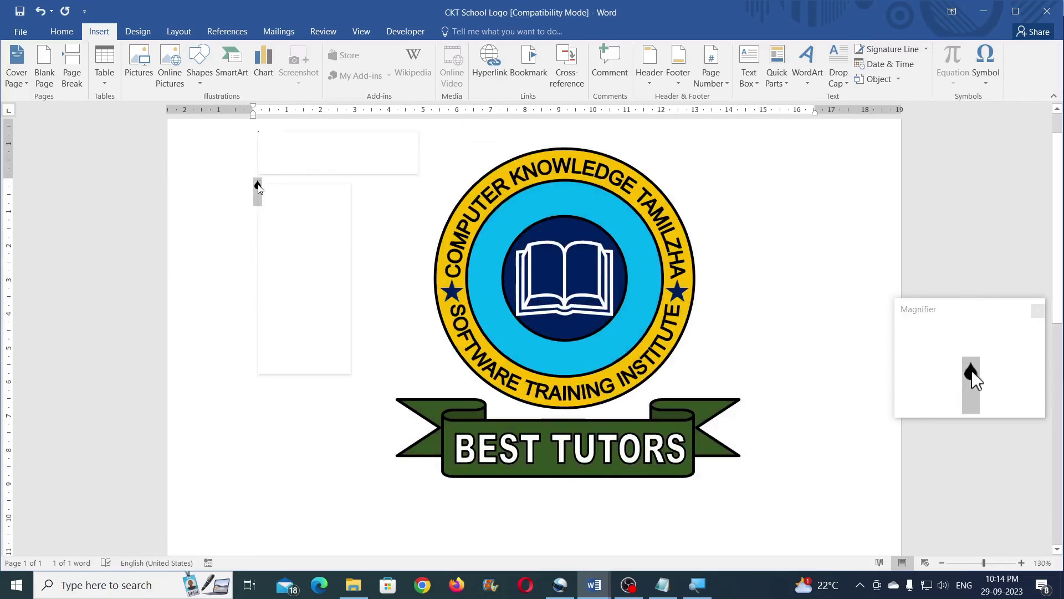
right_click(258, 189)
left_click(265, 193)
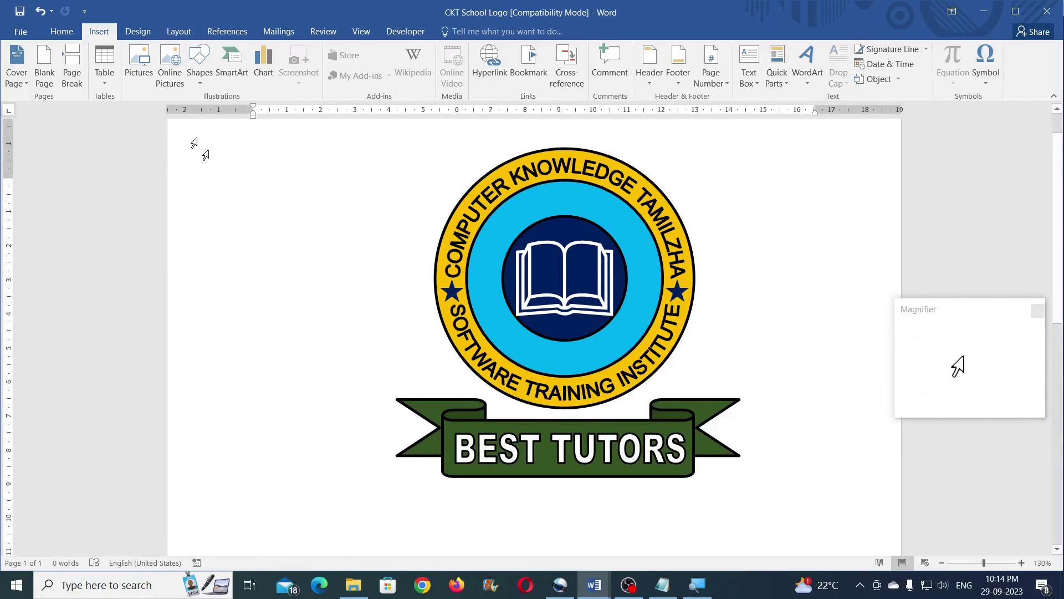
left_click(808, 80)
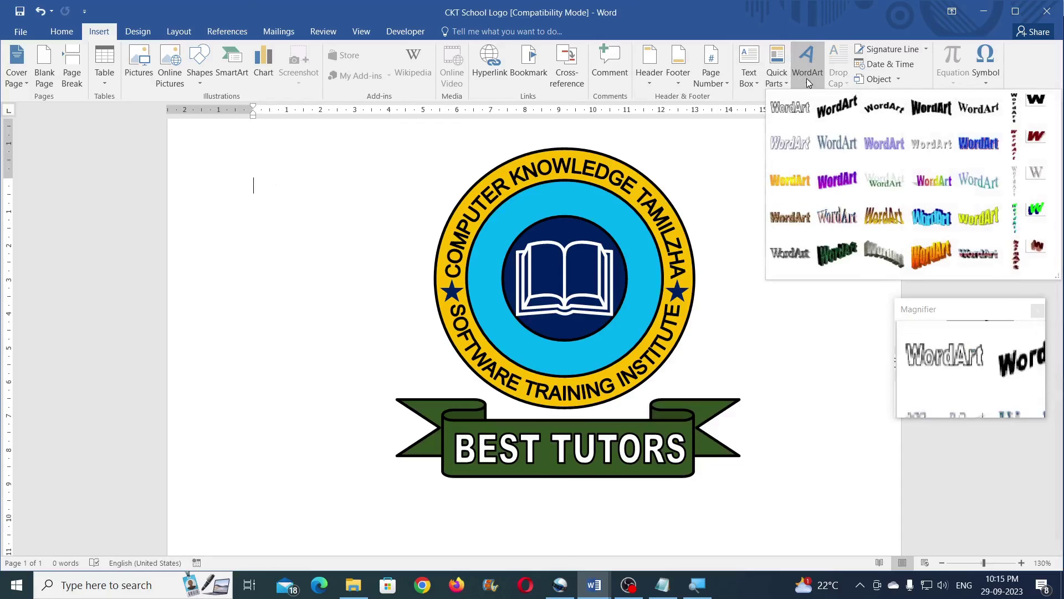
Step: Start a plain-style WordArt containing a pasted drop character, set in Wingdings
left_click(789, 107)
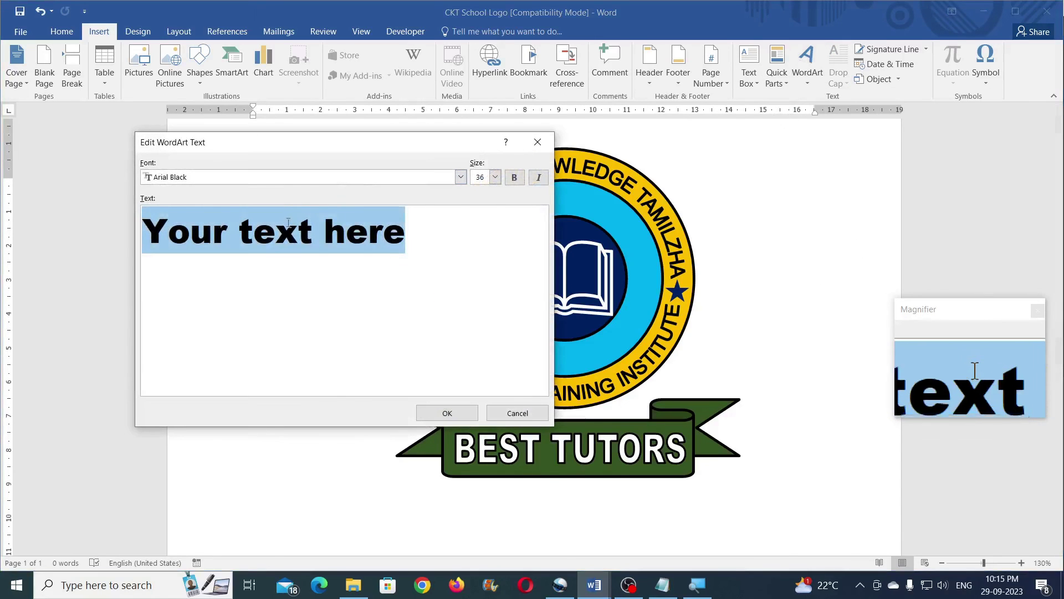
key("ctrl+v")
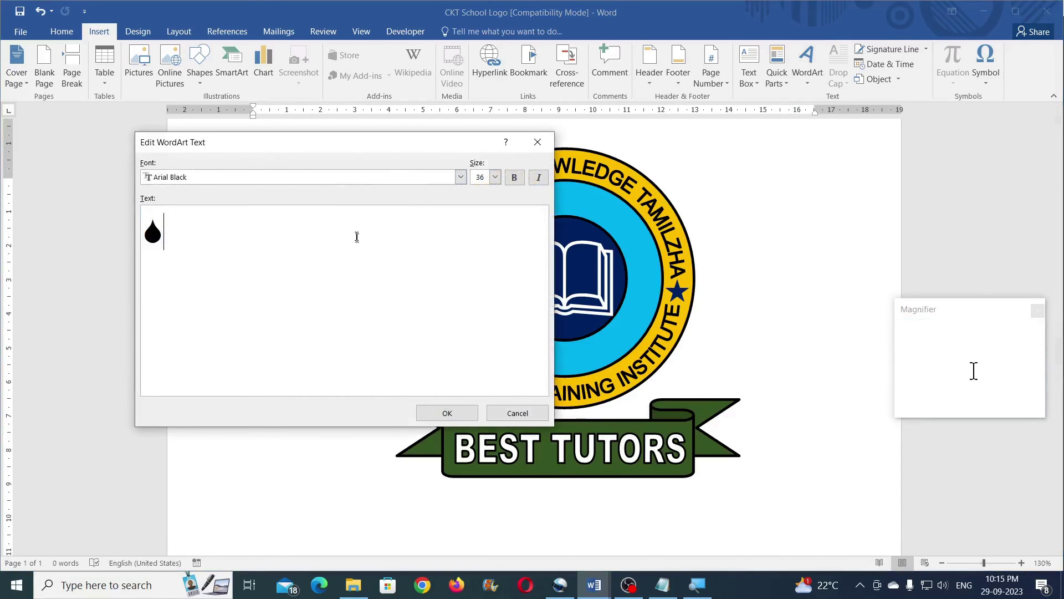
left_click(460, 177)
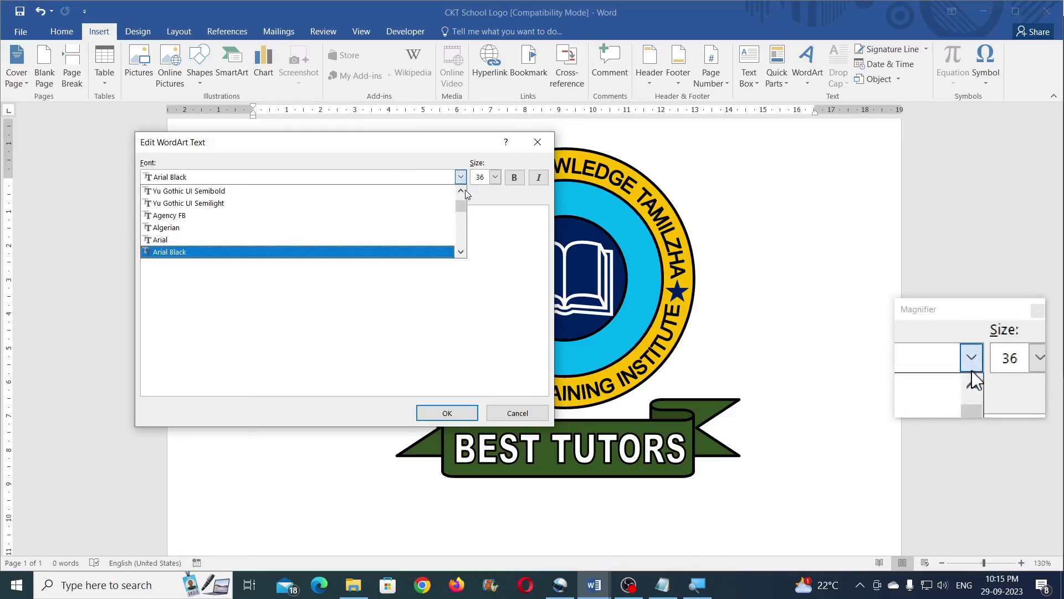
left_click_drag(460, 194, 460, 240)
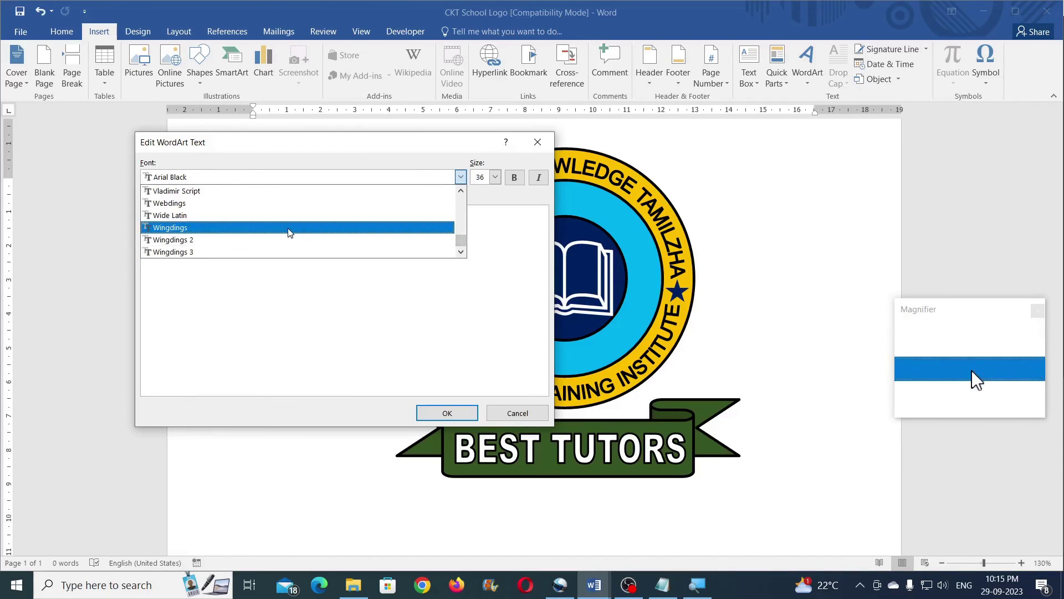
left_click(288, 228)
Step: Repeat the teardrop glyph 18 more times and insert the WordArt
left_click_drag(166, 225, 139, 224)
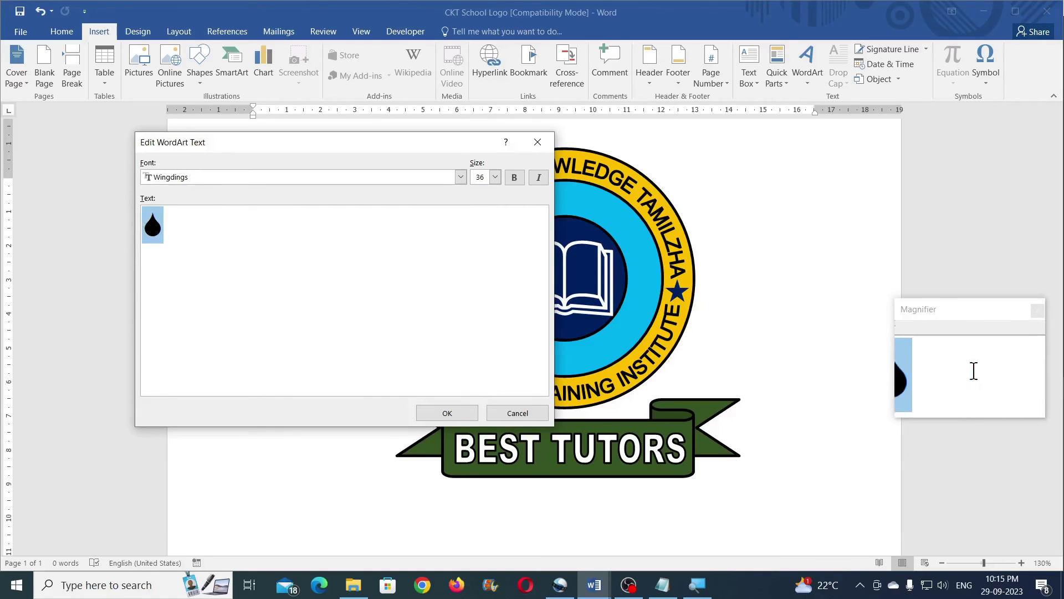
left_click(191, 223)
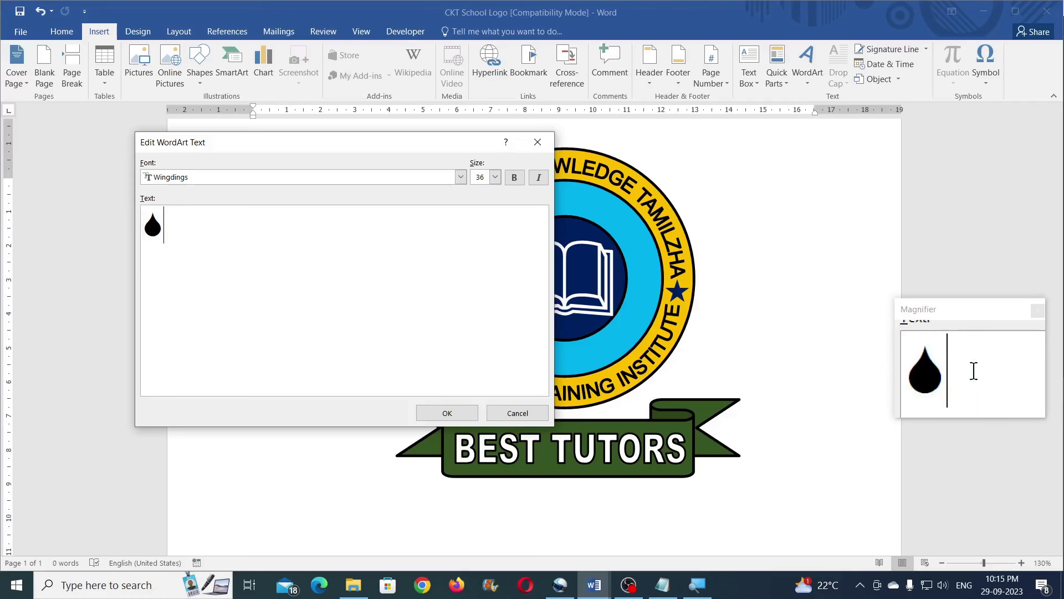
type("SSSSSSSSSSSSSS")
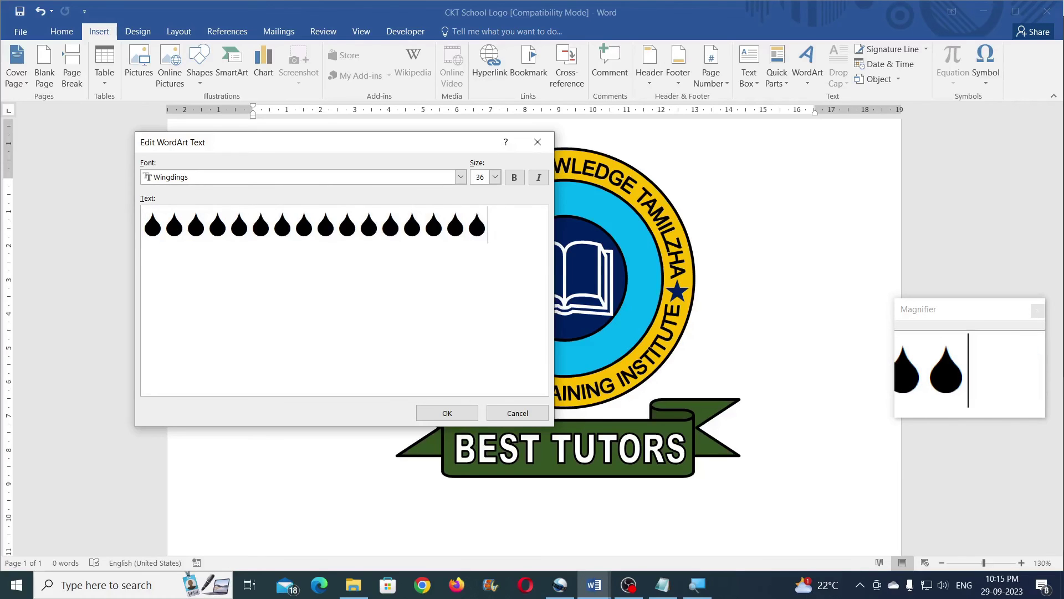
type("SS")
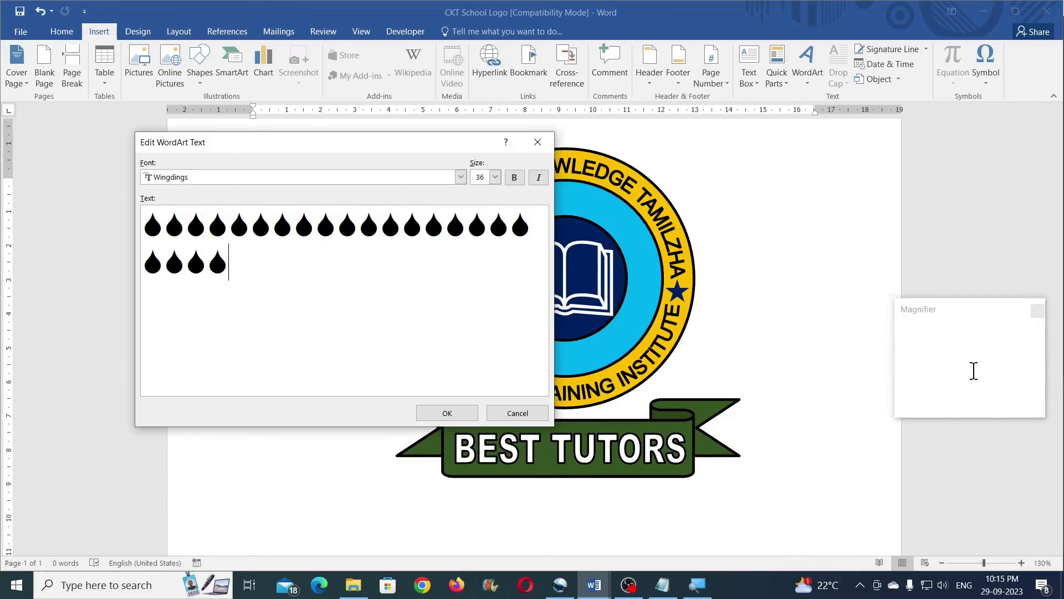
type("SS")
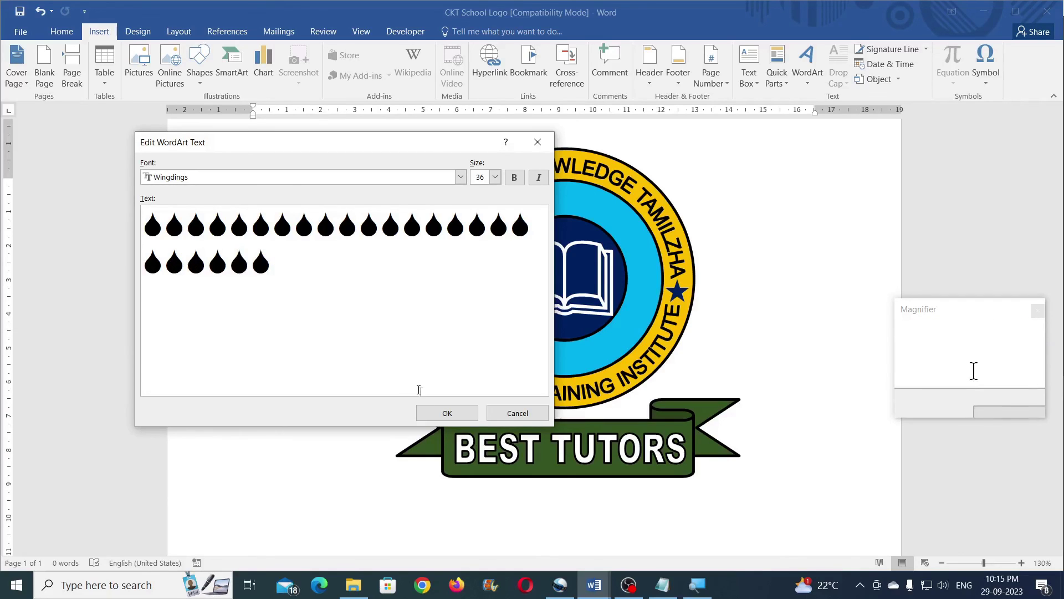
left_click(447, 423)
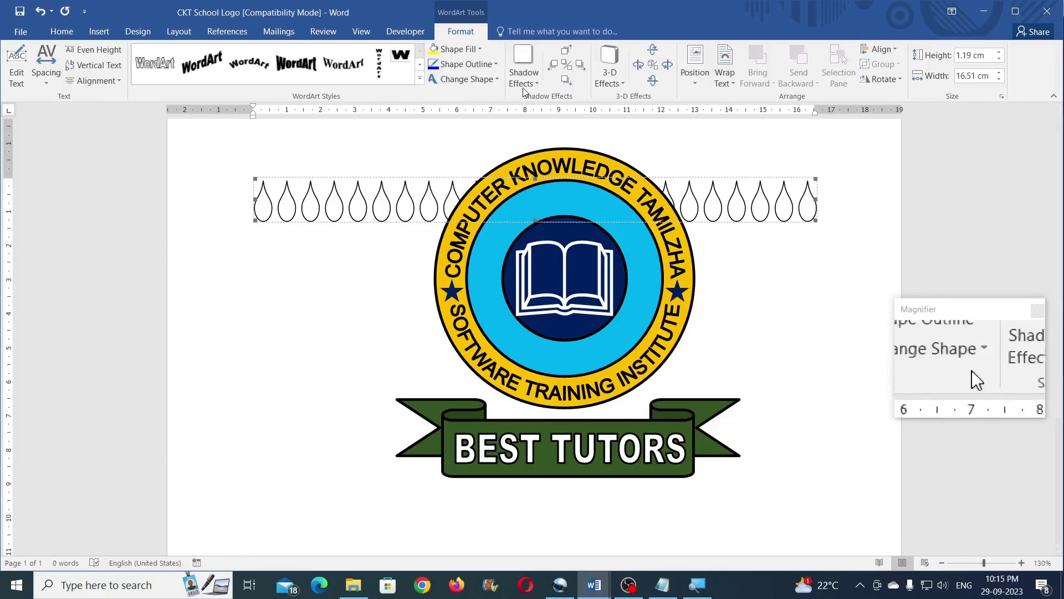
Step: Float the teardrop WordArt in front of text and fill it red
left_click(727, 78)
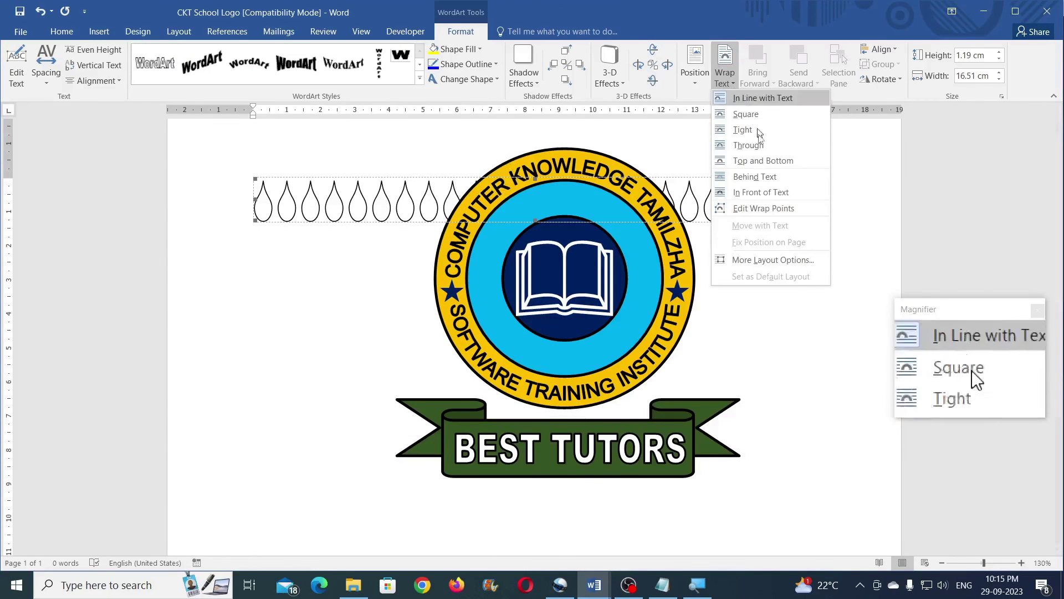
left_click(761, 192)
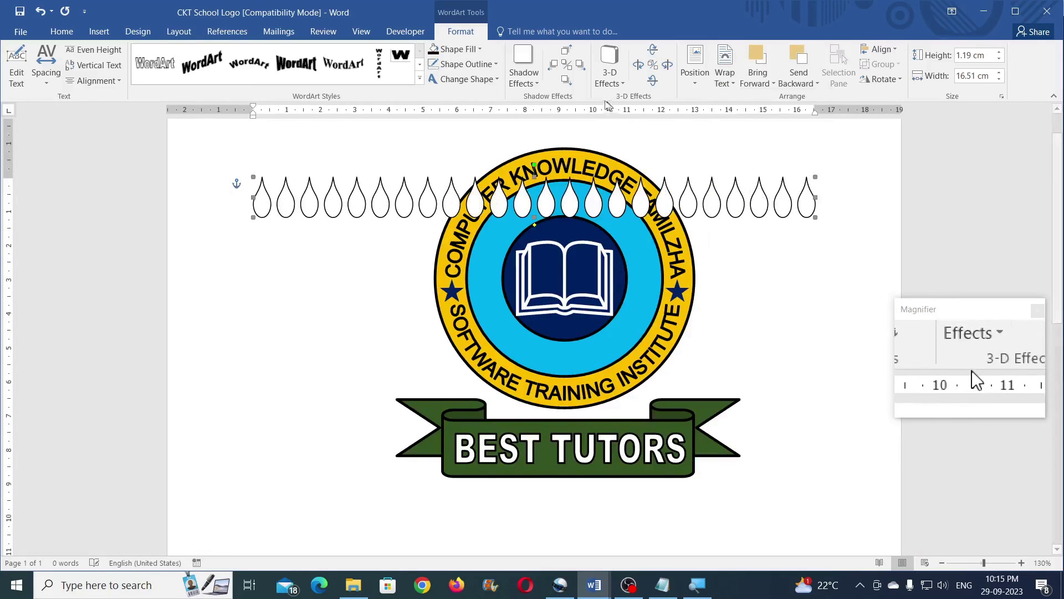
left_click(464, 49)
left_click(444, 153)
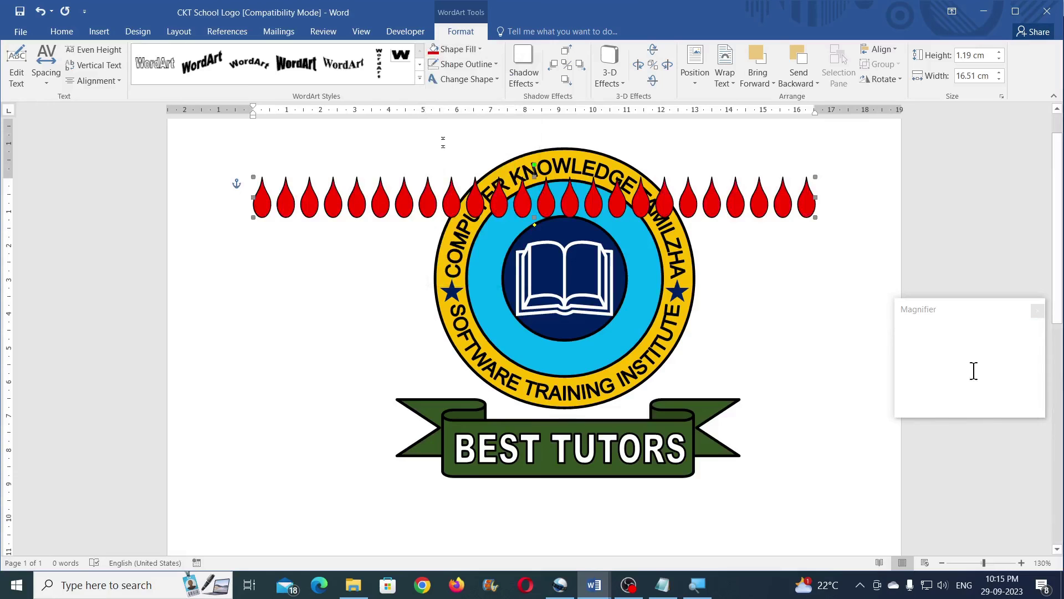
Step: Bend the teardrops into a circular ring, stretch it taller, then view the Mandala Design reference
left_click(467, 78)
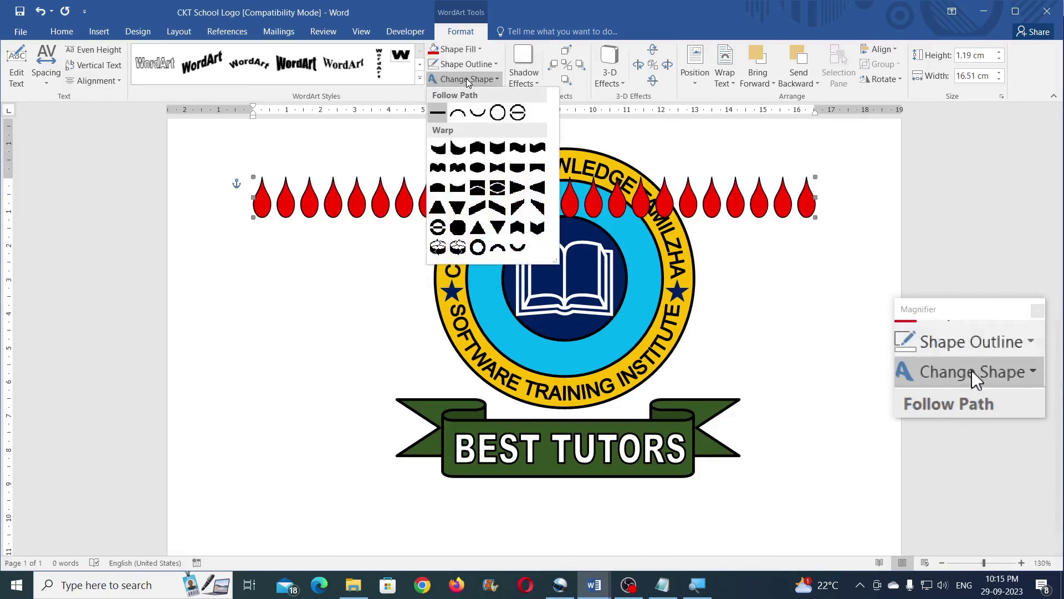
left_click(497, 117)
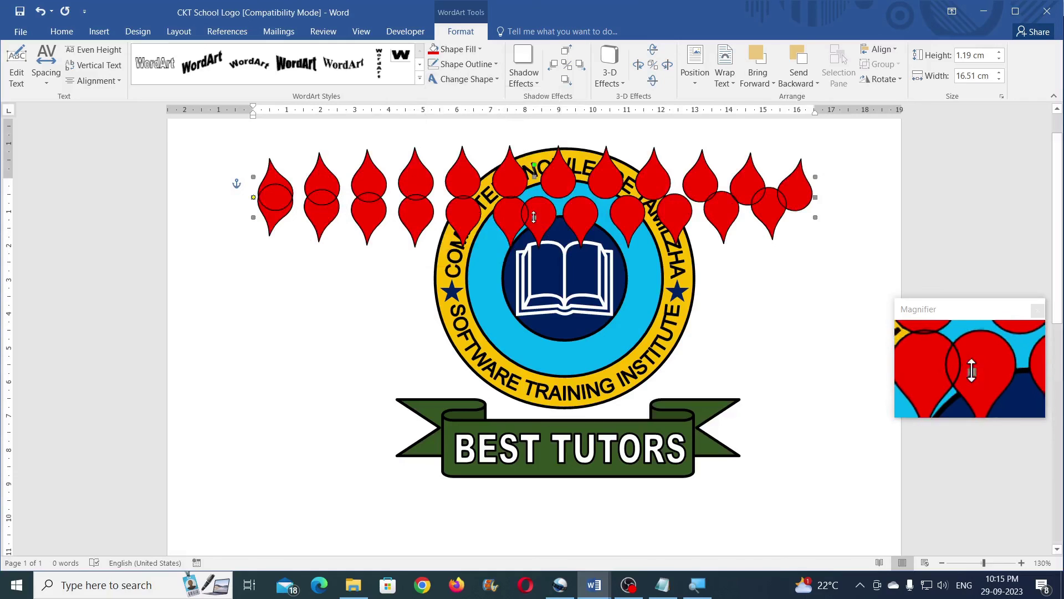
left_click_drag(534, 217, 534, 381)
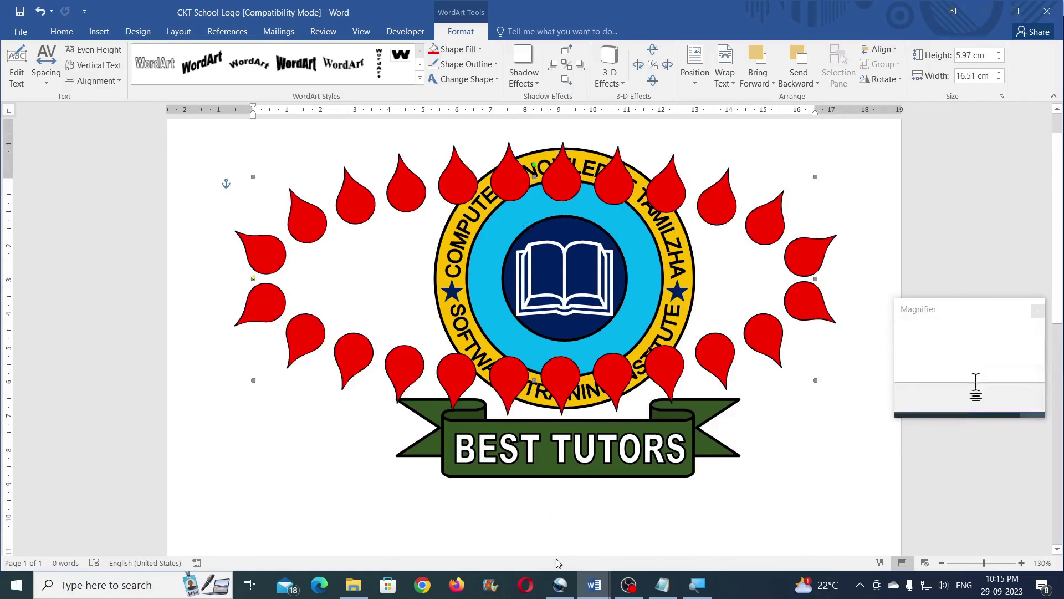
left_click(490, 539)
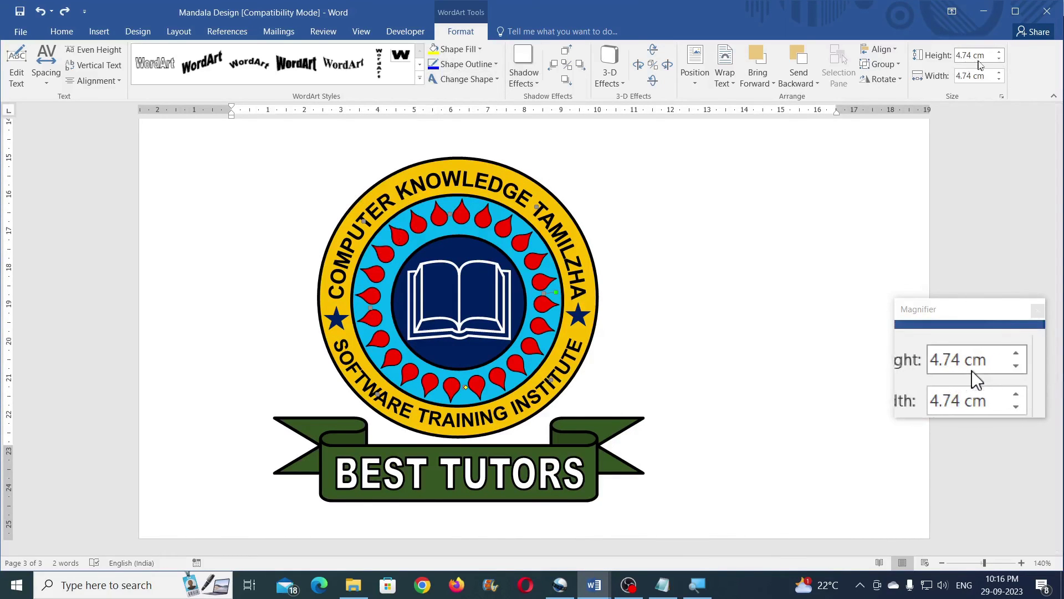
mouse_move(594, 585)
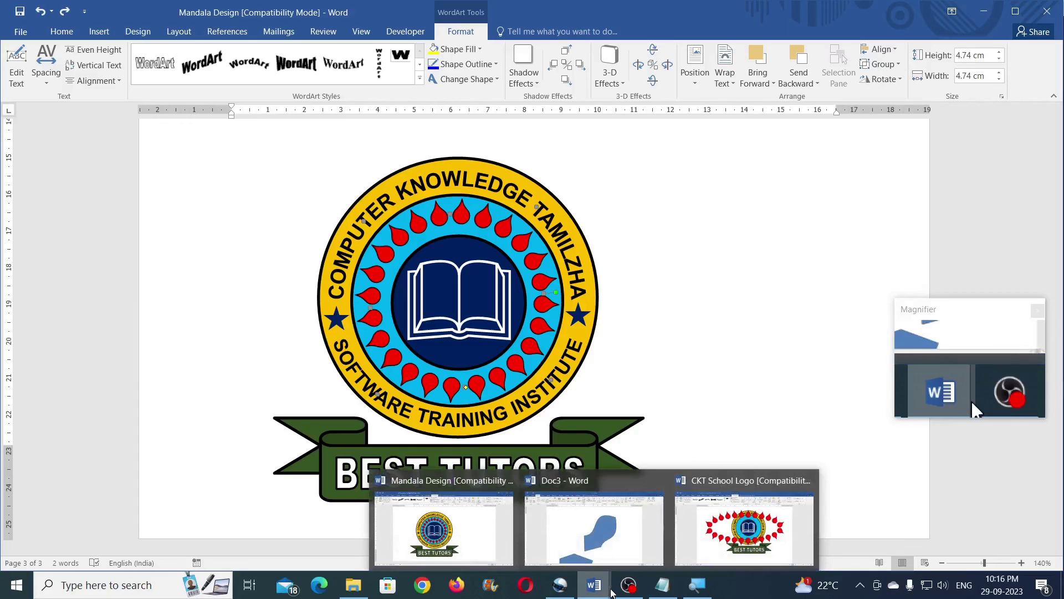
Step: Back in the CKT School Logo, size the teardrop ring to 4.74 × 4.74 cm
left_click(715, 544)
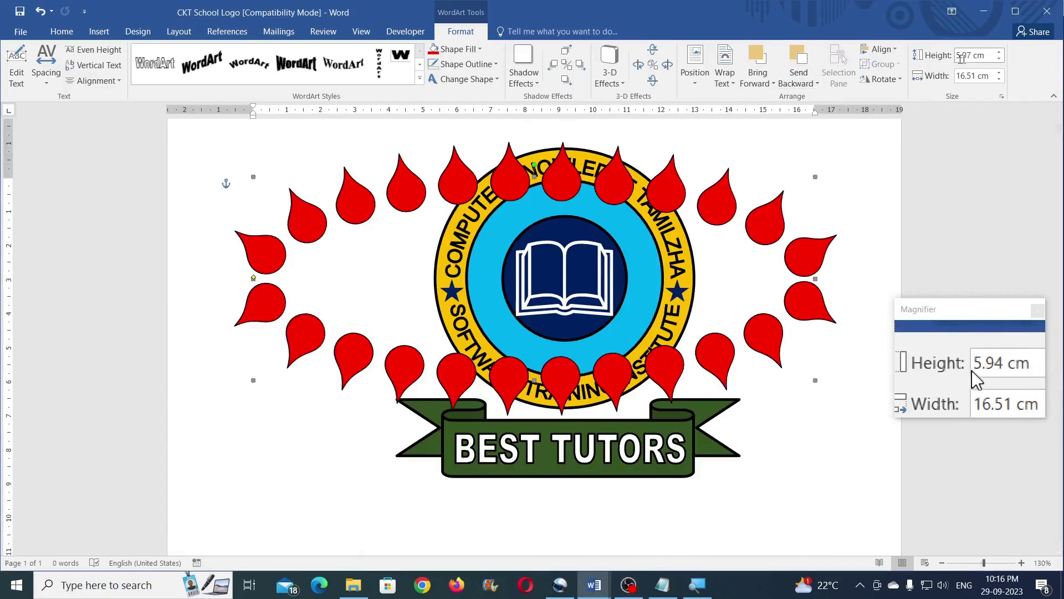
left_click(983, 58)
type("4")
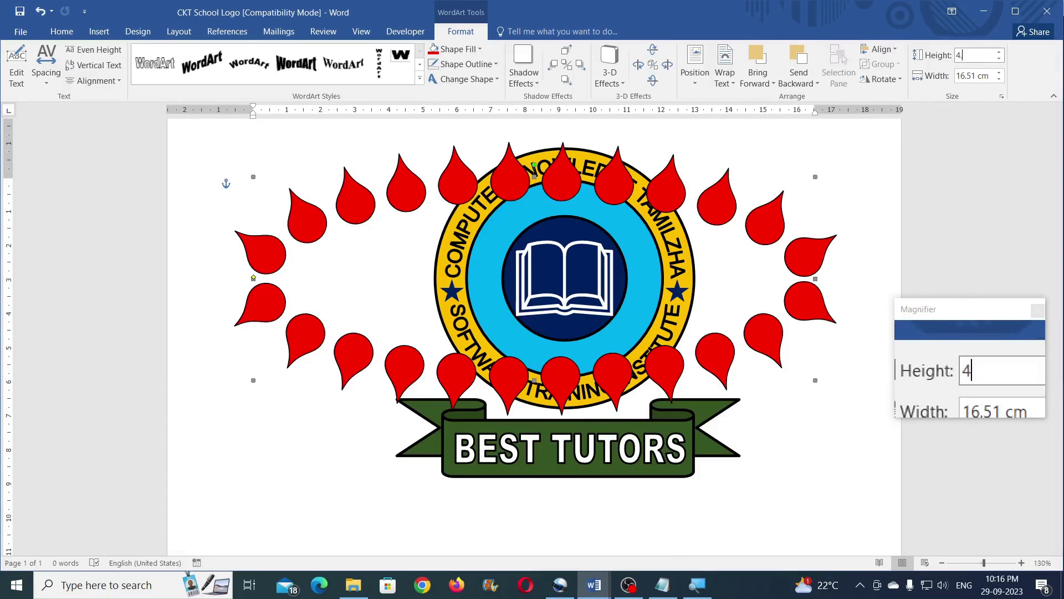
type(".74")
left_click(975, 76)
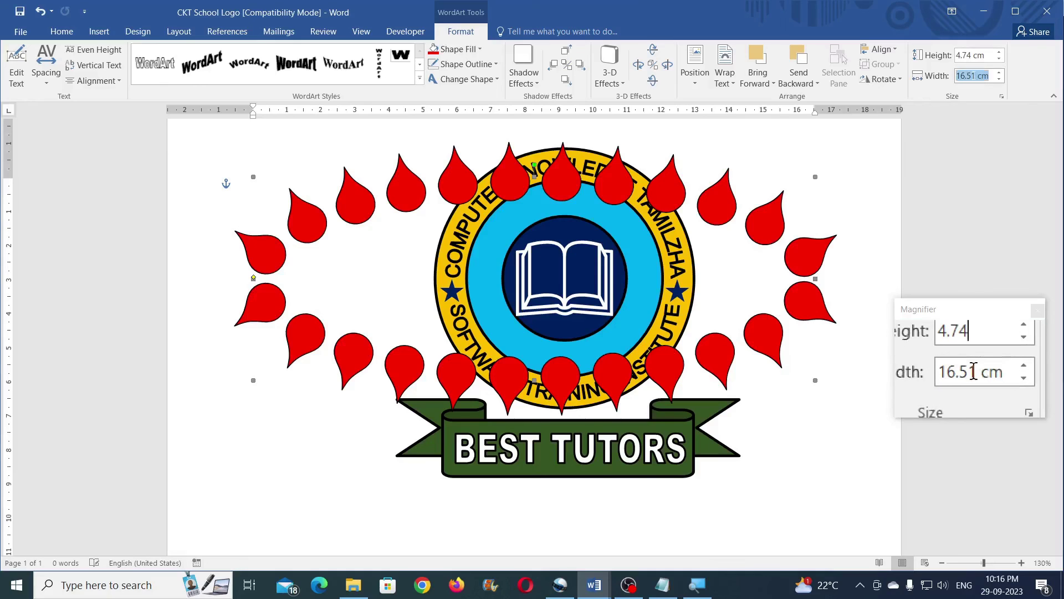
type("4.74")
key("Return")
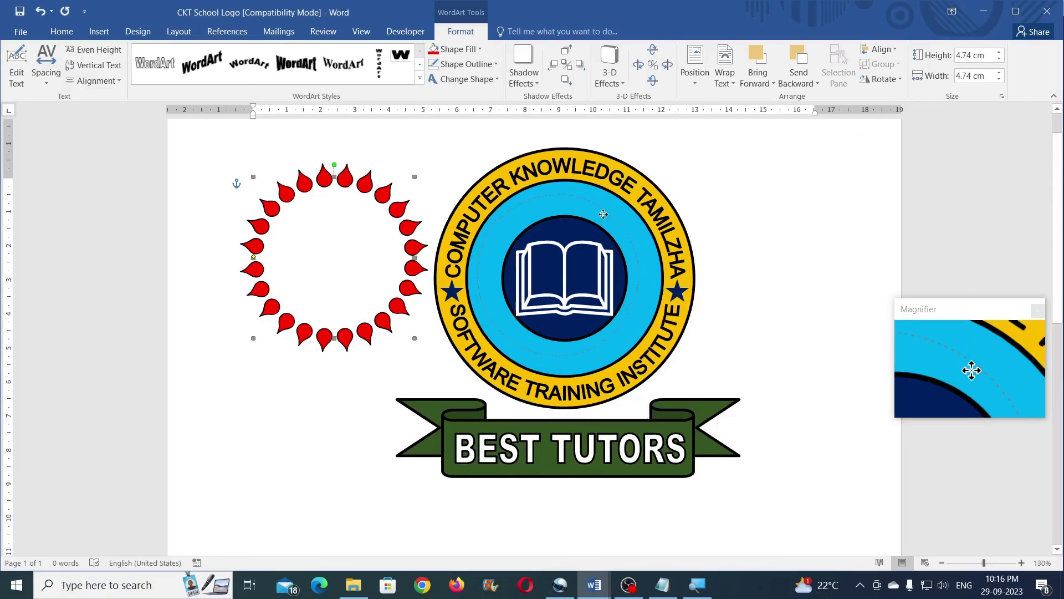
Step: Position the red ring within the cyan band around the navy centre
left_click_drag(603, 214, 617, 221)
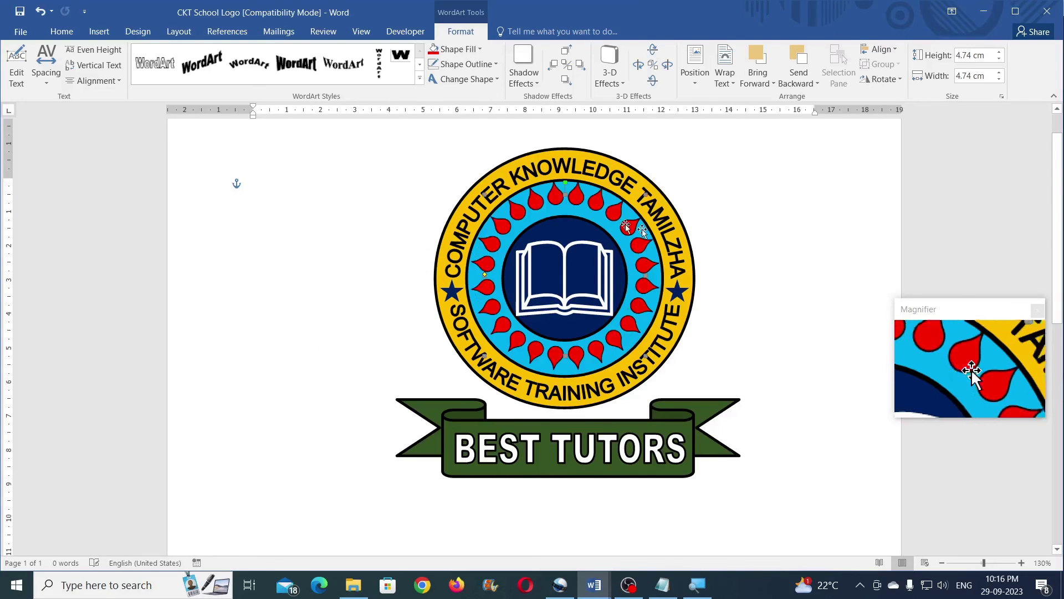
key("ctrl+z")
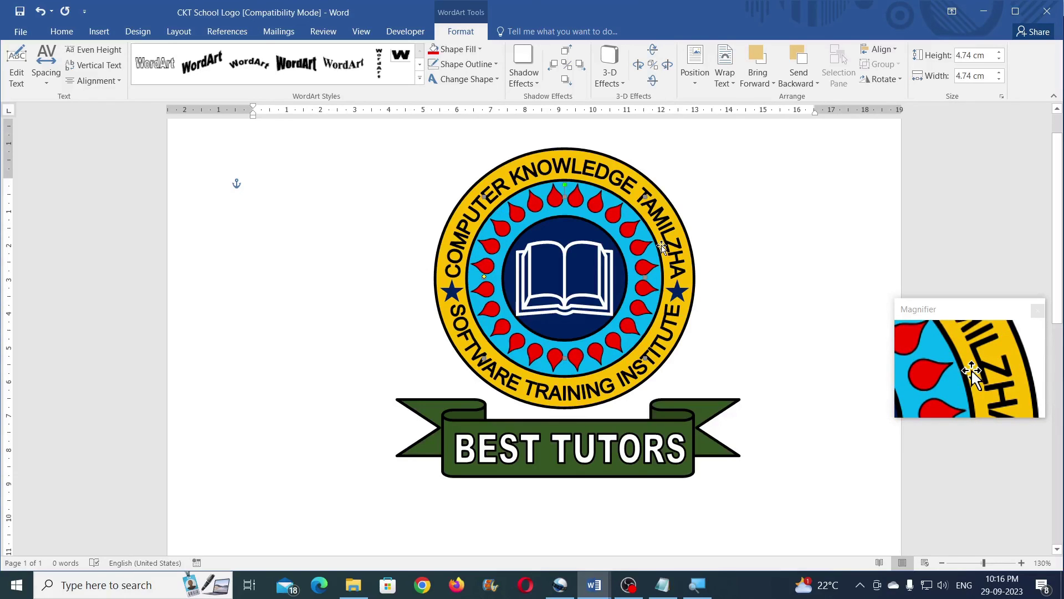
left_click(309, 231)
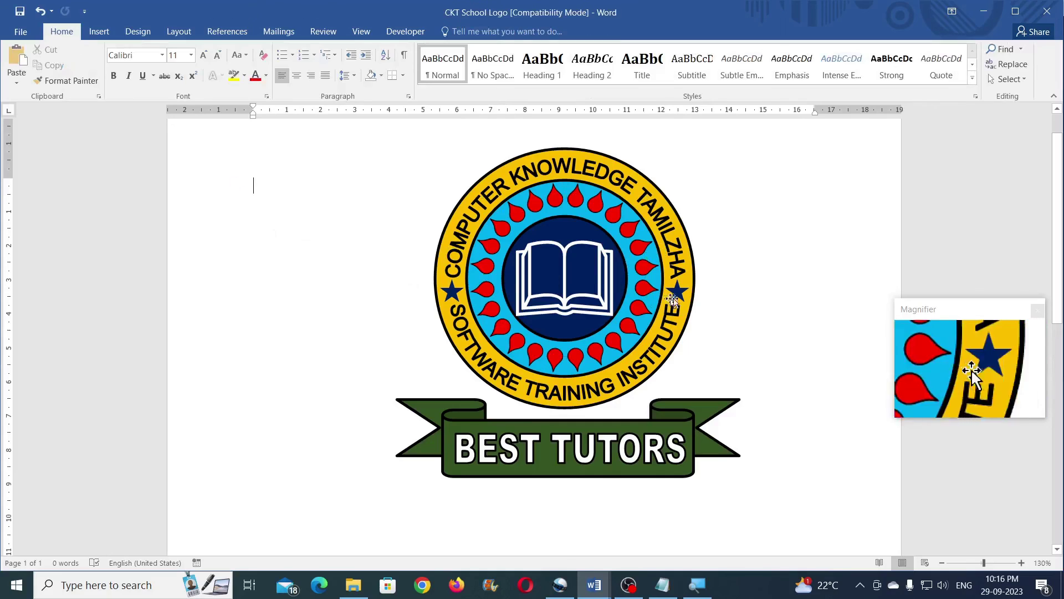